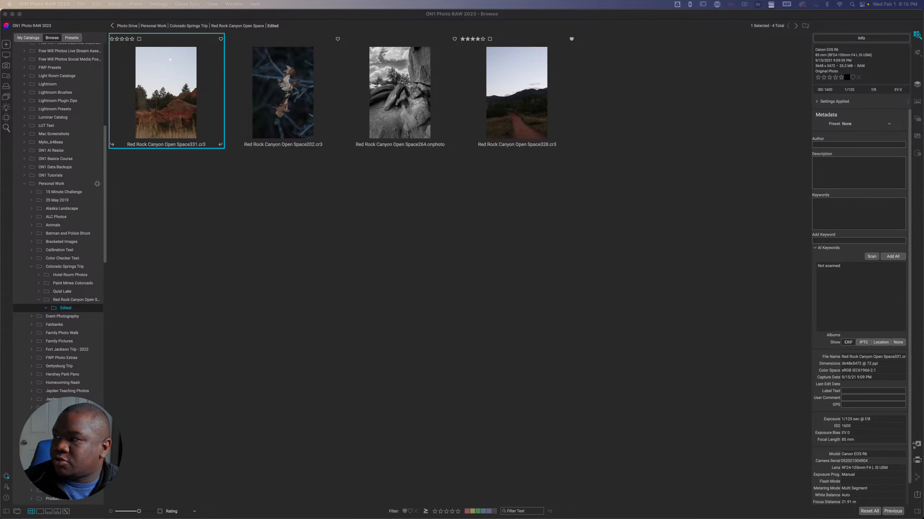
- Switch to Chrome, view the live stream download files in the Free Will Photos Community, and put the browser away
{"action": "left_click_drag", "start_coordinate": [923, 42], "coordinate": [512, 20]}
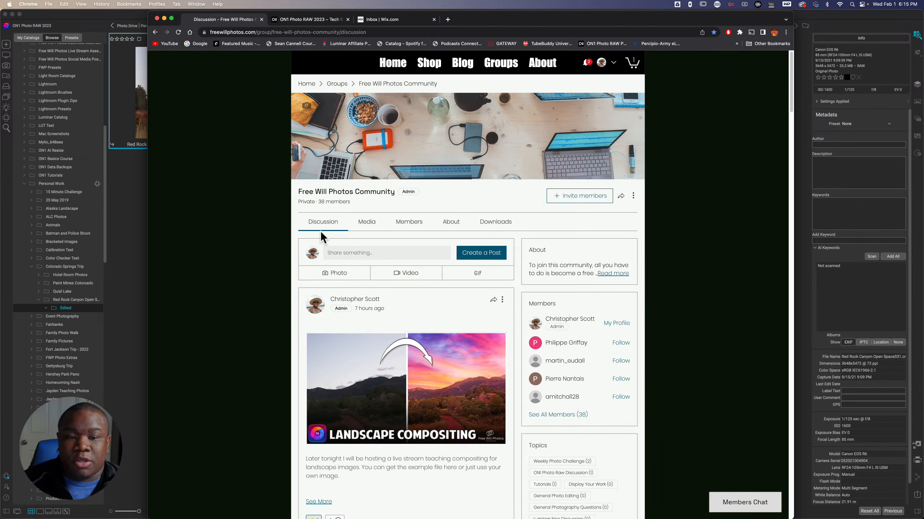
{"action": "left_click", "coordinate": [498, 227]}
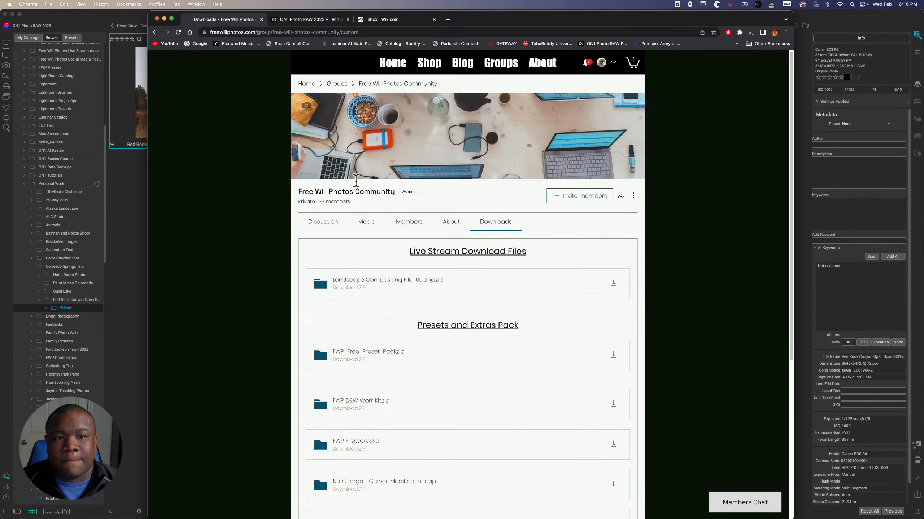
{"action": "left_click", "coordinate": [316, 23]}
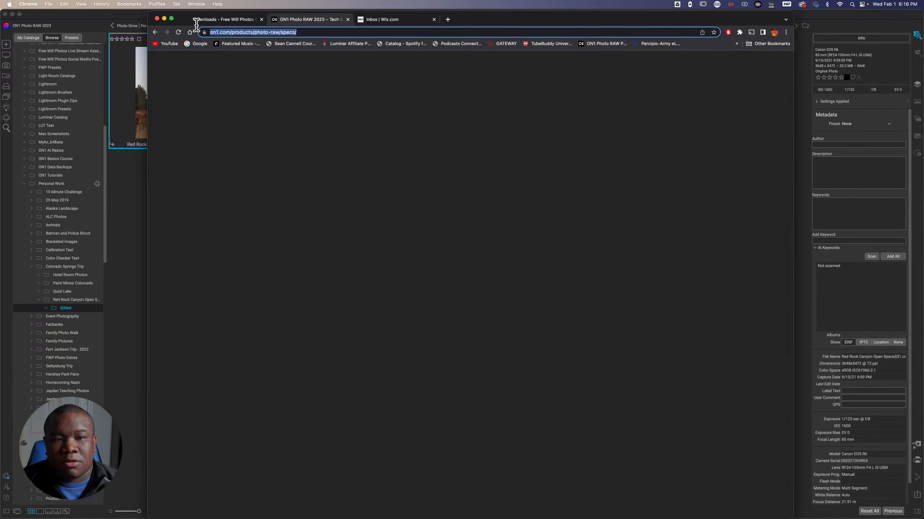
{"action": "left_click", "coordinate": [164, 18]}
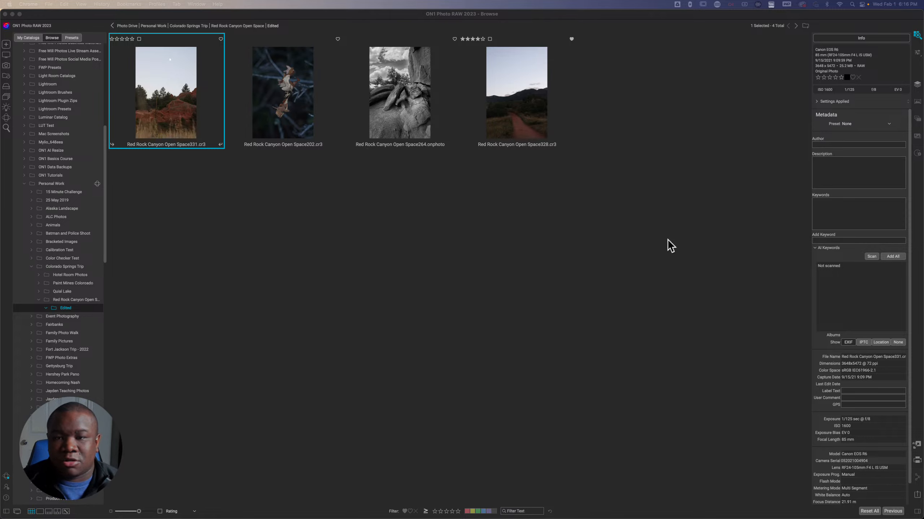
- Open the photo Red Rock Canyon Open Space328.cr3 for editing in ON1 Photo RAW
{"action": "left_click", "coordinate": [522, 104]}
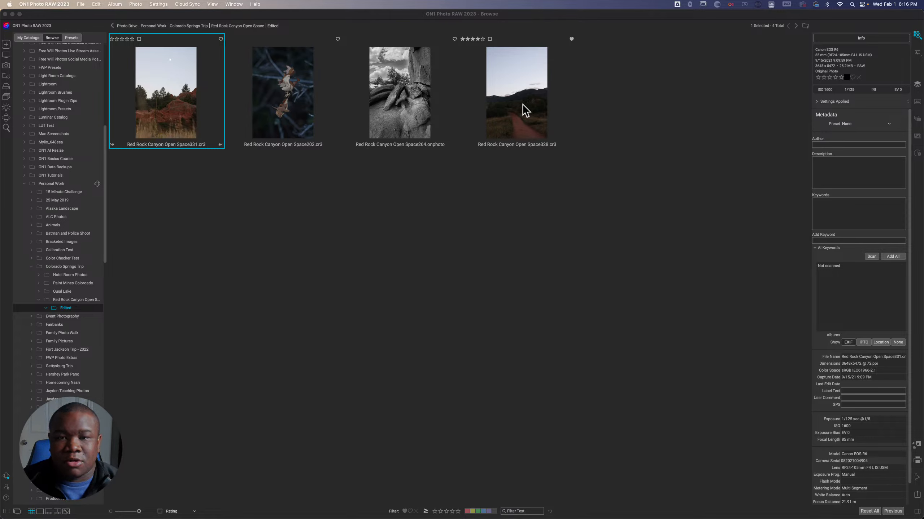
{"action": "left_click", "coordinate": [523, 104]}
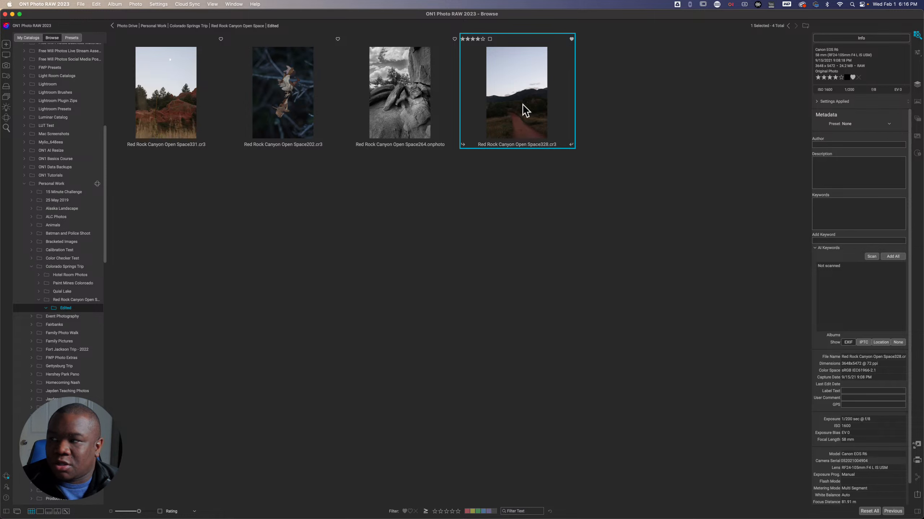
{"action": "double_click", "coordinate": [522, 104]}
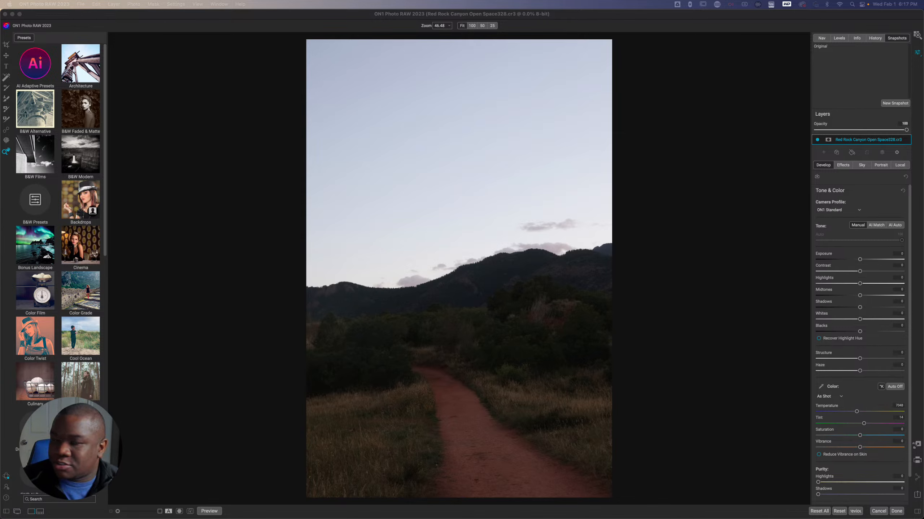
- Compare the finished reference image Sunset at the Rocks_0000.jpg with the unedited photo and close the reference
{"action": "left_click_drag", "start_coordinate": [923, 32], "coordinate": [391, 32]}
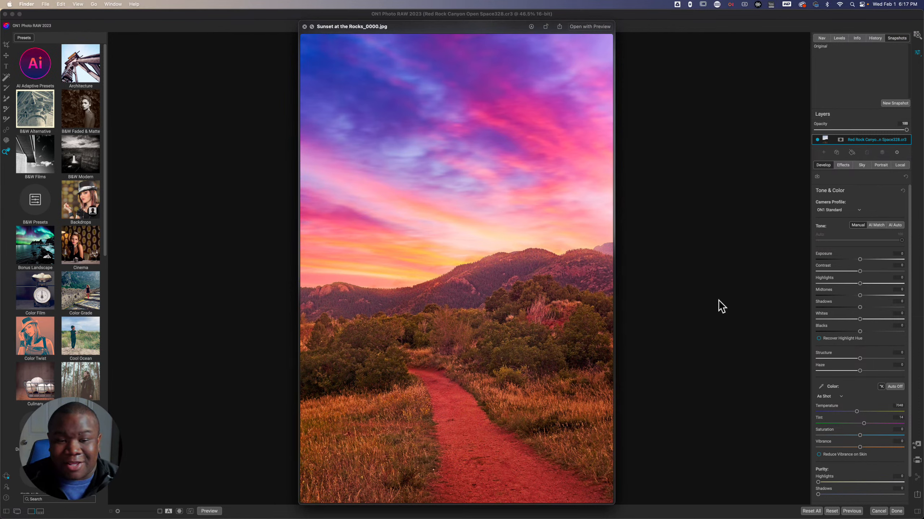
{"action": "left_click_drag", "start_coordinate": [430, 31], "coordinate": [122, 25]}
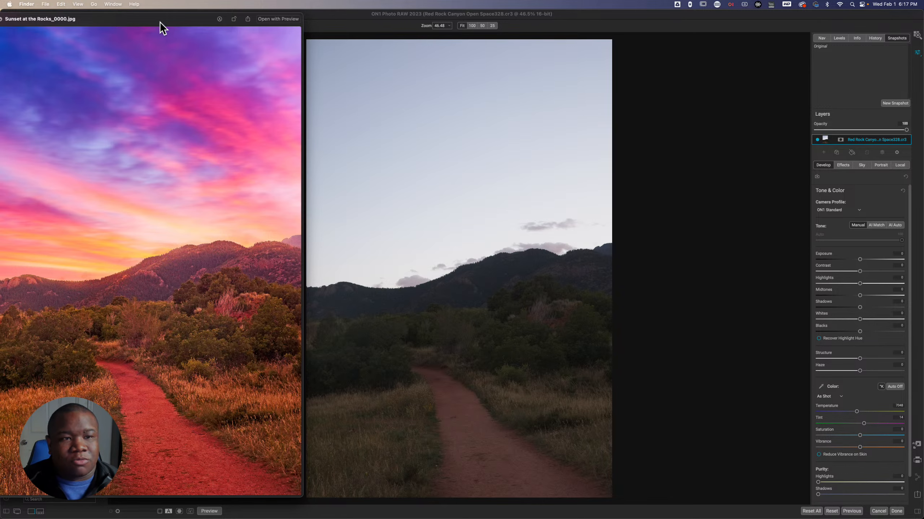
{"action": "left_click_drag", "start_coordinate": [159, 22], "coordinate": [435, 33]}
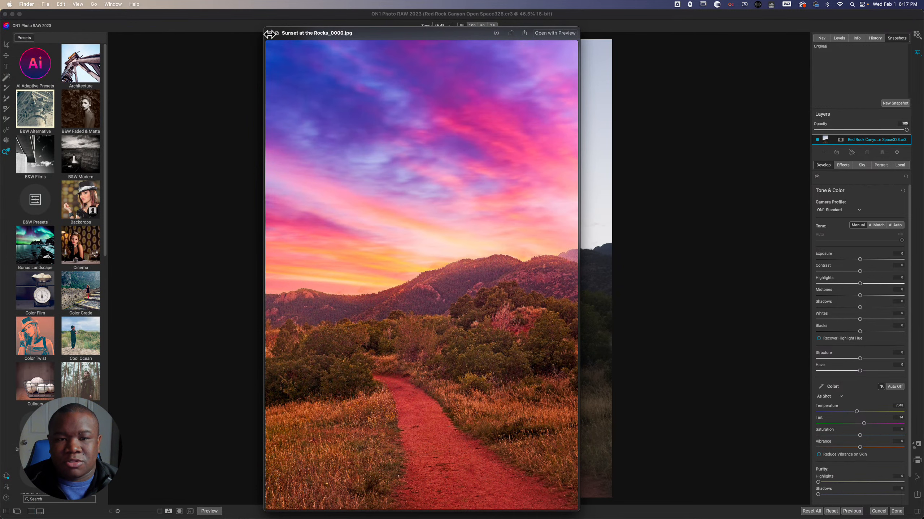
{"action": "key", "text": "space"}
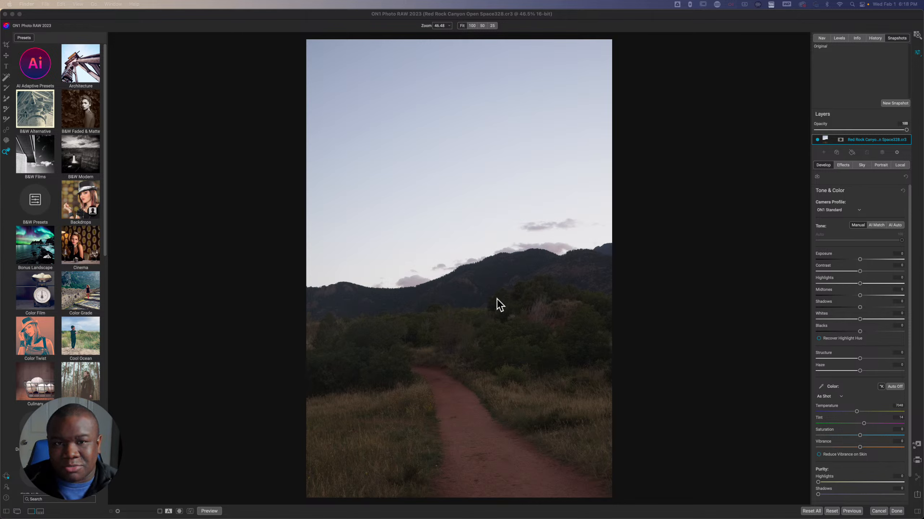
- Apply AI Auto tone, choose the ON1 Landscape camera profile, and lower the auto amount to about 68
{"action": "left_click", "coordinate": [894, 226]}
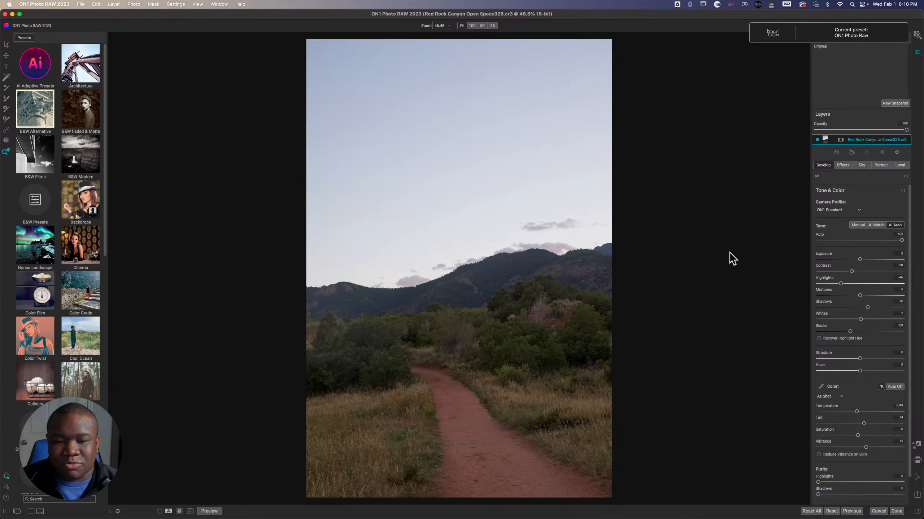
{"action": "left_click", "coordinate": [832, 211]}
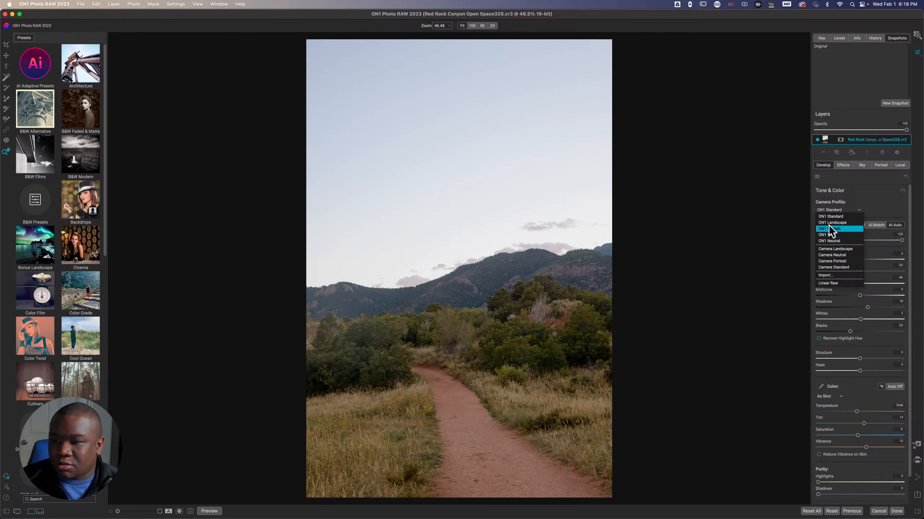
{"action": "left_click", "coordinate": [830, 224]}
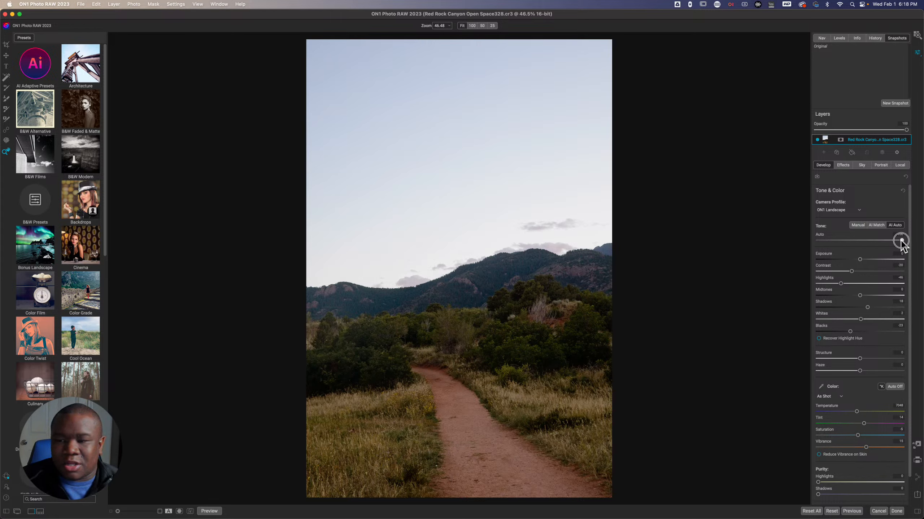
{"action": "left_click_drag", "start_coordinate": [900, 241], "coordinate": [880, 242]}
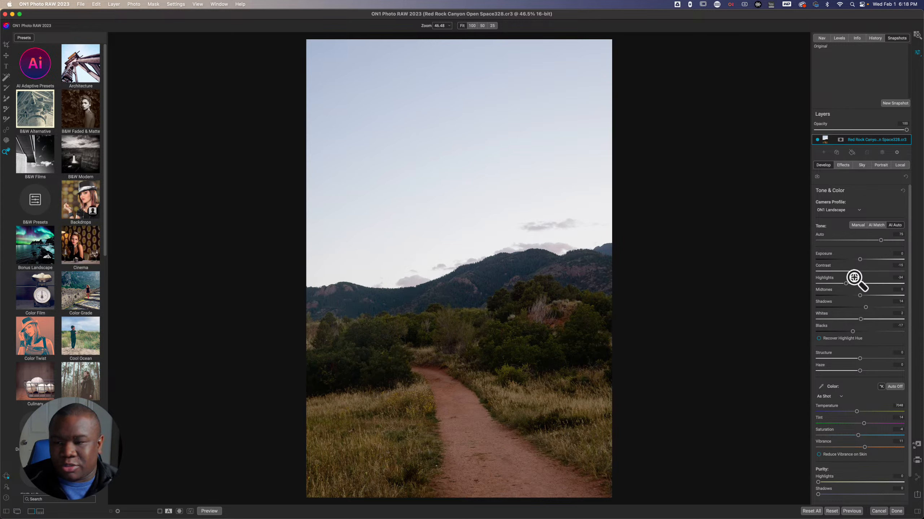
{"action": "left_click_drag", "start_coordinate": [880, 240], "coordinate": [875, 241]}
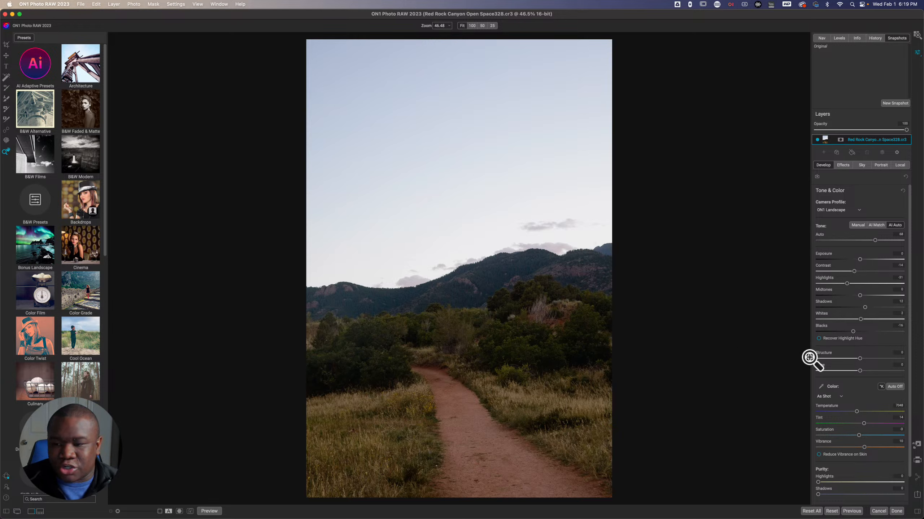
- Set contrast to 0, shadows to about 35 and blacks to about -21, and compare against the original
{"action": "left_click_drag", "start_coordinate": [865, 308], "coordinate": [872, 309]}
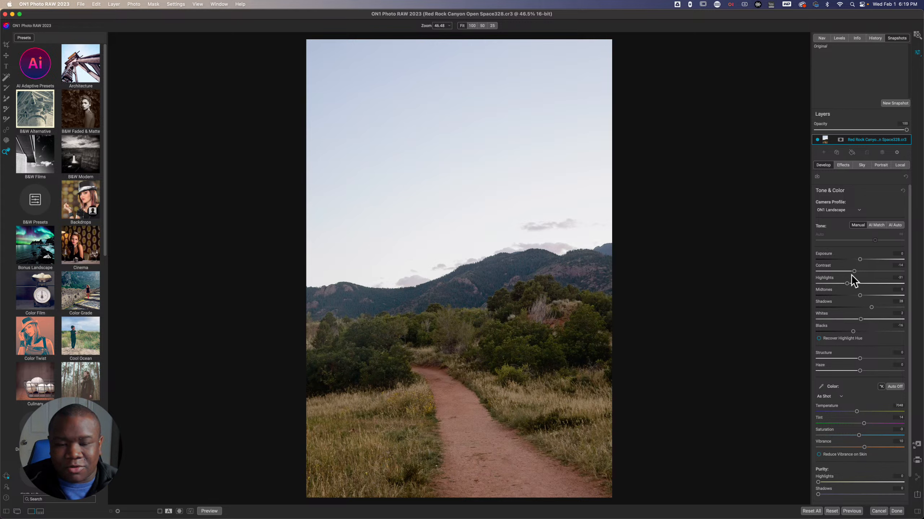
{"action": "left_click_drag", "start_coordinate": [853, 271], "coordinate": [860, 271]}
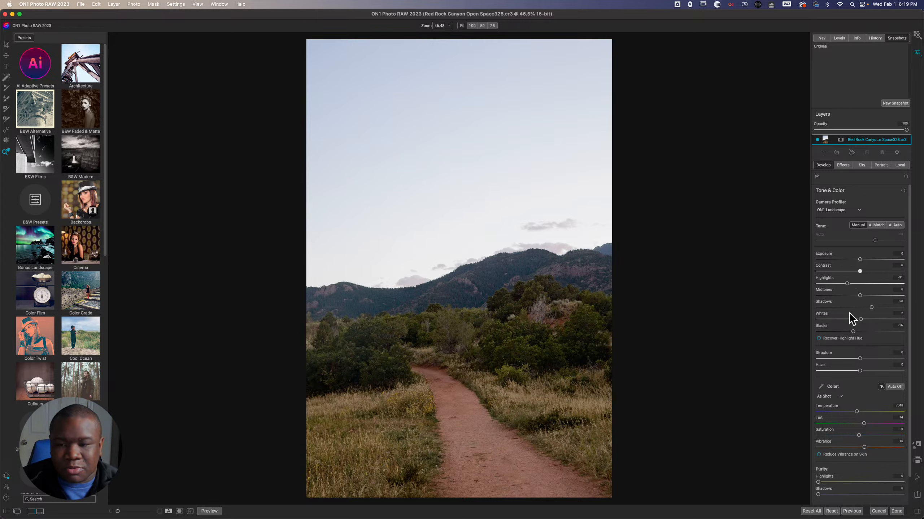
{"action": "left_click_drag", "start_coordinate": [852, 332], "coordinate": [874, 308]}
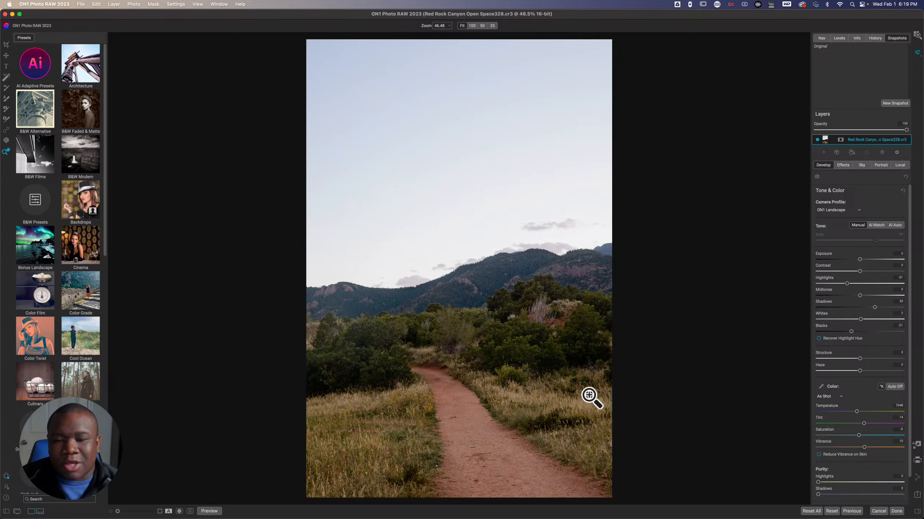
{"action": "key", "text": "super+p"}
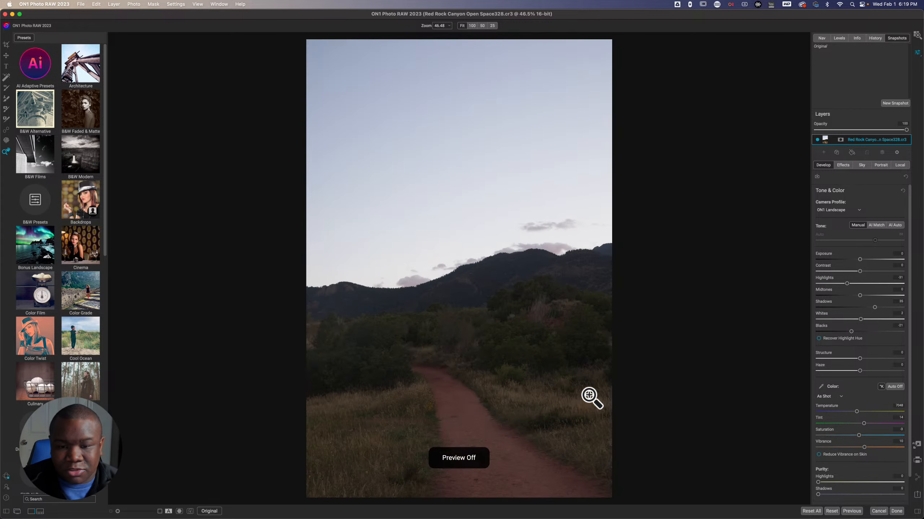
{"action": "key", "text": "super+p"}
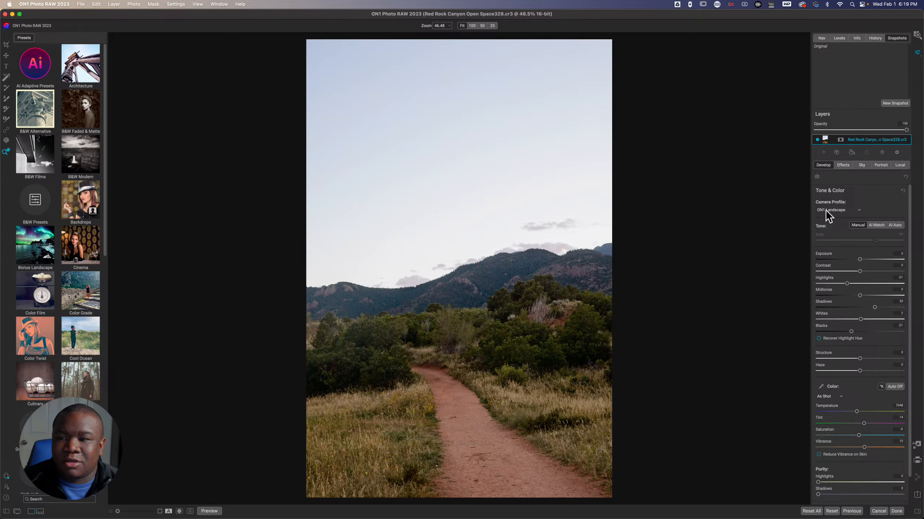
- Replace the sky with the Sunset preset of Sky Swap AI
{"action": "left_click", "coordinate": [861, 166]}
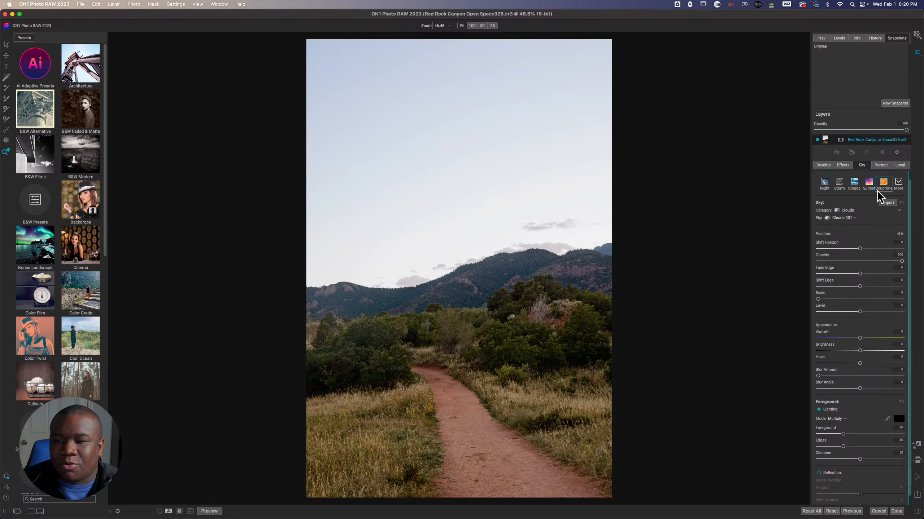
{"action": "scroll", "coordinate": [868, 192], "scroll_direction": "up", "scroll_amount": 1}
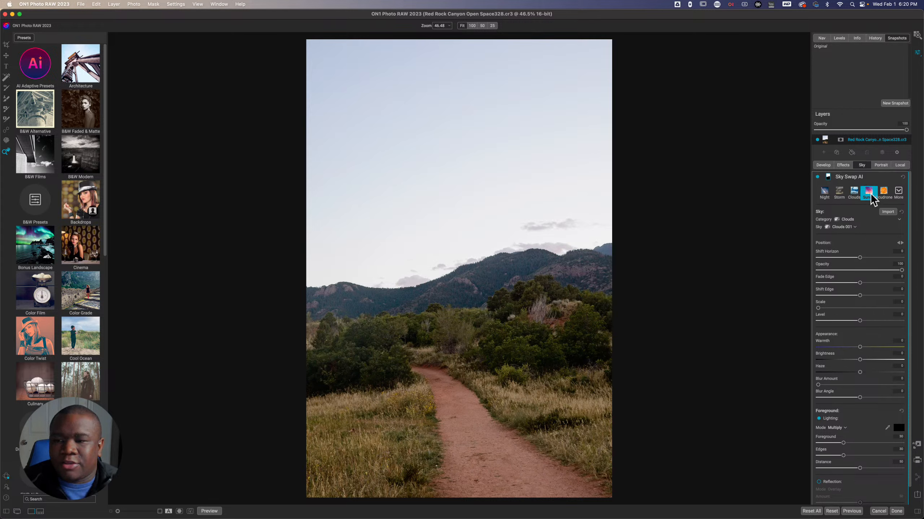
{"action": "left_click", "coordinate": [870, 193]}
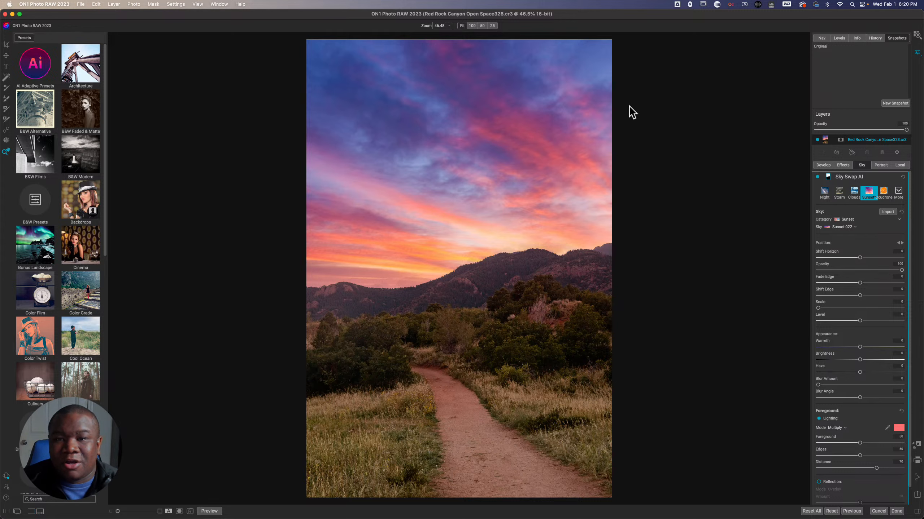
- Set the replacement sky's scale to 11 and its shift horizon to -4
{"action": "left_click", "coordinate": [604, 51]}
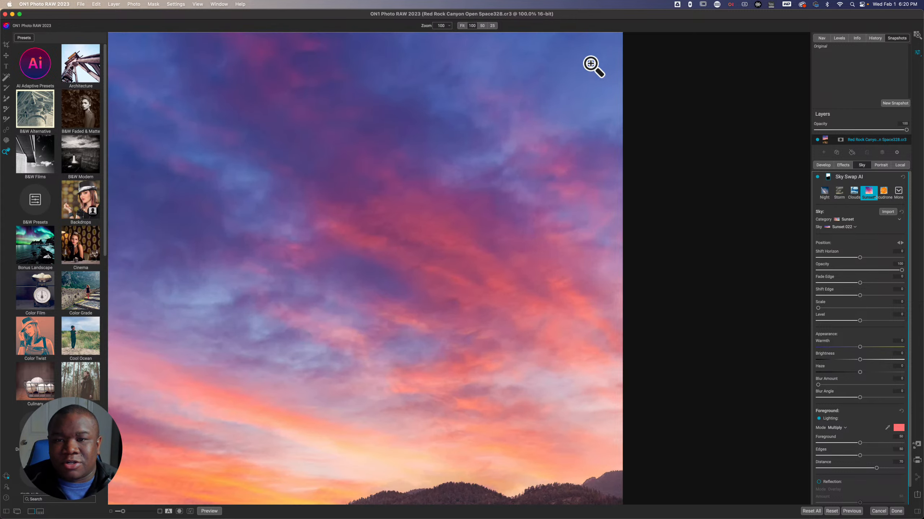
{"action": "left_click_drag", "start_coordinate": [592, 65], "coordinate": [594, 140]}
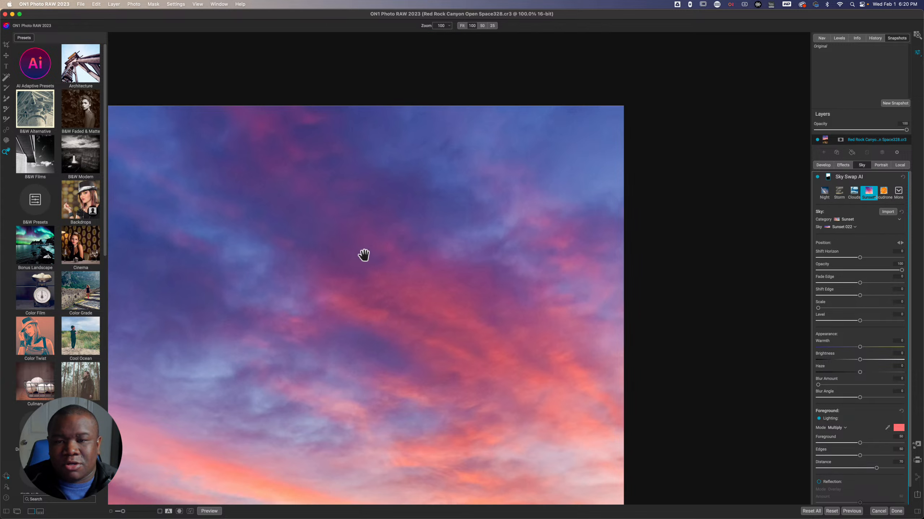
{"action": "key", "text": "super+0"}
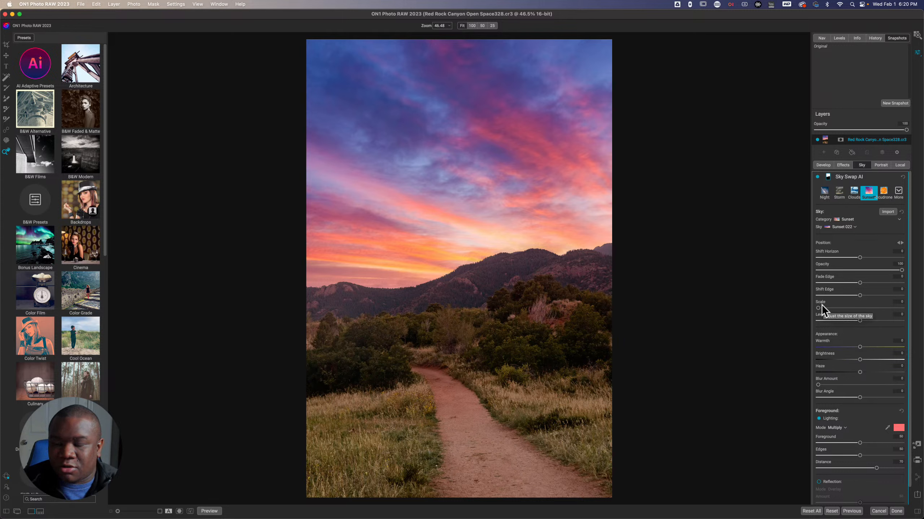
{"action": "left_click_drag", "start_coordinate": [818, 309], "coordinate": [826, 309]}
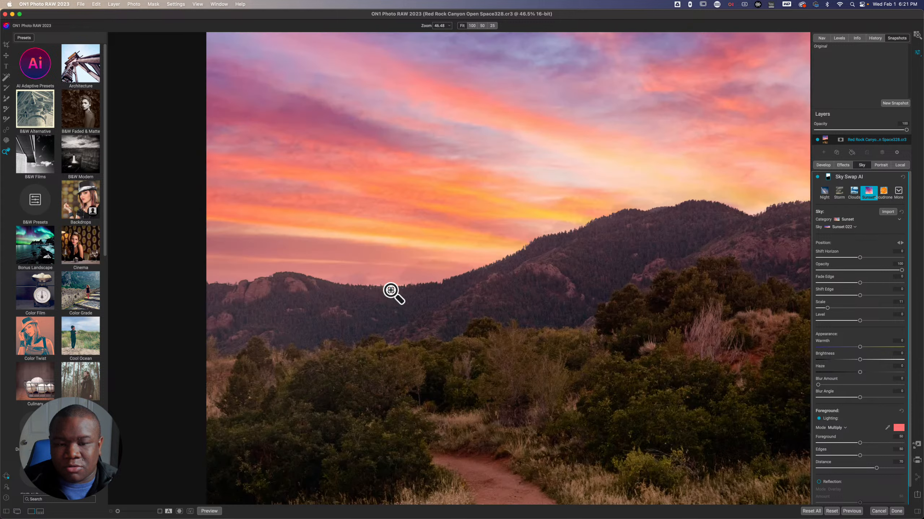
{"action": "left_click", "coordinate": [391, 292]}
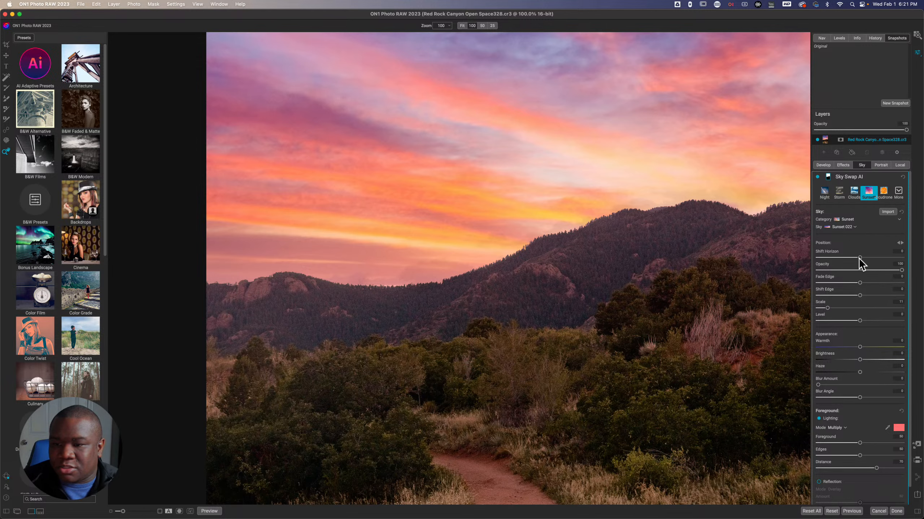
{"action": "left_click_drag", "start_coordinate": [860, 258], "coordinate": [857, 259]}
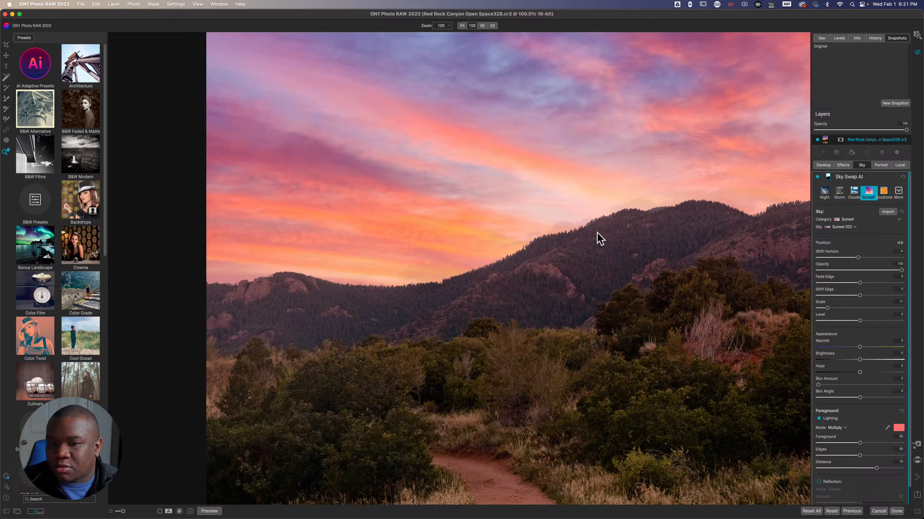
- Check the sky mask along the mountain ridge and set the sky's fade edge to about -51
{"action": "key", "text": "super+m"}
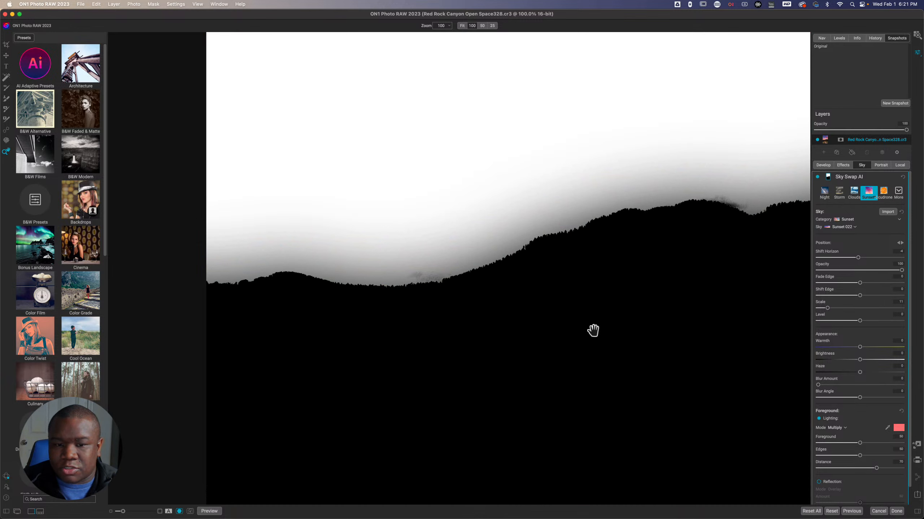
{"action": "key", "text": "super+m"}
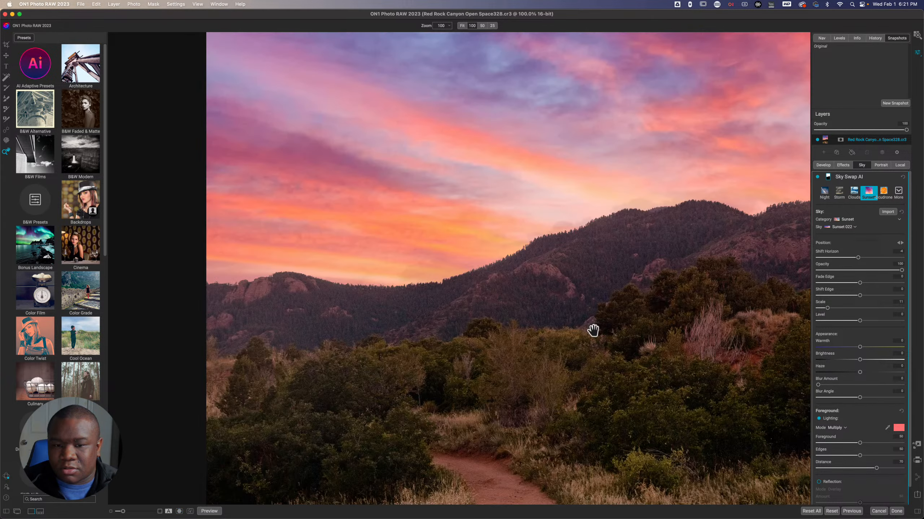
{"action": "key", "text": "super+0"}
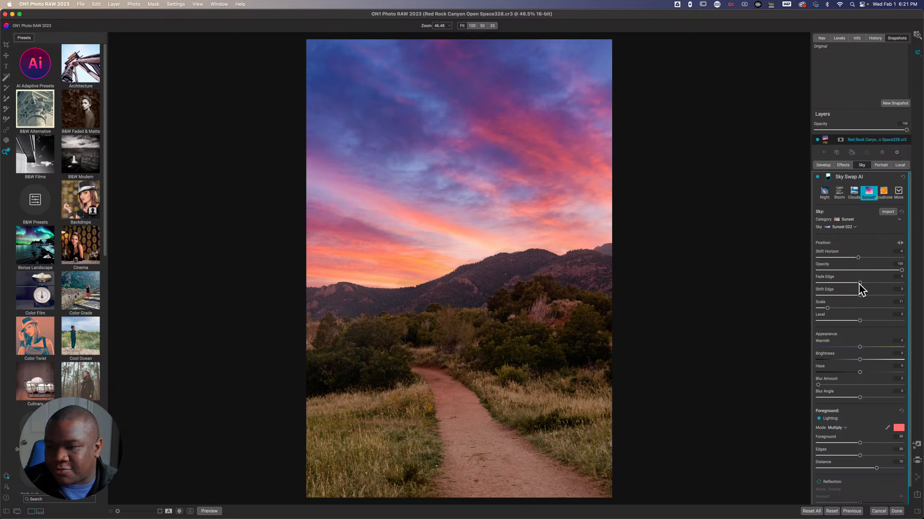
{"action": "left_click_drag", "start_coordinate": [859, 283], "coordinate": [839, 287]}
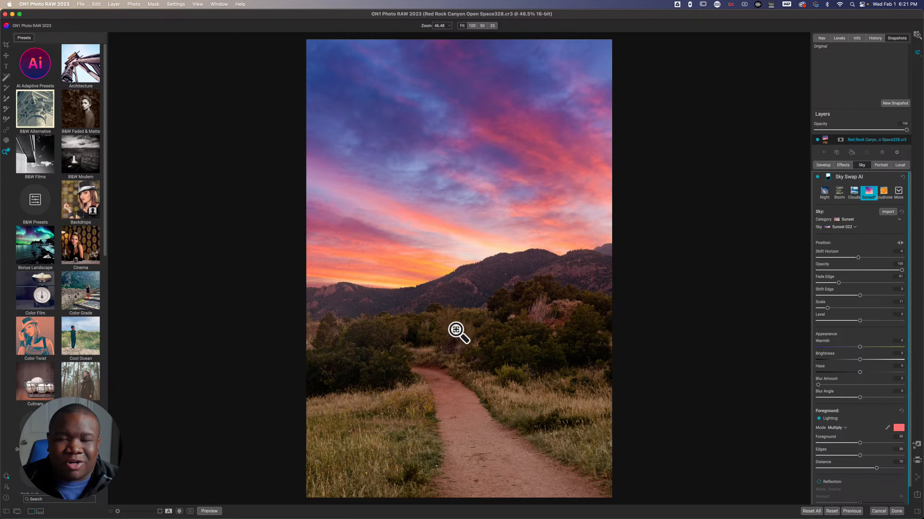
{"action": "left_click", "coordinate": [491, 261]}
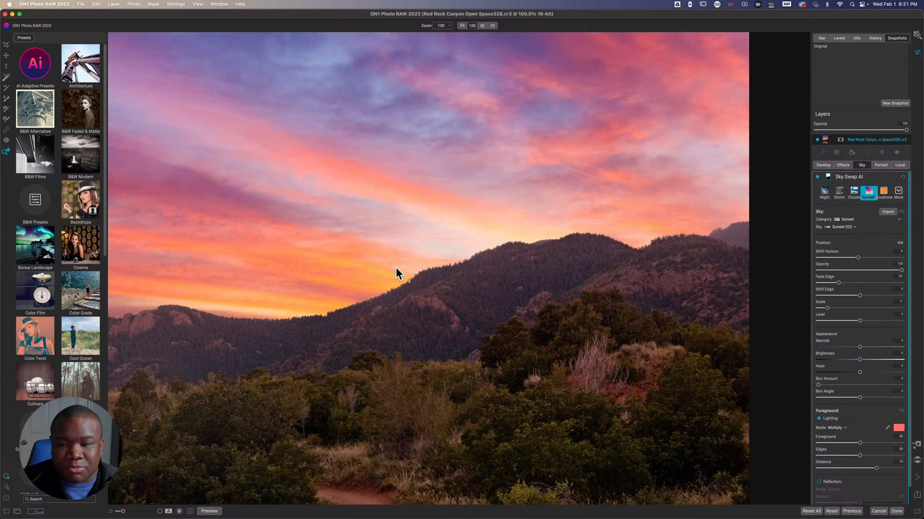
- Set the replacement sky's brightness to about 30 and compare the photo with the foreground lighting off and on
{"action": "key", "text": "super+0"}
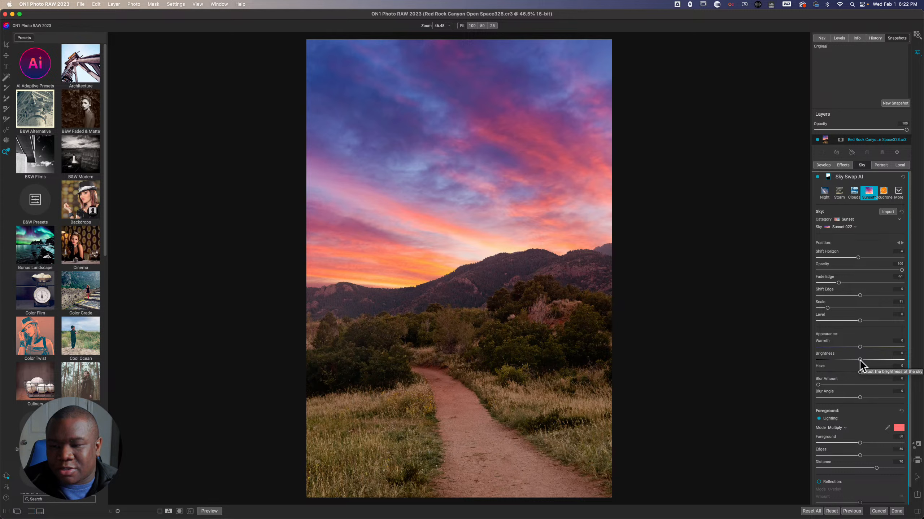
{"action": "left_click_drag", "start_coordinate": [859, 359], "coordinate": [878, 360]}
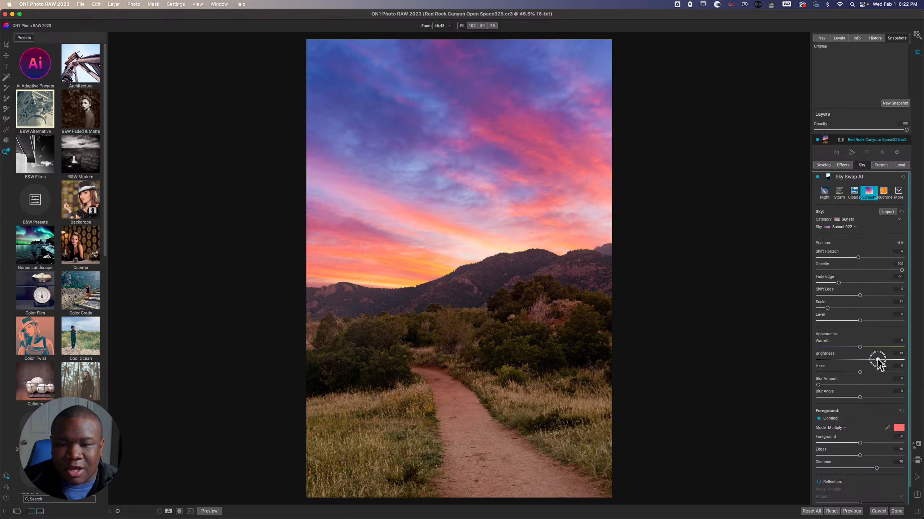
{"action": "left_click_drag", "start_coordinate": [877, 360], "coordinate": [878, 360]}
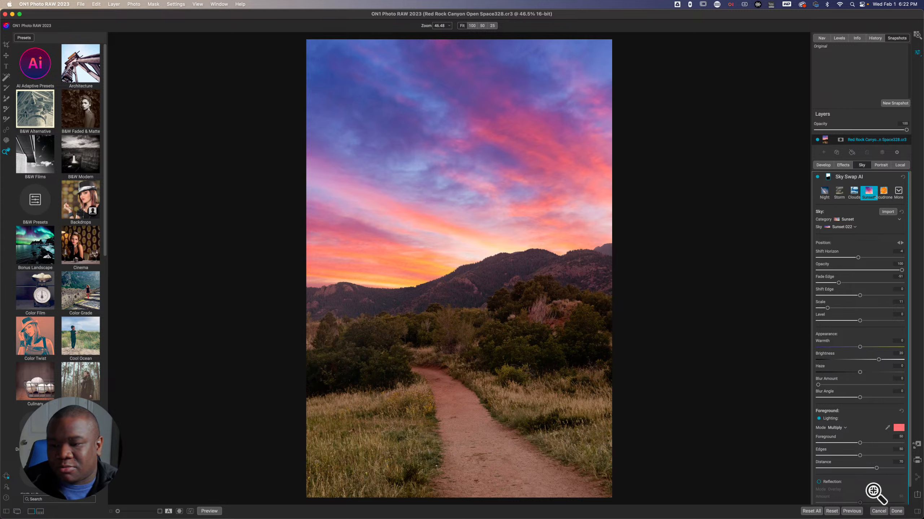
{"action": "left_click", "coordinate": [819, 419]}
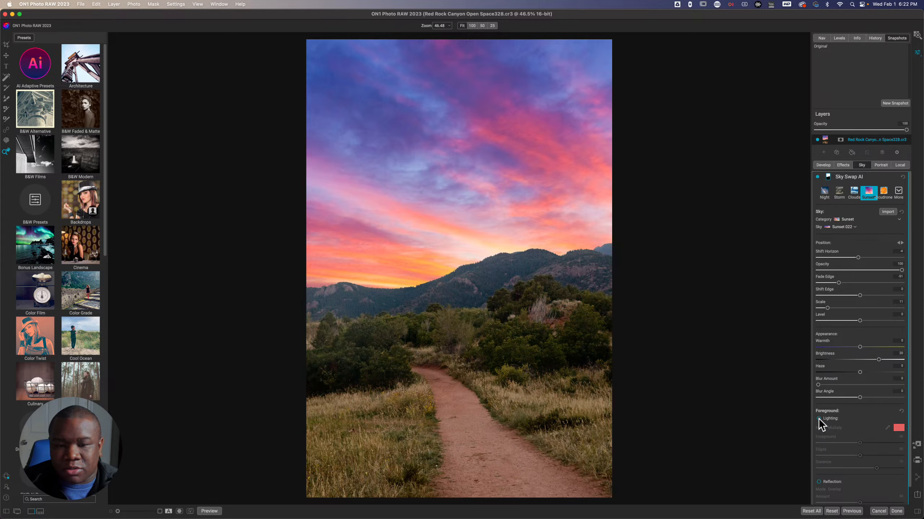
{"action": "left_click", "coordinate": [819, 419]}
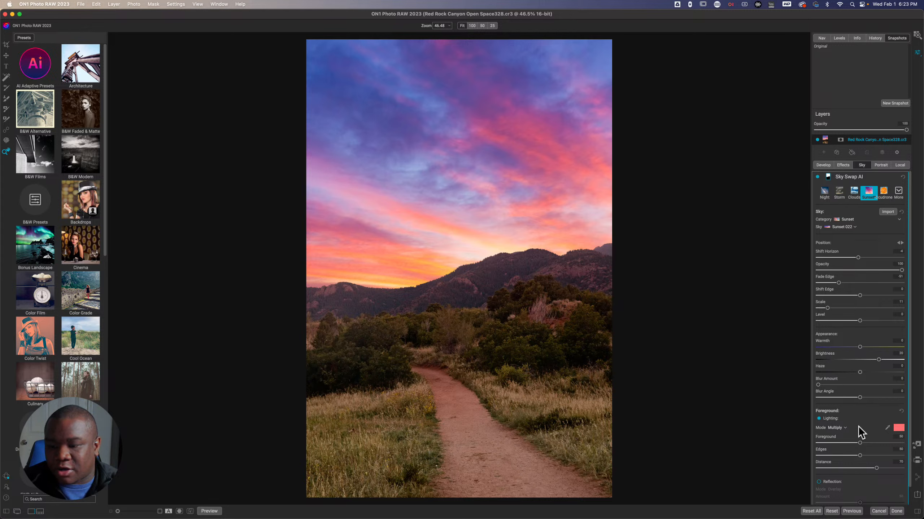
{"action": "scroll", "coordinate": [859, 425], "scroll_direction": "down", "scroll_amount": 1}
{"action": "scroll", "coordinate": [859, 431], "scroll_direction": "down", "scroll_amount": 1}
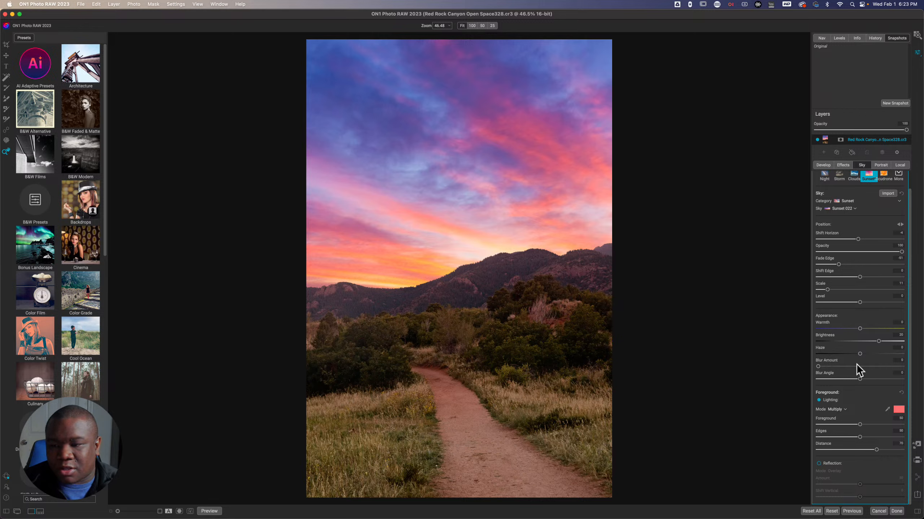
{"action": "left_click_drag", "start_coordinate": [880, 342], "coordinate": [883, 343]}
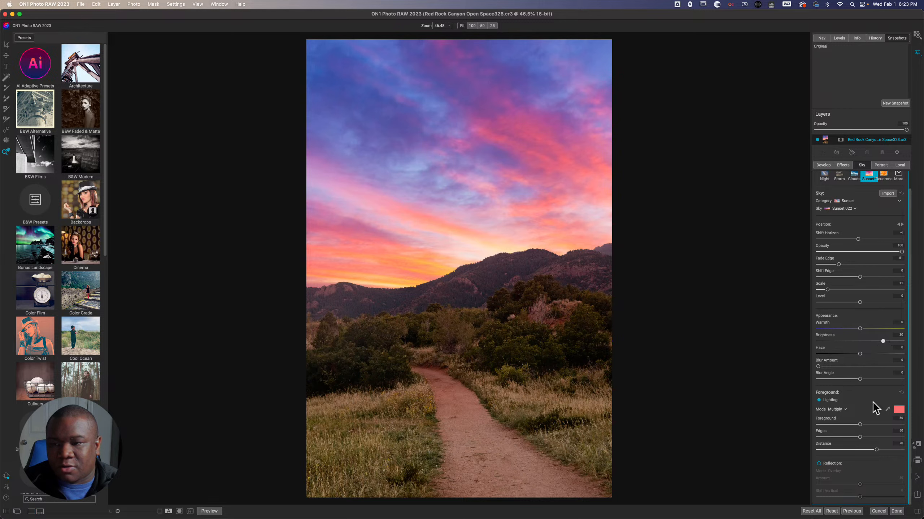
{"action": "scroll", "coordinate": [886, 407], "scroll_direction": "up", "scroll_amount": 1}
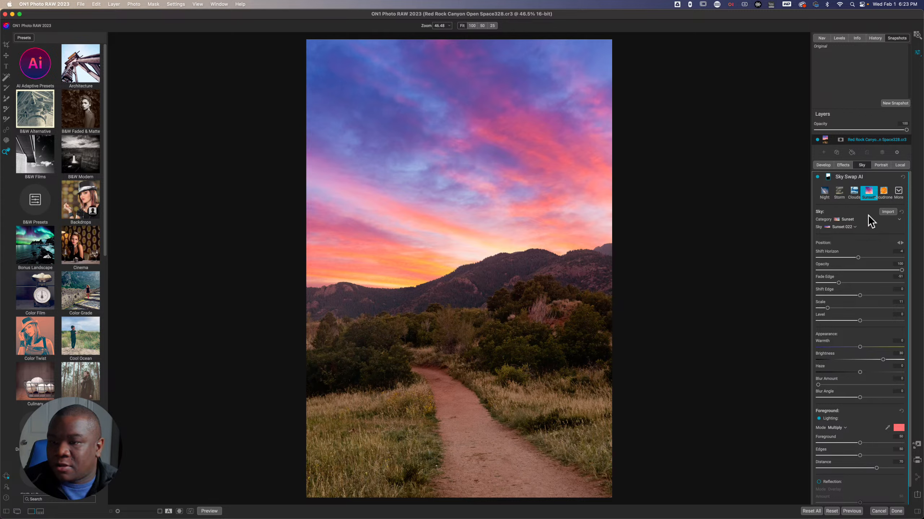
- Copy the Sky Swap AI mask and paste it into a new Tone Enhancer effects filter
{"action": "left_click", "coordinate": [828, 177]}
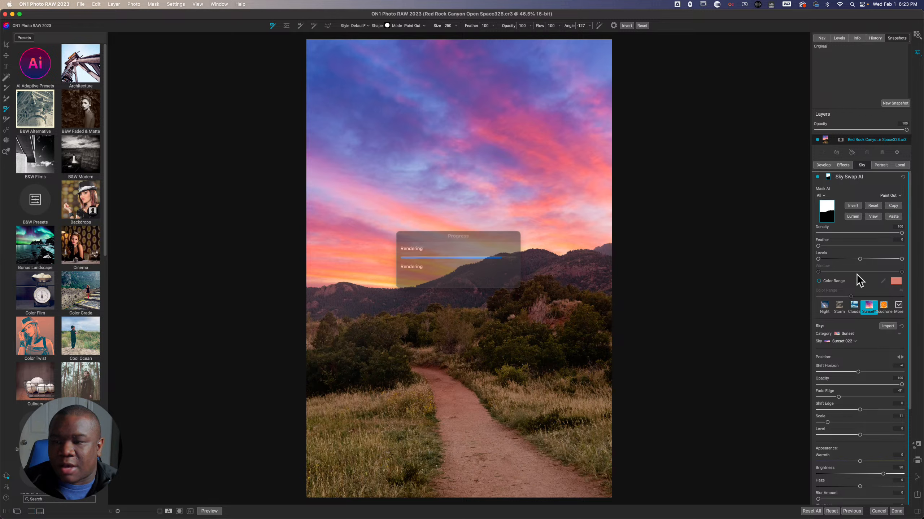
{"action": "left_click", "coordinate": [842, 166]}
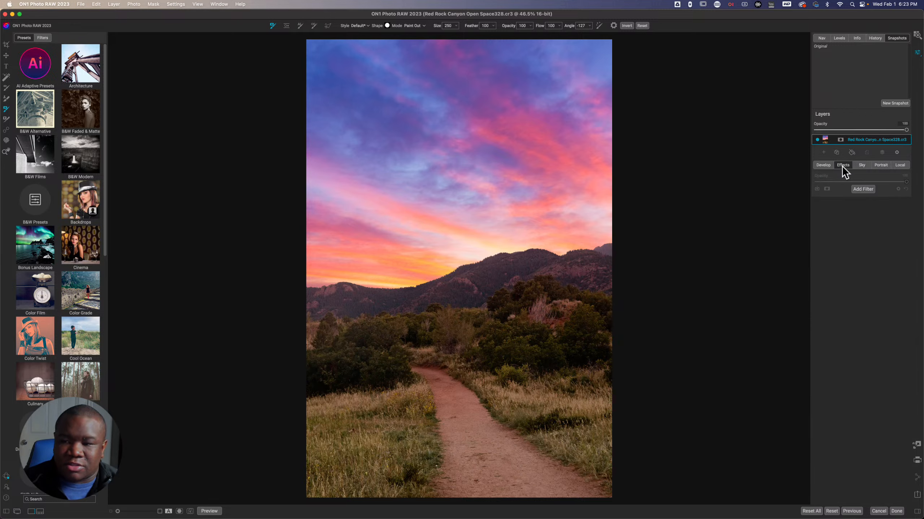
{"action": "key", "text": "z"}
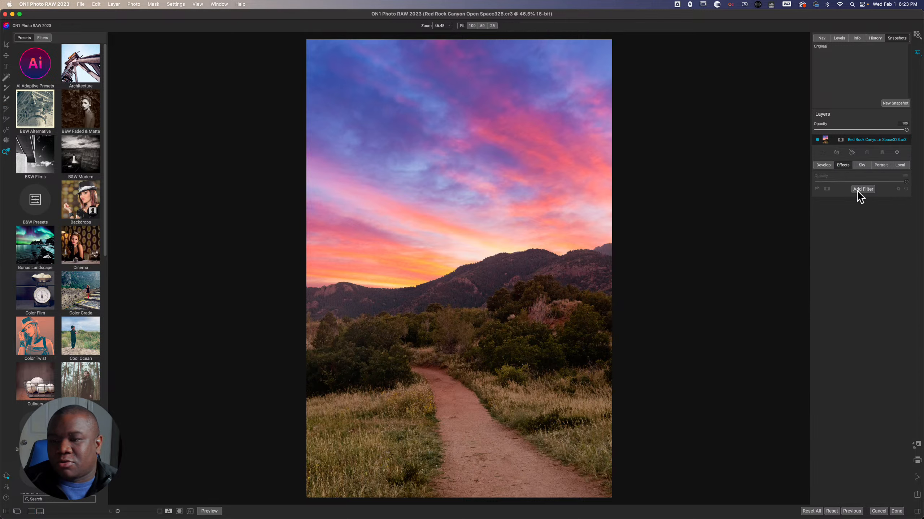
{"action": "left_click", "coordinate": [862, 188]}
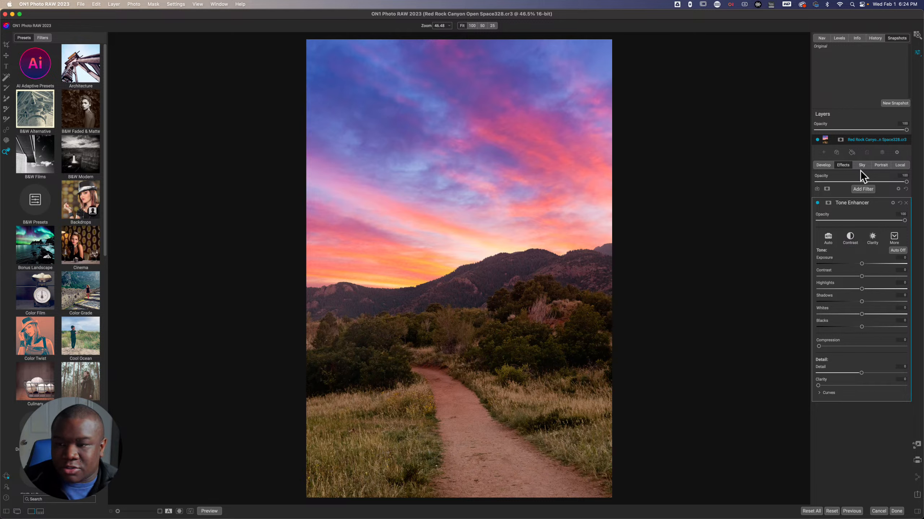
{"action": "left_click", "coordinate": [828, 203]}
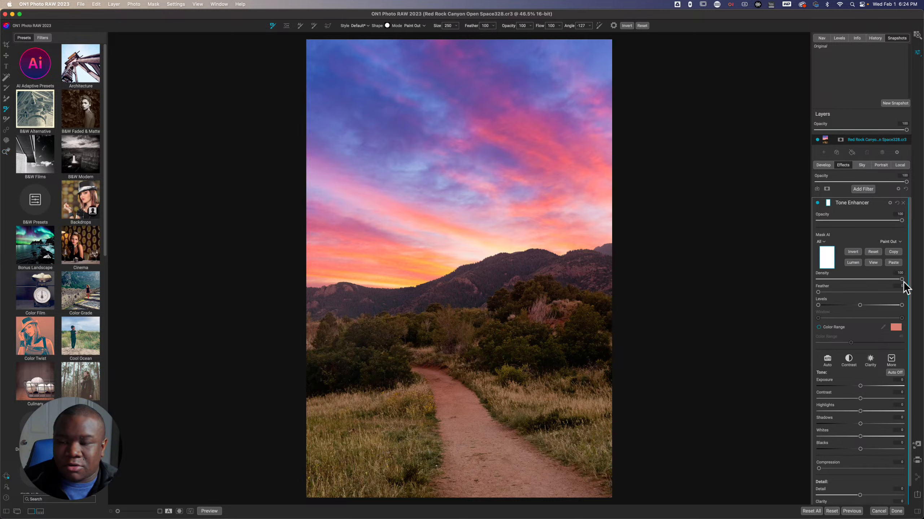
{"action": "left_click", "coordinate": [892, 262]}
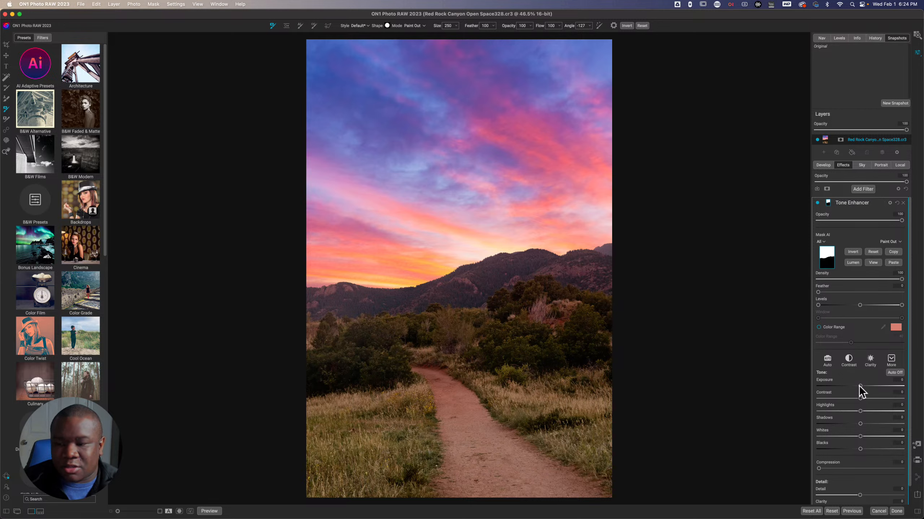
- Set the Tone Enhancer's exposure to about -0.5, contrast to 18 and blacks to about -6, and compare against the original
{"action": "left_click_drag", "start_coordinate": [859, 386], "coordinate": [876, 399]}
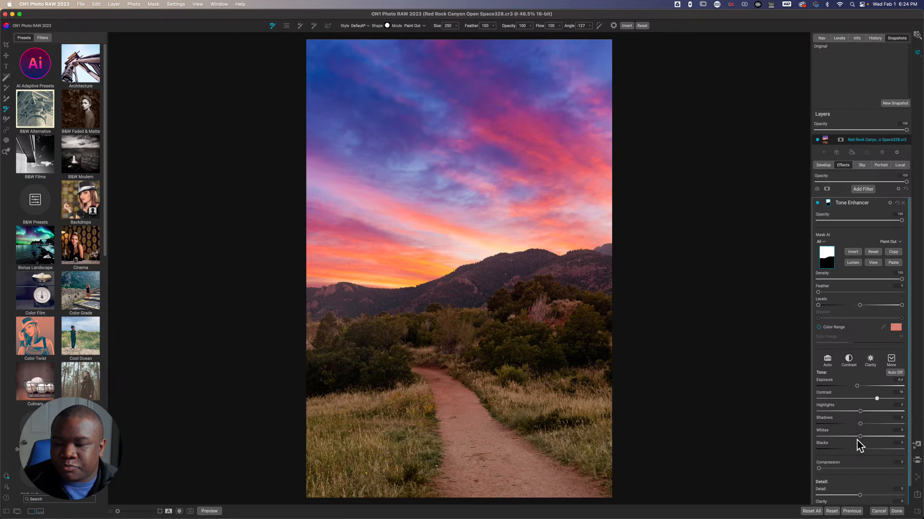
{"action": "left_click_drag", "start_coordinate": [859, 449], "coordinate": [855, 449]}
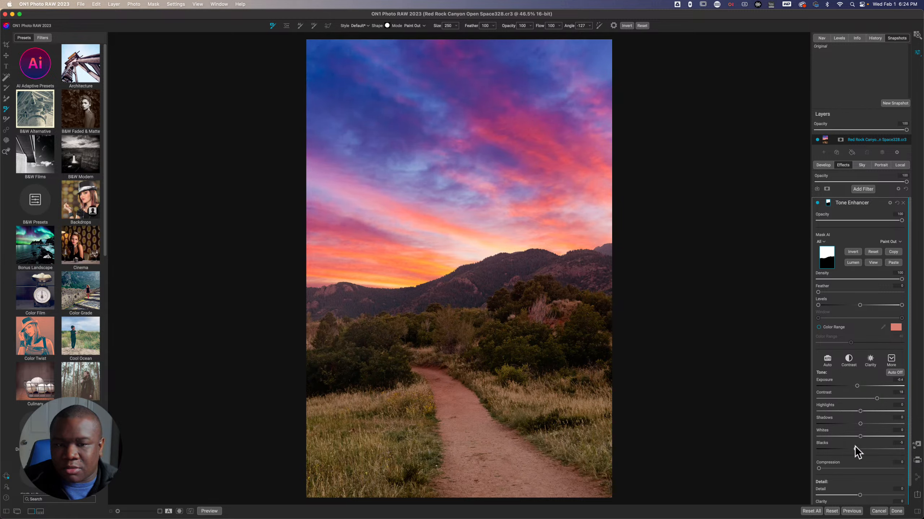
{"action": "left_click_drag", "start_coordinate": [859, 387], "coordinate": [856, 387]}
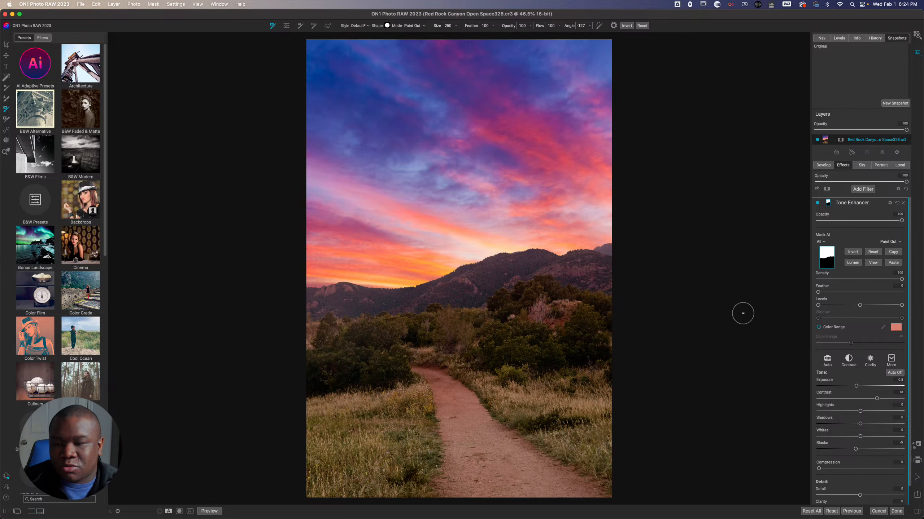
{"action": "left_click", "coordinate": [847, 203]}
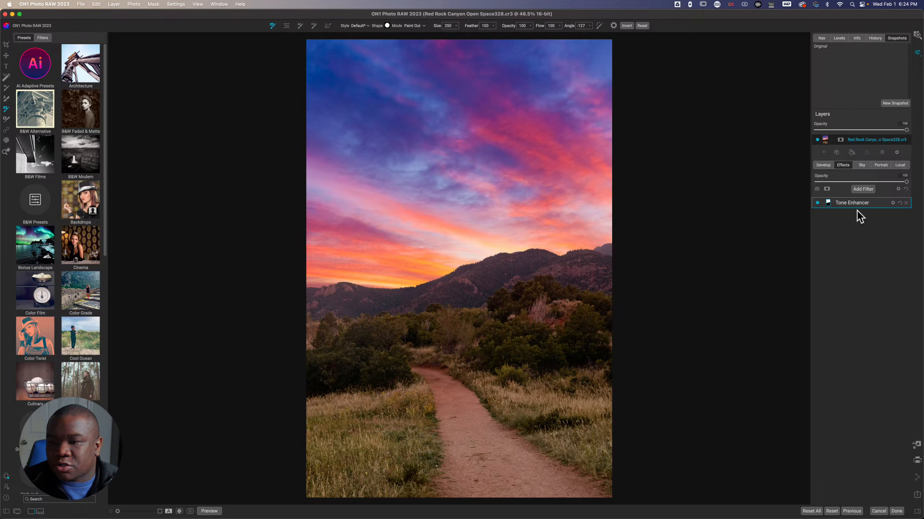
{"action": "key", "text": "backslash"}
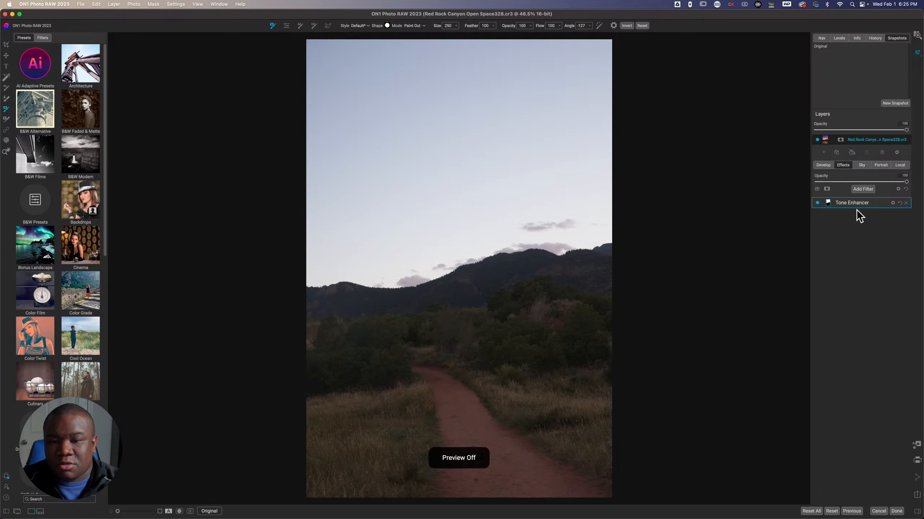
{"action": "key", "text": "backslash"}
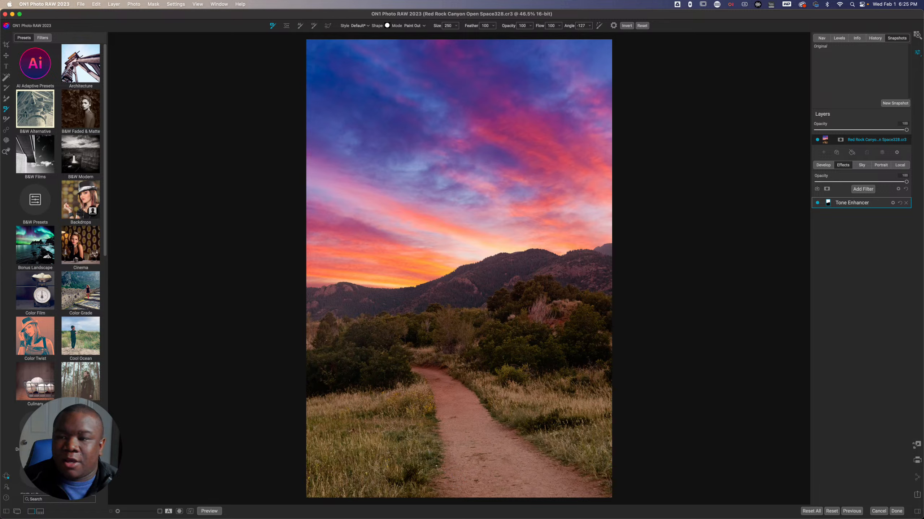
- Set up a local adjustment to paint with color in Classic mode, using a color sampled from the sunset scene
{"action": "left_click", "coordinate": [901, 165]}
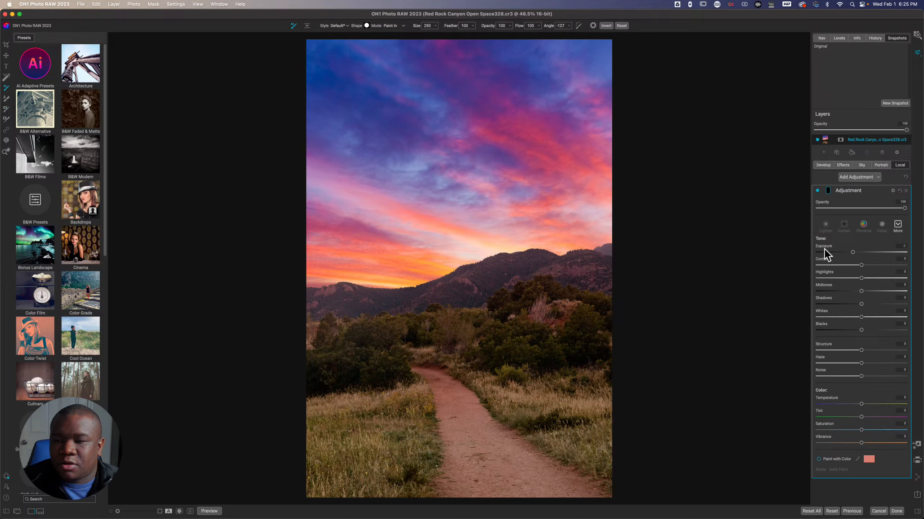
{"action": "left_click", "coordinate": [819, 460]}
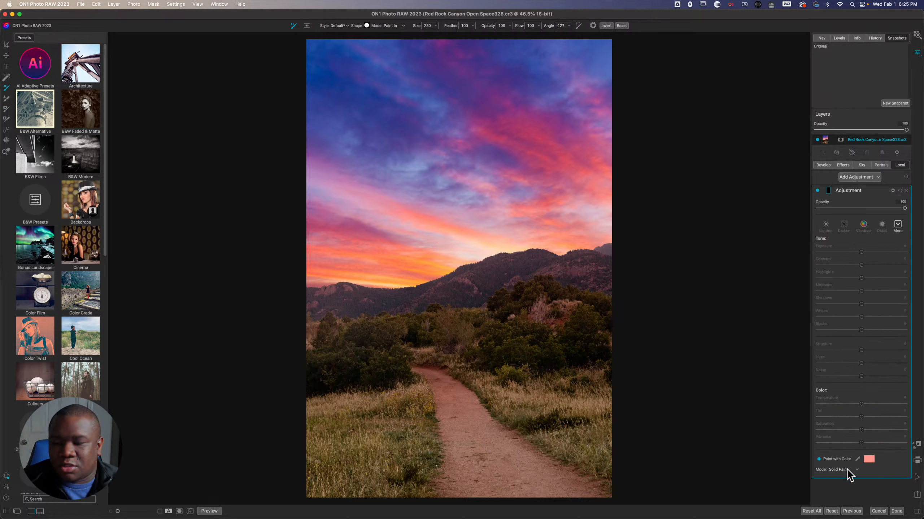
{"action": "left_click", "coordinate": [847, 470]}
{"action": "left_click", "coordinate": [842, 488]}
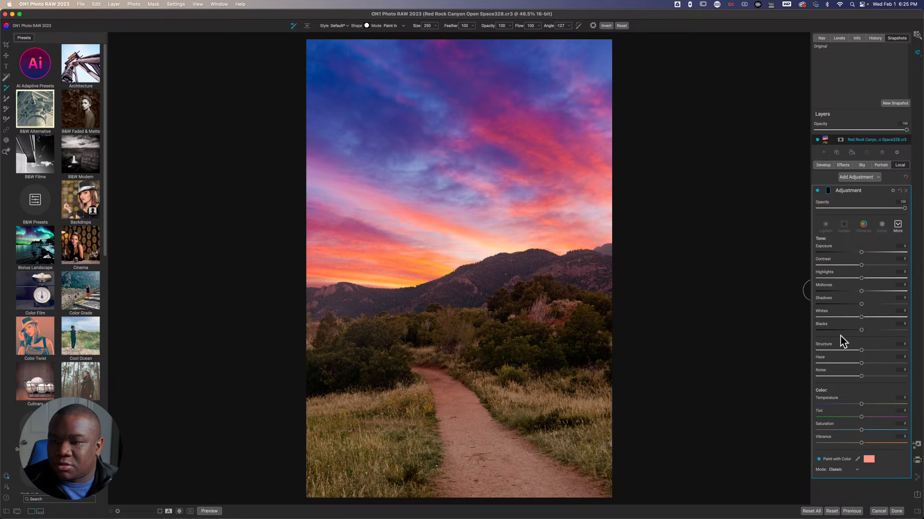
{"action": "left_click", "coordinate": [857, 459]}
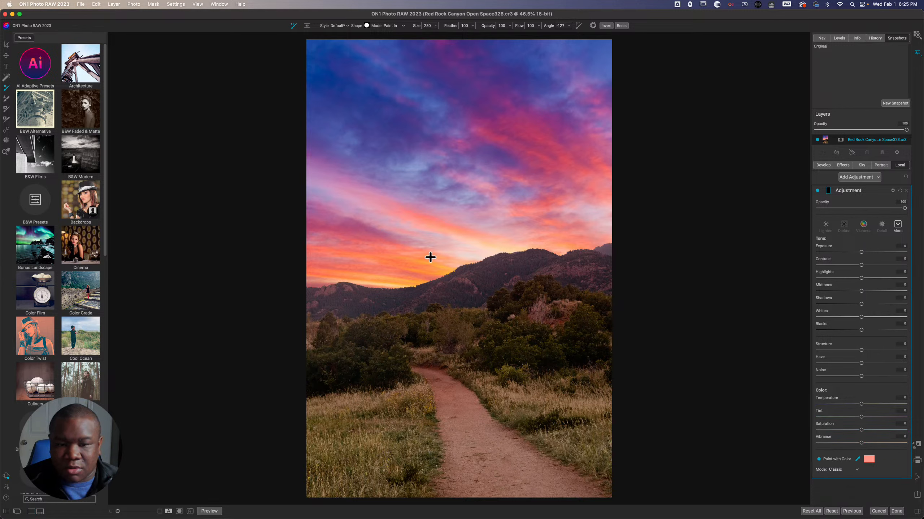
{"action": "left_click", "coordinate": [450, 368]}
- Enlarge the brush to 1500 and paint the sampled color over the trail, grass and bushes below the ridge
{"action": "key", "text": "bracketright"}
{"action": "key", "text": "bracketright"}
{"action": "key", "text": "bracketright"}
{"action": "key", "text": "bracketright"}
{"action": "key", "text": "bracketright"}
{"action": "key", "text": "bracketright"}
{"action": "key", "text": "bracketright"}
{"action": "key", "text": "bracketright"}
{"action": "key", "text": "bracketright"}
{"action": "key", "text": "bracketright"}
{"action": "key", "text": "bracketright"}
{"action": "key", "text": "bracketright"}
{"action": "key", "text": "bracketright"}
{"action": "key", "text": "bracketright"}
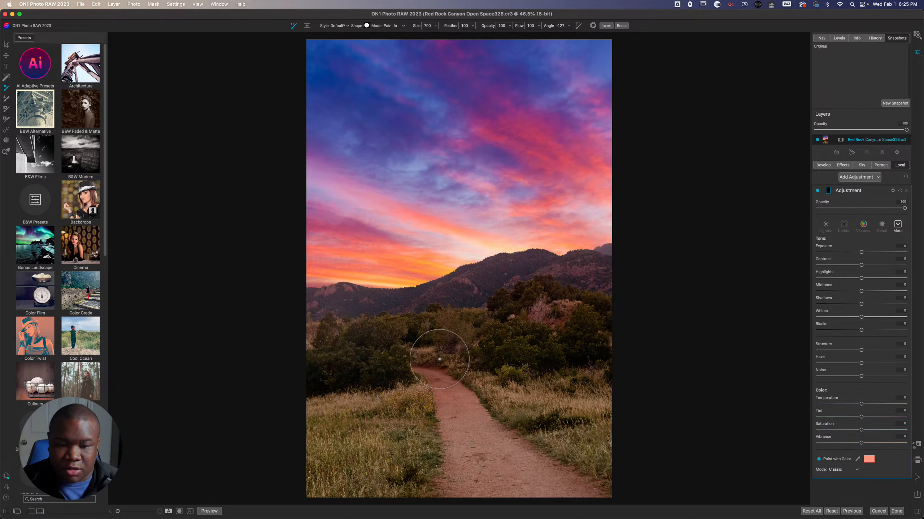
{"action": "mouse_move", "coordinate": [359, 392]}
{"action": "left_mouse_down"}
{"action": "mouse_move", "coordinate": [338, 385]}
{"action": "mouse_move", "coordinate": [577, 365]}
{"action": "mouse_move", "coordinate": [618, 368]}
{"action": "mouse_move", "coordinate": [622, 405]}
{"action": "mouse_move", "coordinate": [612, 439]}
{"action": "mouse_move", "coordinate": [576, 472]}
{"action": "mouse_move", "coordinate": [460, 460]}
{"action": "mouse_move", "coordinate": [265, 469]}
{"action": "mouse_move", "coordinate": [306, 405]}
{"action": "mouse_move", "coordinate": [345, 386]}
{"action": "mouse_move", "coordinate": [499, 351]}
{"action": "mouse_move", "coordinate": [649, 341]}
{"action": "mouse_move", "coordinate": [594, 325]}
{"action": "mouse_move", "coordinate": [533, 328]}
{"action": "mouse_move", "coordinate": [422, 375]}
{"action": "mouse_move", "coordinate": [300, 389]}
{"action": "left_mouse_up"}
{"action": "key", "text": "bracketright"}
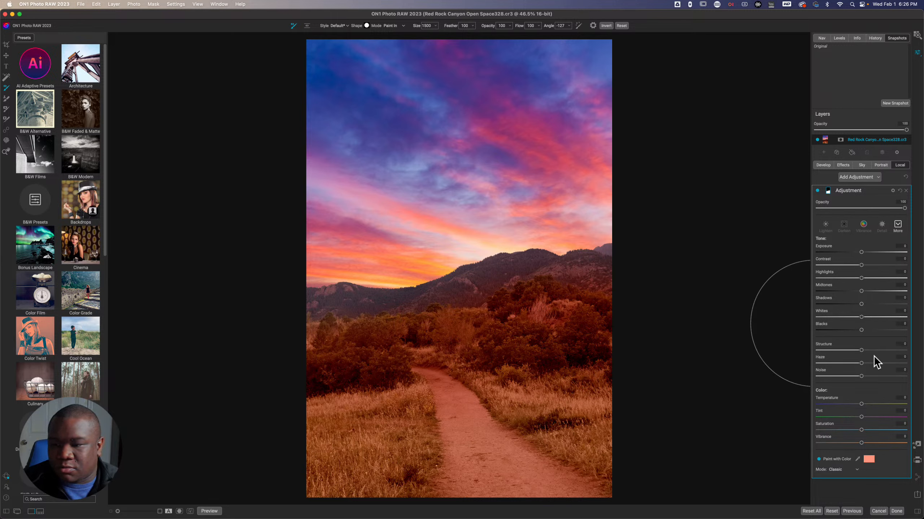
- Set the painted adjustment's blending mode to Lighten, opacity to 76 and shadow protection to 16, and compare it off and on
{"action": "left_click", "coordinate": [893, 190]}
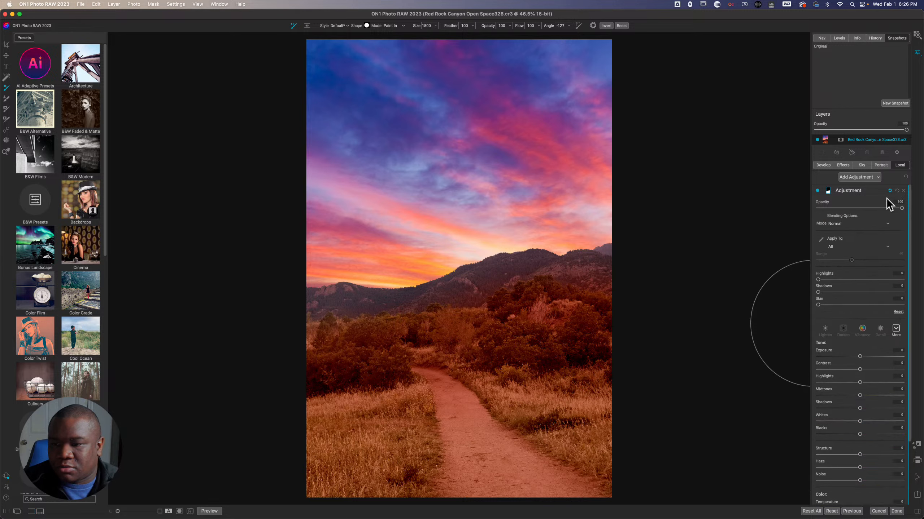
{"action": "left_click", "coordinate": [839, 225]}
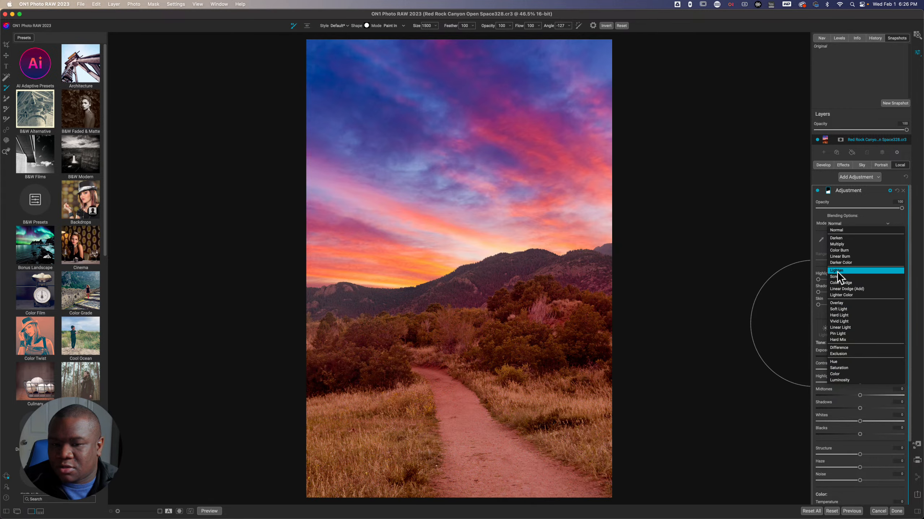
{"action": "left_click", "coordinate": [837, 271]}
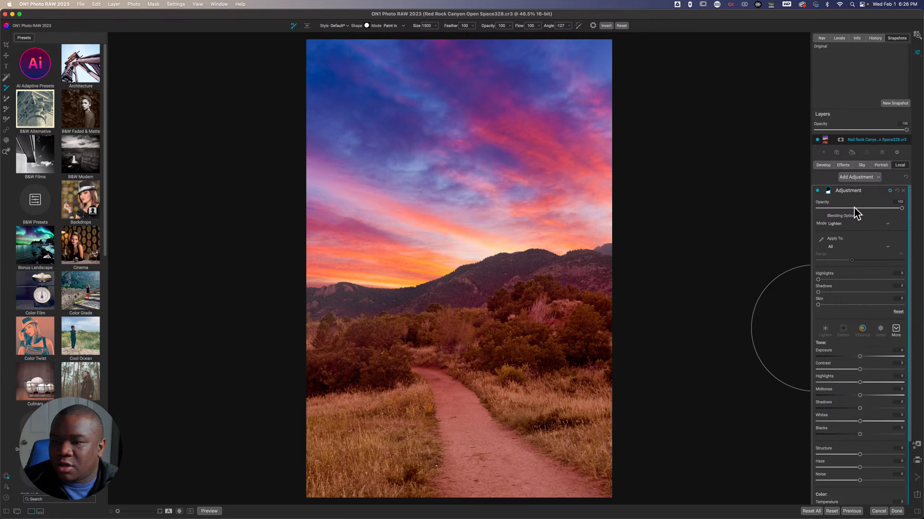
{"action": "left_click_drag", "start_coordinate": [902, 208], "coordinate": [881, 214]}
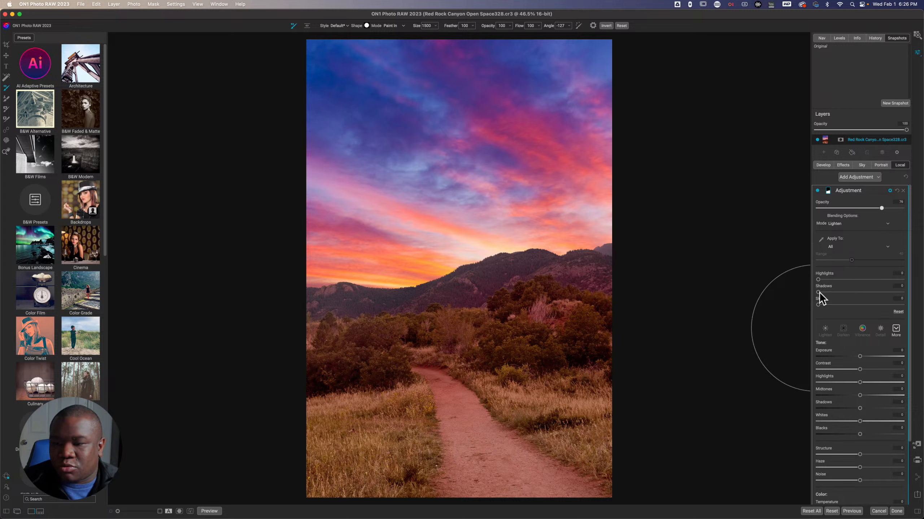
{"action": "left_click_drag", "start_coordinate": [819, 293], "coordinate": [842, 295]}
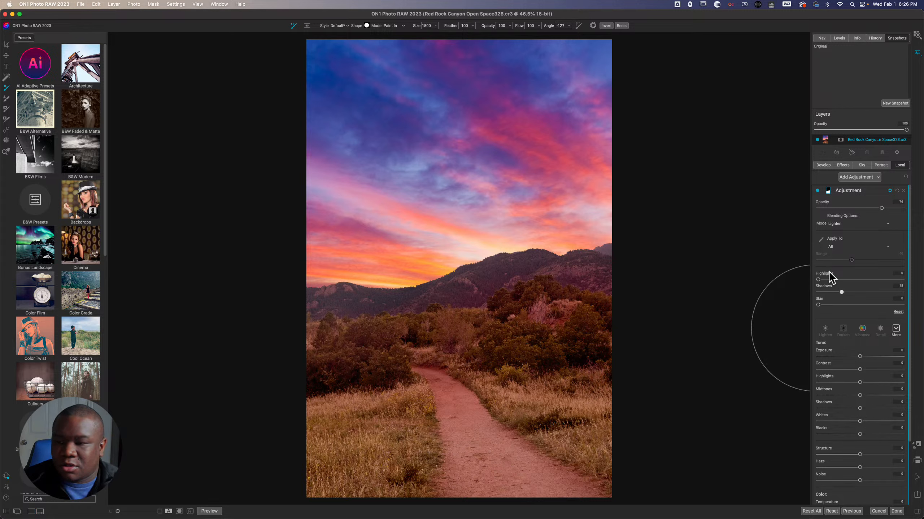
{"action": "left_click", "coordinate": [817, 190]}
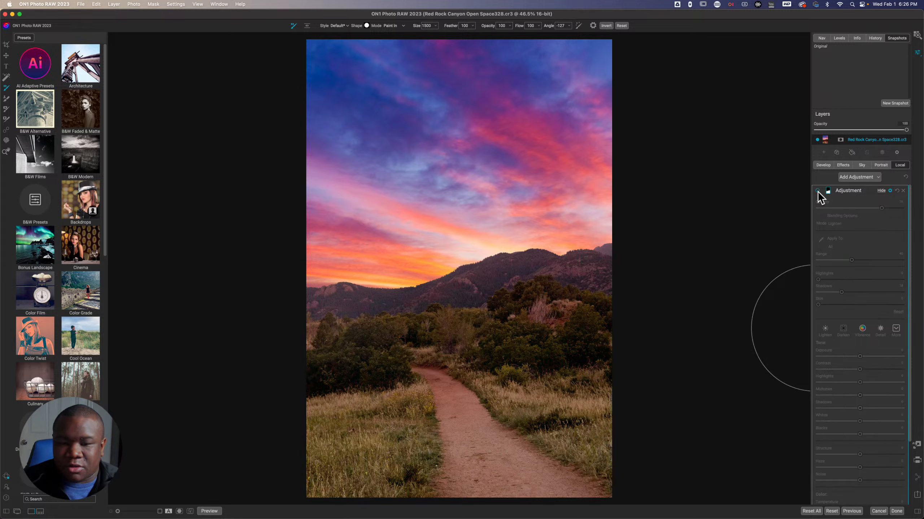
{"action": "left_click", "coordinate": [817, 191]}
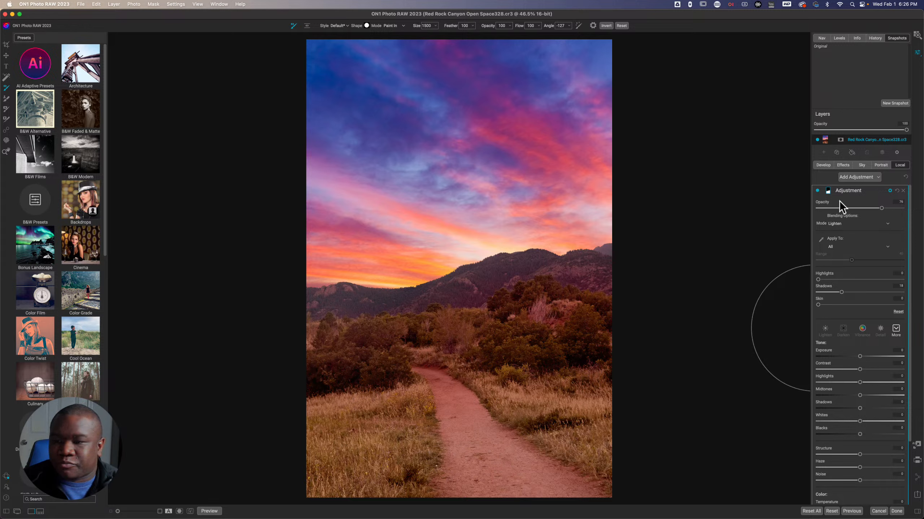
- Rename the painted pink local adjustment as Pink Overlay
{"action": "double_click", "coordinate": [845, 192]}
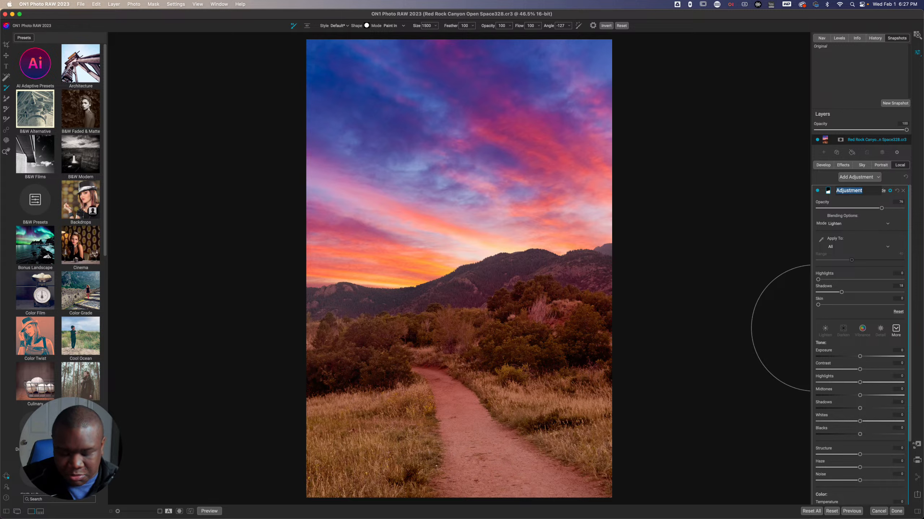
{"action": "type", "text": "Pi"}
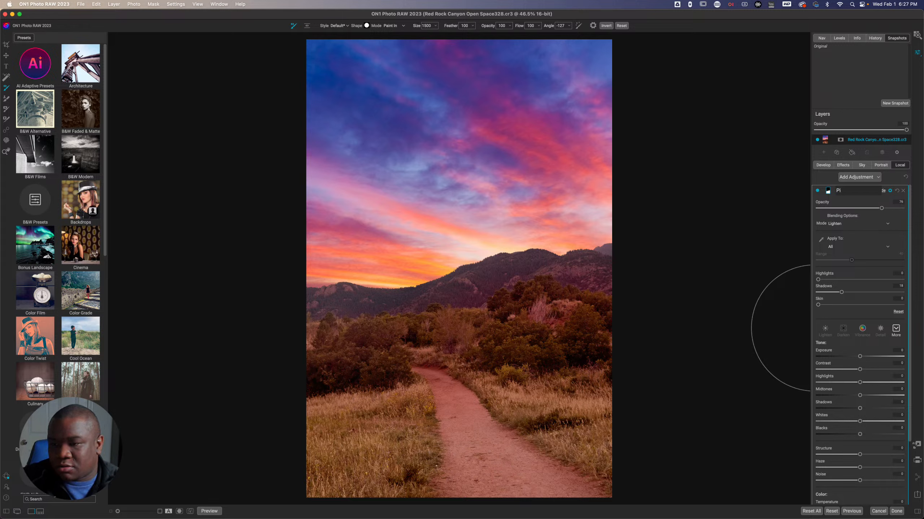
{"action": "type", "text": "nk Overlay"}
{"action": "key", "text": "Return"}
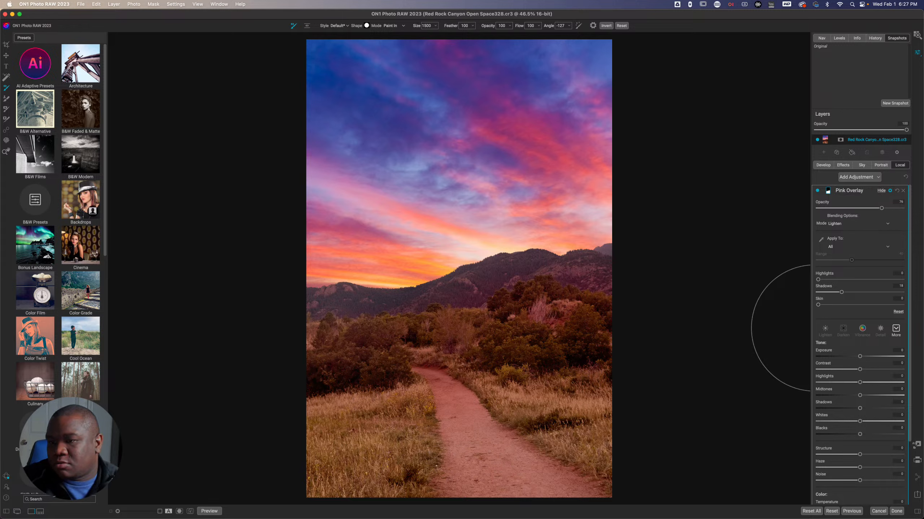
- Add another local adjustment with exposure reset to 0, painting in Classic mode with an orange sampled from the glowing horizon
{"action": "left_click", "coordinate": [856, 178]}
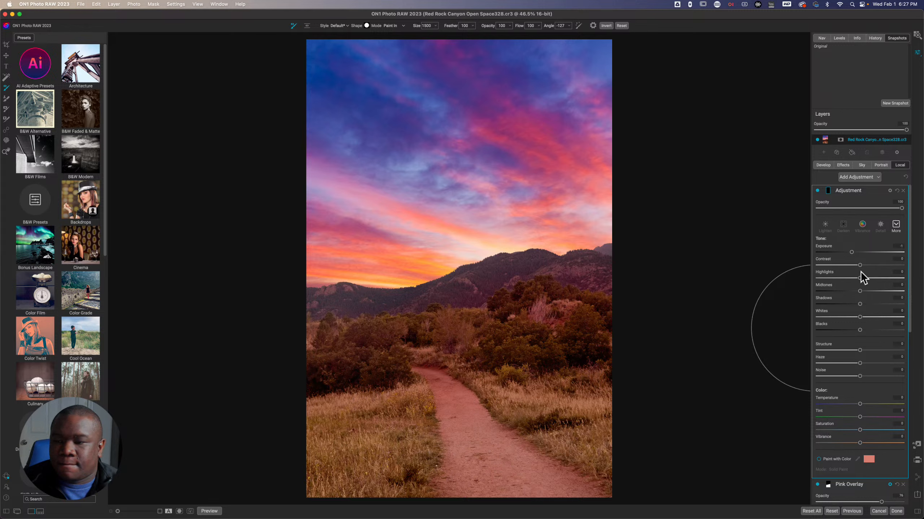
{"action": "double_click", "coordinate": [830, 244]}
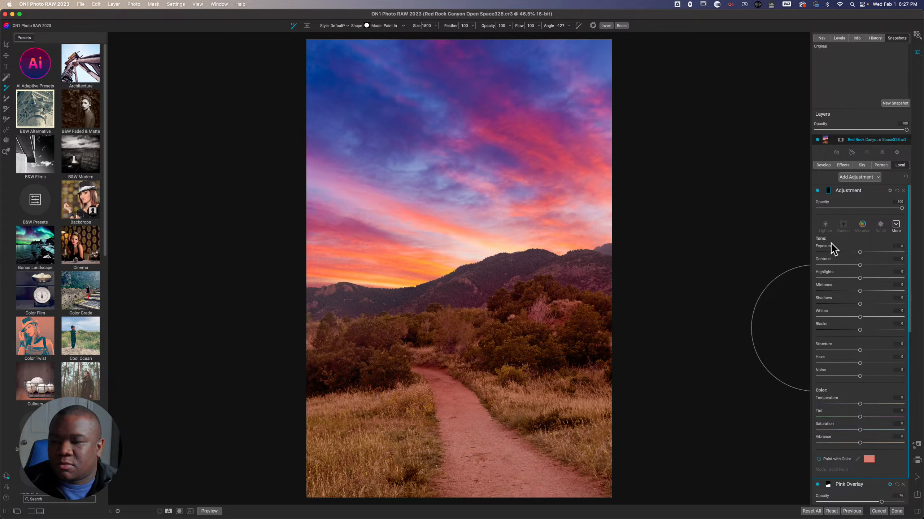
{"action": "left_click", "coordinate": [819, 459]}
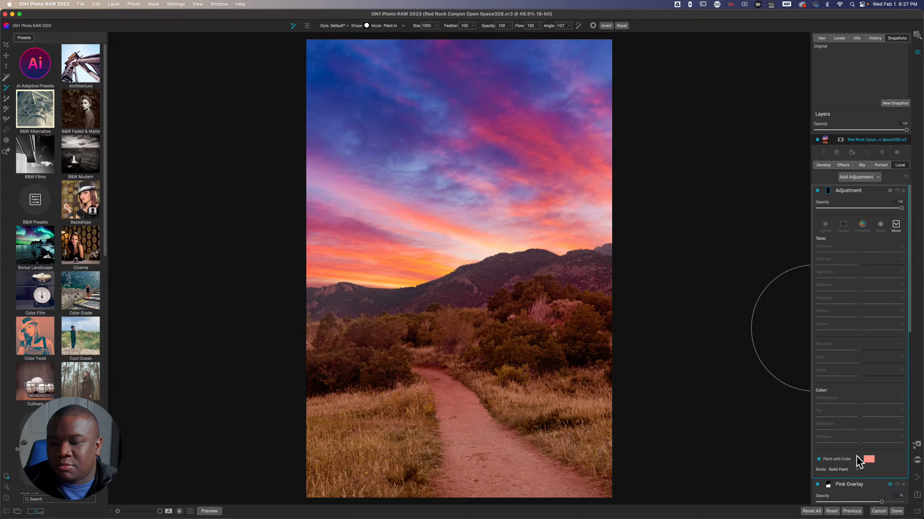
{"action": "left_click", "coordinate": [857, 459]}
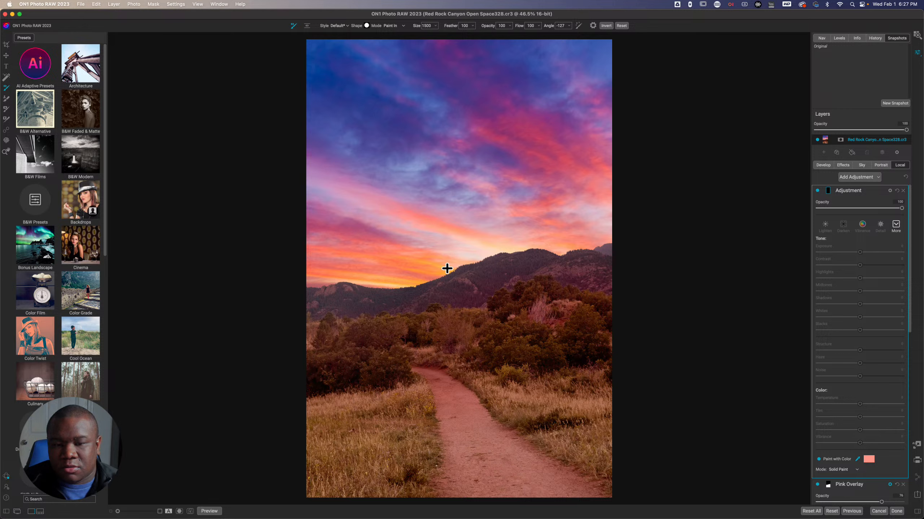
{"action": "left_click", "coordinate": [836, 446]}
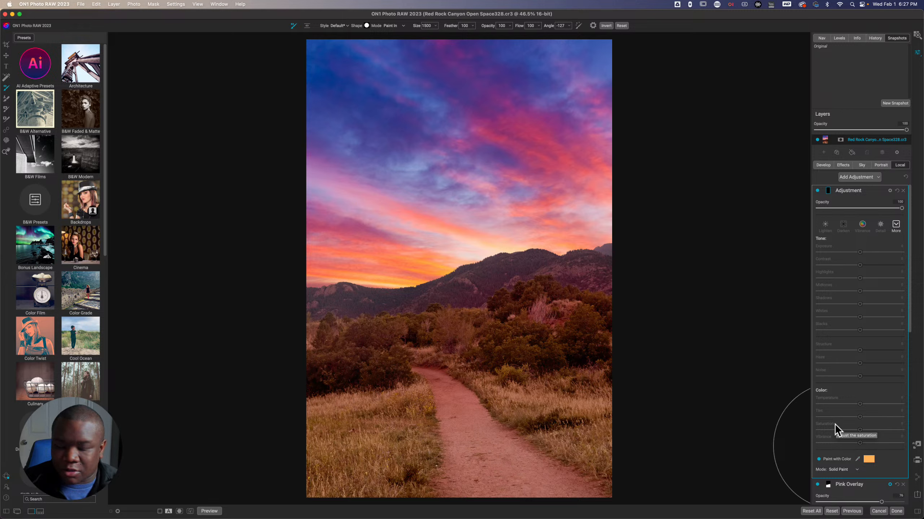
{"action": "left_click", "coordinate": [847, 470]}
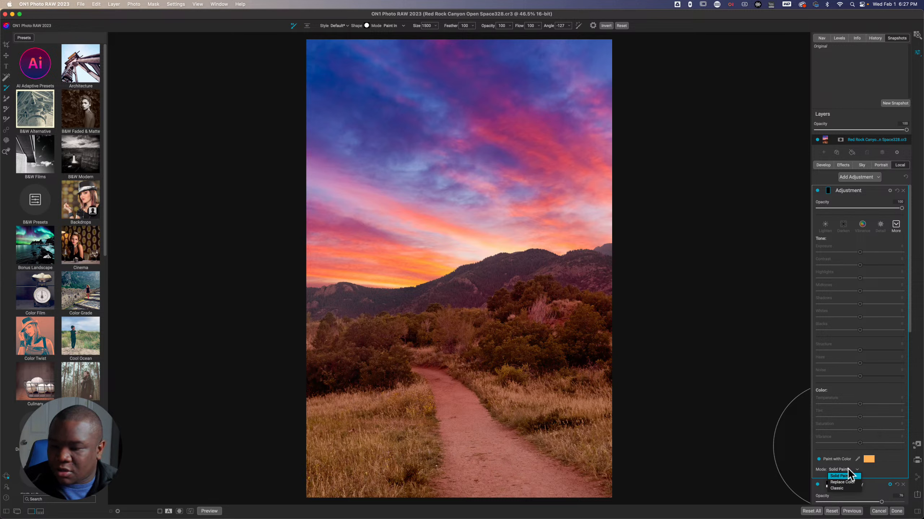
{"action": "left_click", "coordinate": [839, 488]}
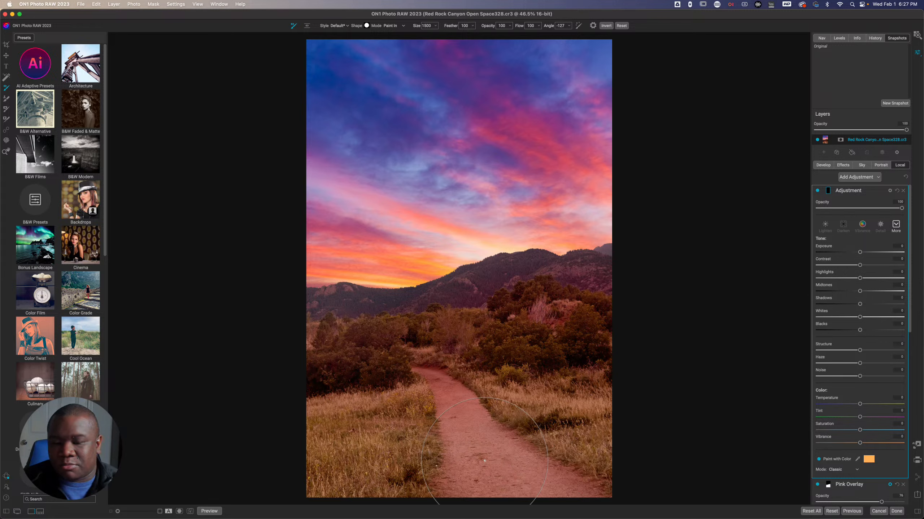
- Paint the orange along the trail and its grassy edges, reducing the brush size to 700 for the remaining areas
{"action": "mouse_move", "coordinate": [503, 464]}
{"action": "left_mouse_down"}
{"action": "mouse_move", "coordinate": [547, 474]}
{"action": "mouse_move", "coordinate": [425, 379]}
{"action": "left_mouse_up"}
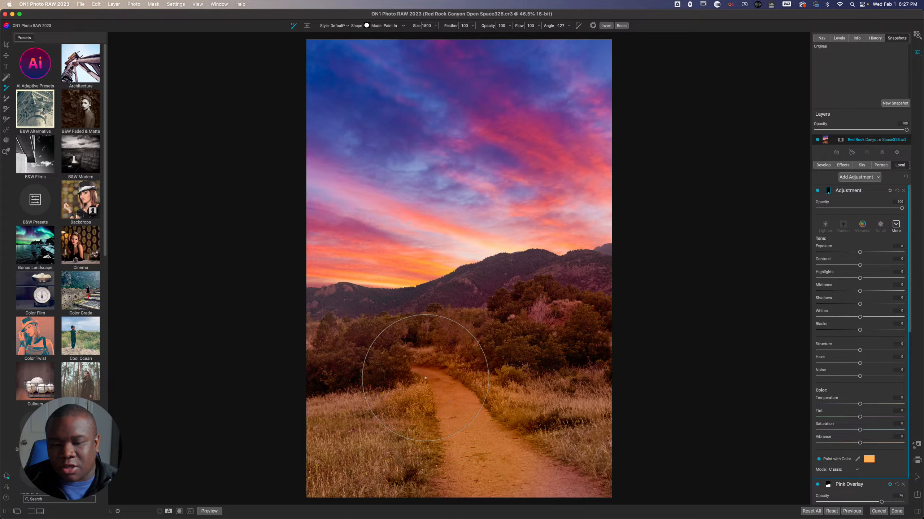
{"action": "key", "text": "bracketleft"}
{"action": "key", "text": "bracketleft"}
{"action": "key", "text": "bracketleft"}
{"action": "key", "text": "bracketleft"}
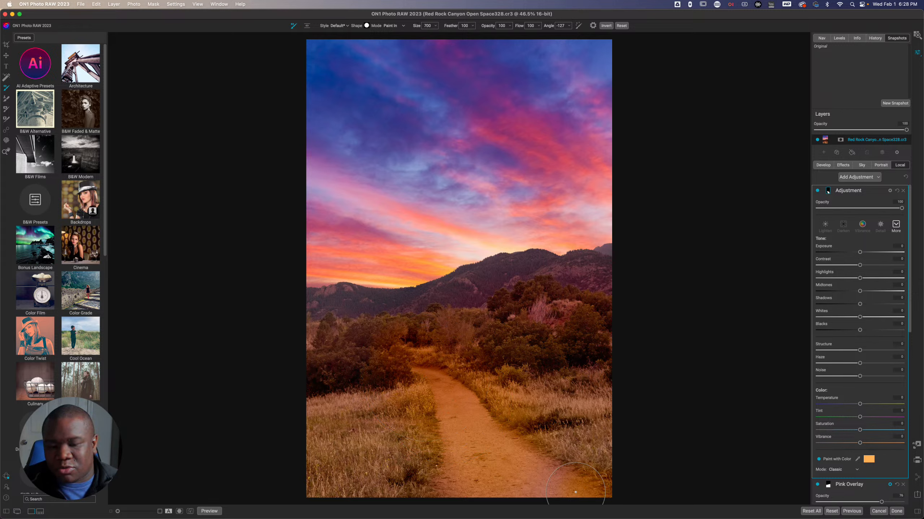
- Rename the orange local adjustment as Orange Overlay
{"action": "double_click", "coordinate": [860, 192]}
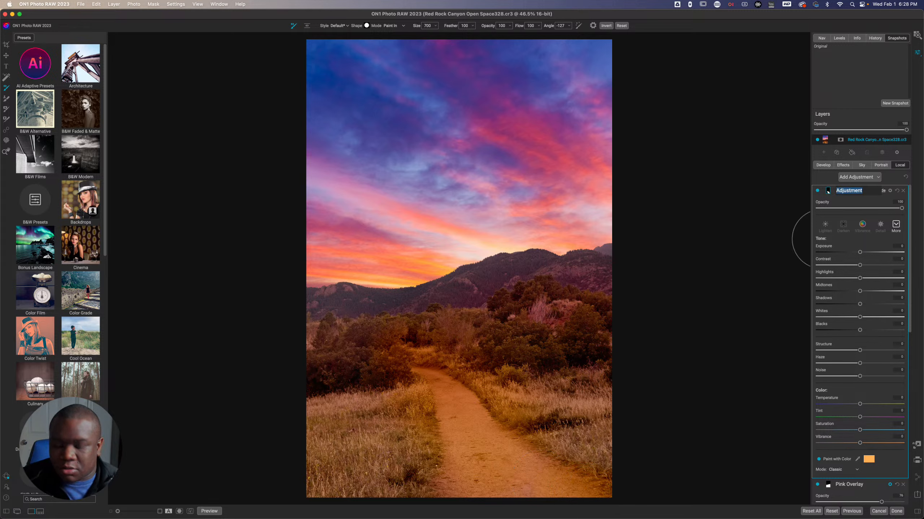
{"action": "type", "text": "Organ"}
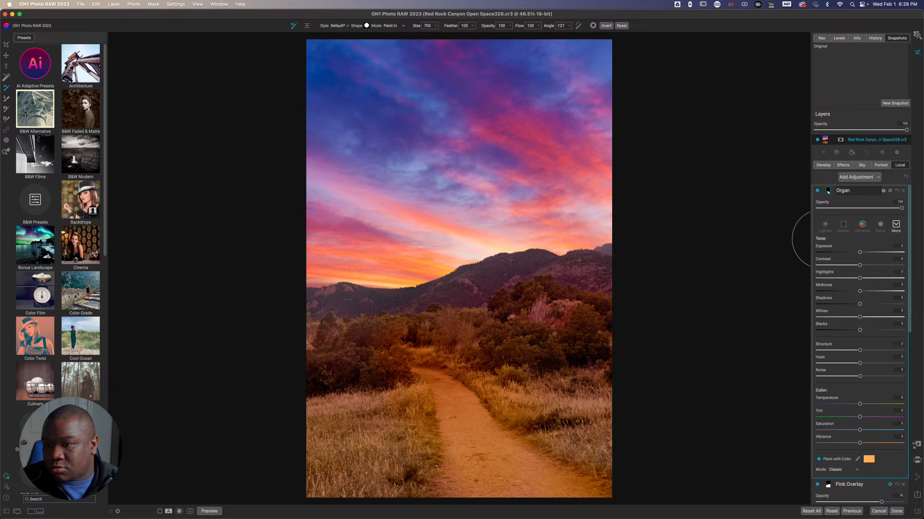
{"action": "key", "text": "BackSpace"}
{"action": "key", "text": "BackSpace"}
{"action": "key", "text": "BackSpace"}
{"action": "key", "text": "BackSpace"}
{"action": "type", "text": "Orange Overlay"}
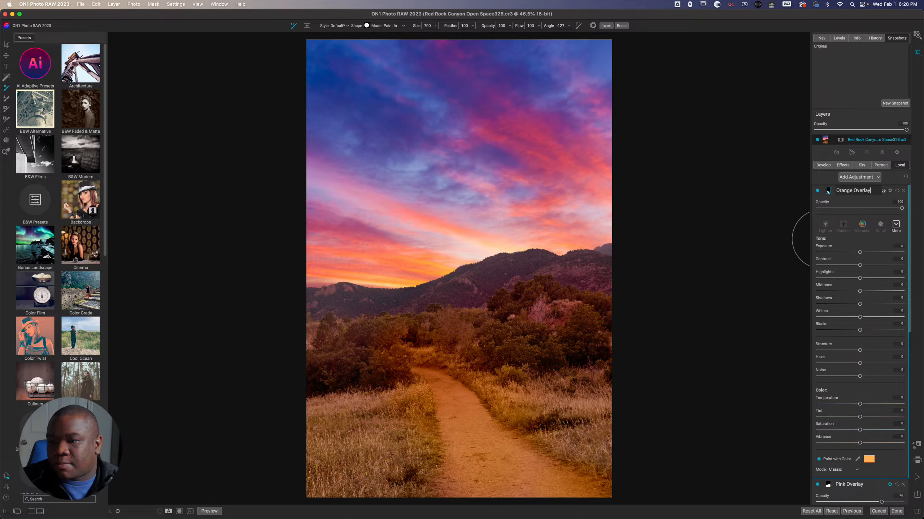
{"action": "key", "text": "Return"}
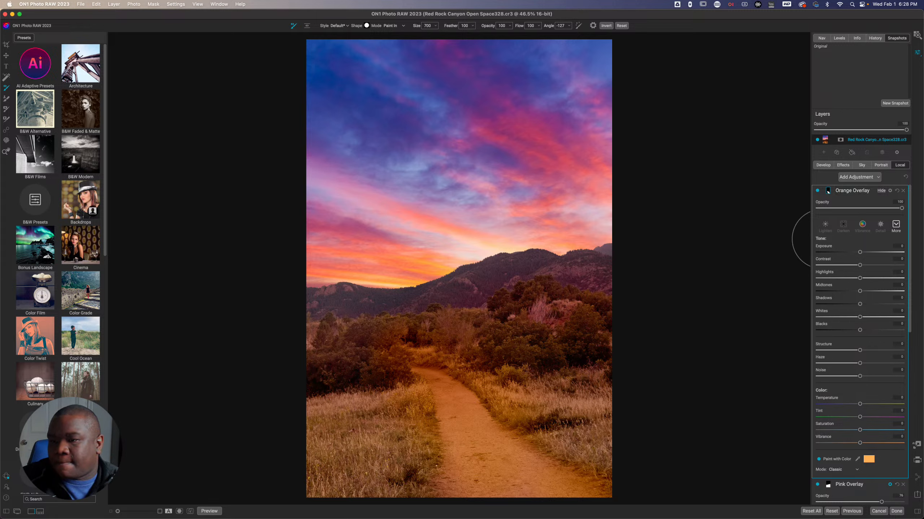
- Preview the Orange Overlay's blending modes, keep Normal, and set highlight protection to about 81 and skin protection to 44
{"action": "left_click", "coordinate": [889, 191]}
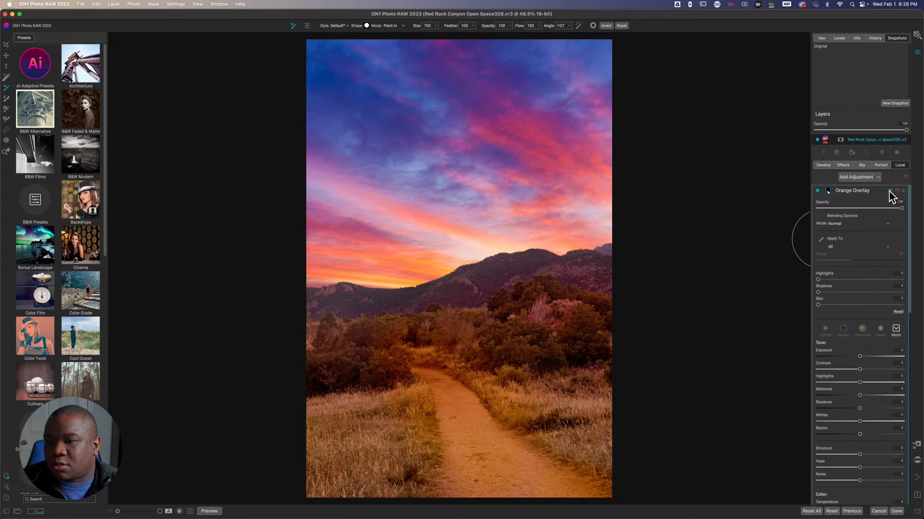
{"action": "left_click", "coordinate": [847, 223]}
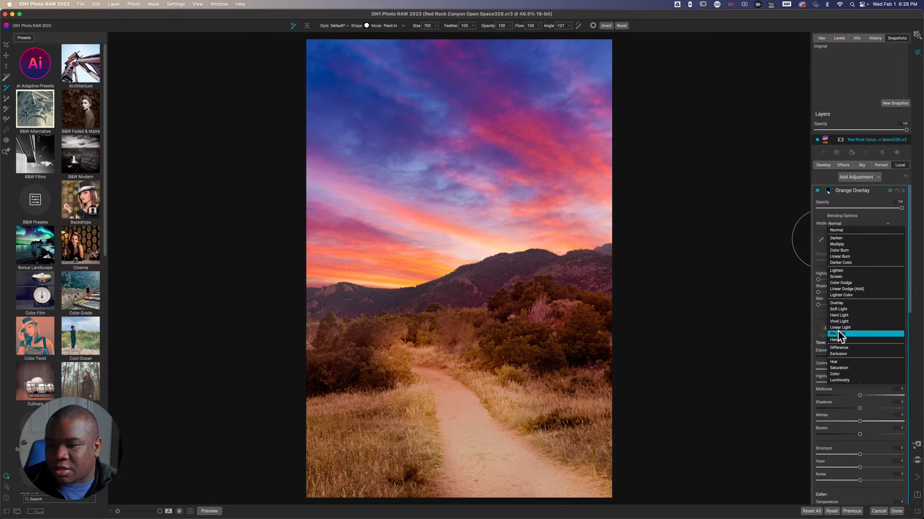
{"action": "left_click", "coordinate": [838, 230]}
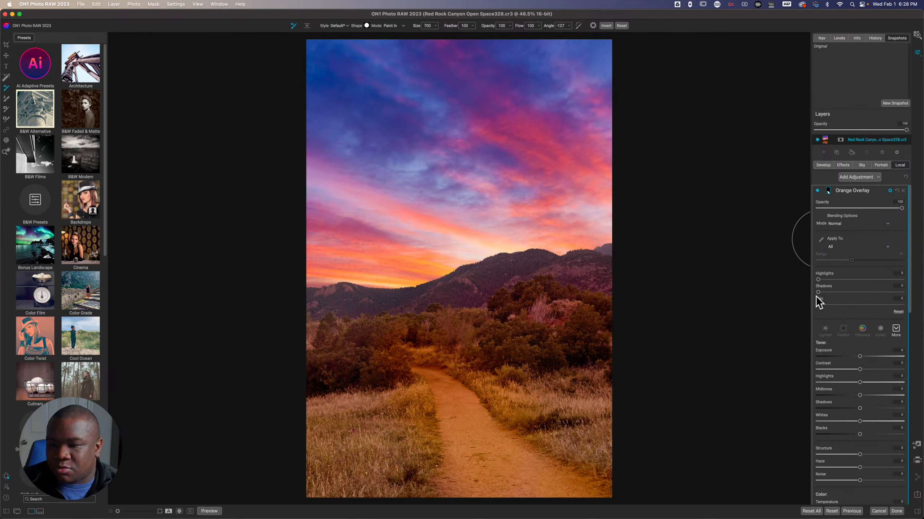
{"action": "left_click_drag", "start_coordinate": [818, 280], "coordinate": [883, 280]}
{"action": "left_click_drag", "start_coordinate": [818, 305], "coordinate": [853, 307]}
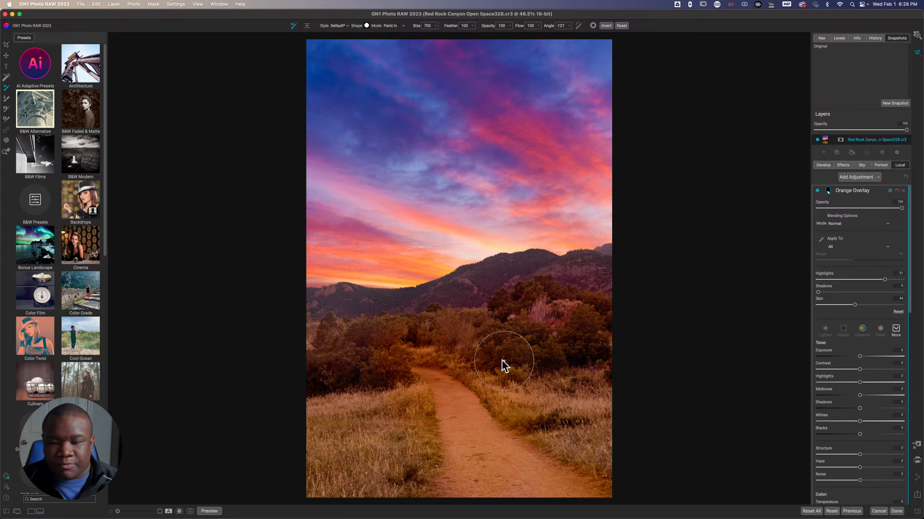
- Switch the brush to Paint Out at size 900 and remove the orange from the bushes and grass beside the trail
{"action": "key", "text": "x"}
{"action": "key", "text": "bracketleft"}
{"action": "key", "text": "bracketleft"}
{"action": "key", "text": "bracketleft"}
{"action": "key", "text": "bracketleft"}
{"action": "key", "text": "bracketleft"}
{"action": "key", "text": "bracketleft"}
{"action": "key", "text": "bracketleft"}
{"action": "key", "text": "bracketleft"}
{"action": "key", "text": "]"}
{"action": "mouse_move", "coordinate": [496, 347]}
{"action": "left_mouse_down"}
{"action": "mouse_move", "coordinate": [411, 305]}
{"action": "mouse_move", "coordinate": [360, 303]}
{"action": "mouse_move", "coordinate": [355, 340]}
{"action": "mouse_move", "coordinate": [371, 366]}
{"action": "mouse_move", "coordinate": [376, 486]}
{"action": "mouse_move", "coordinate": [394, 438]}
{"action": "mouse_move", "coordinate": [361, 354]}
{"action": "mouse_move", "coordinate": [391, 348]}
{"action": "left_mouse_up"}
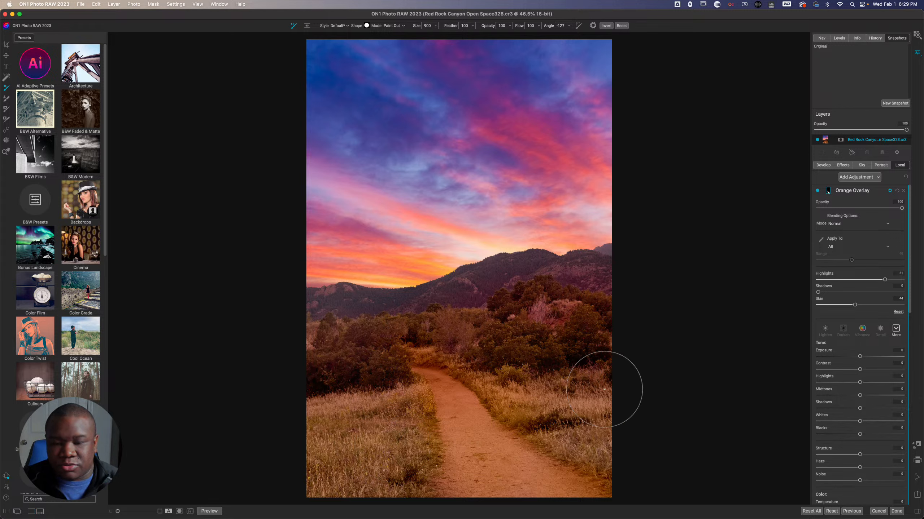
{"action": "left_click_drag", "start_coordinate": [623, 425], "coordinate": [483, 335]}
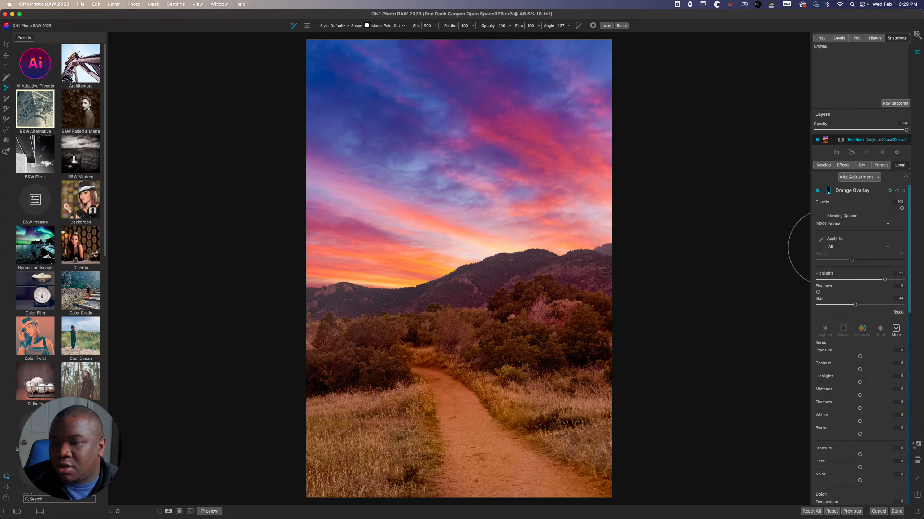
- Feather the Orange Overlay's mask to 75 and compare the adjustment off and on
{"action": "left_click", "coordinate": [828, 191]}
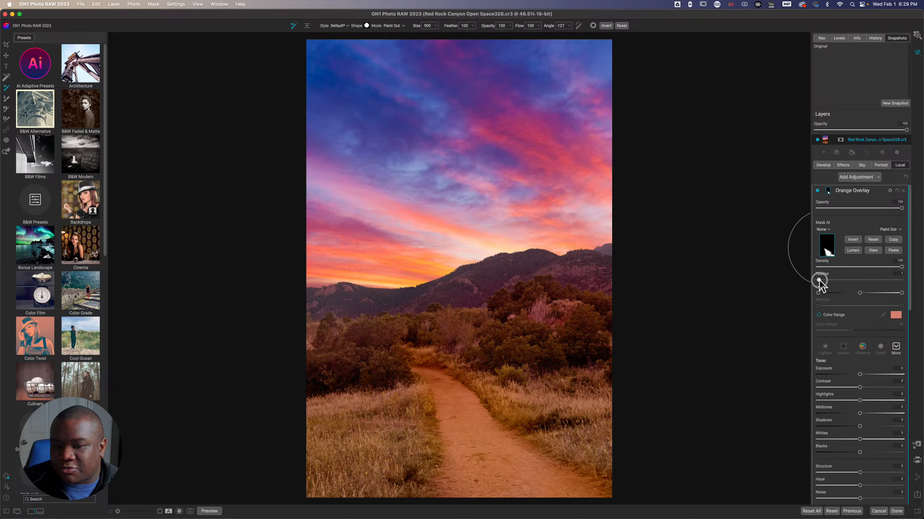
{"action": "left_click_drag", "start_coordinate": [819, 280], "coordinate": [880, 283]}
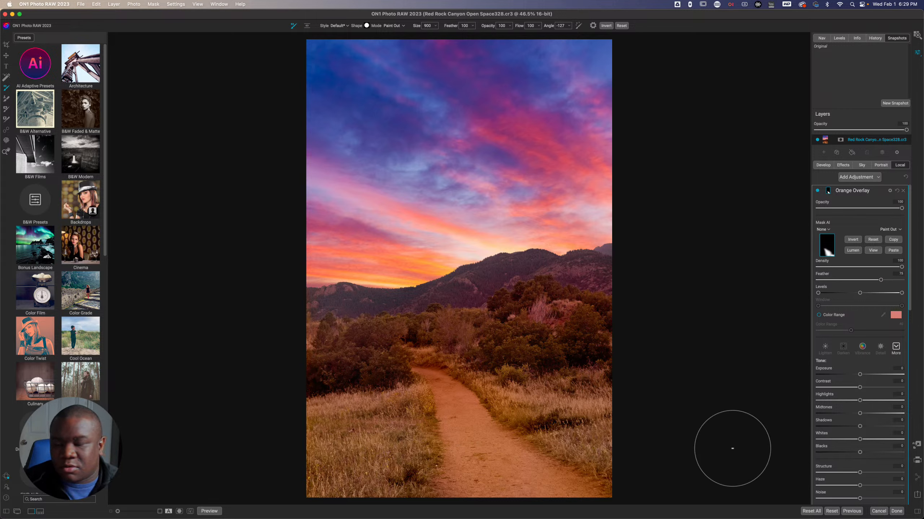
{"action": "left_click", "coordinate": [817, 190]}
{"action": "left_click", "coordinate": [817, 191]}
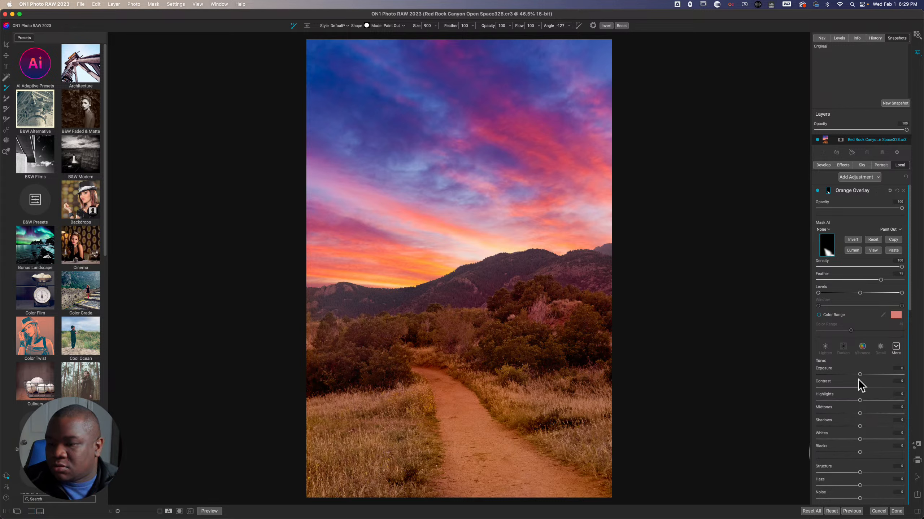
- Set the Orange Overlay's exposure to about -0.55, vibrance to about 30 and temperature to about 13
{"action": "left_click_drag", "start_coordinate": [860, 375], "coordinate": [855, 375]}
{"action": "scroll", "coordinate": [889, 348], "scroll_direction": "down", "scroll_amount": 1}
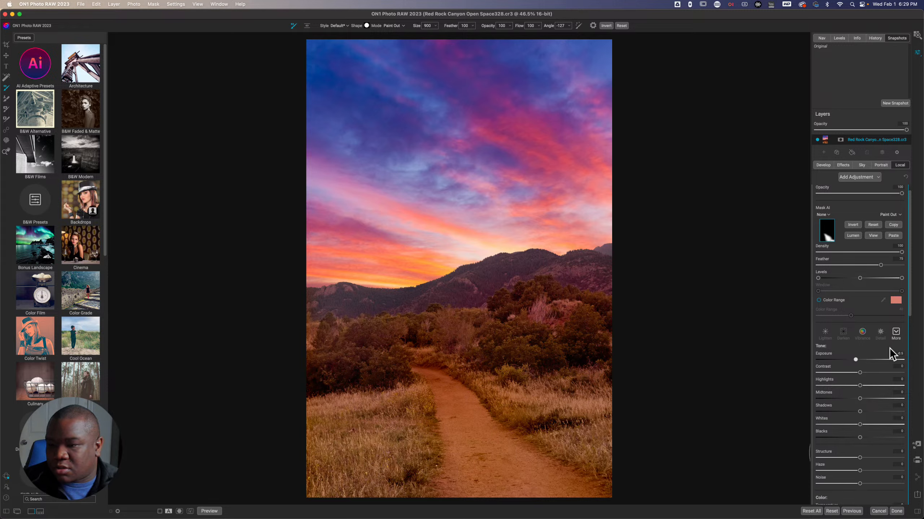
{"action": "scroll", "coordinate": [879, 476], "scroll_direction": "down", "scroll_amount": 3}
{"action": "left_click_drag", "start_coordinate": [860, 473], "coordinate": [872, 473]}
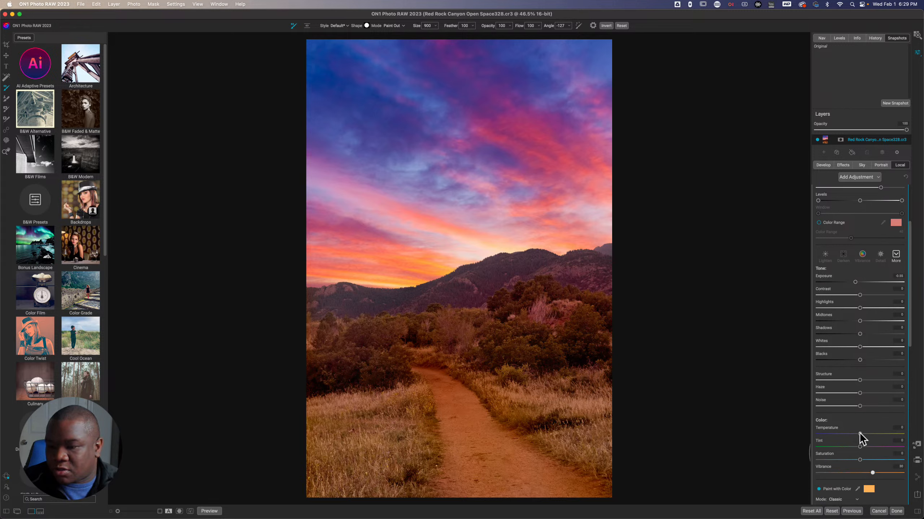
{"action": "left_click_drag", "start_coordinate": [860, 434], "coordinate": [865, 435]}
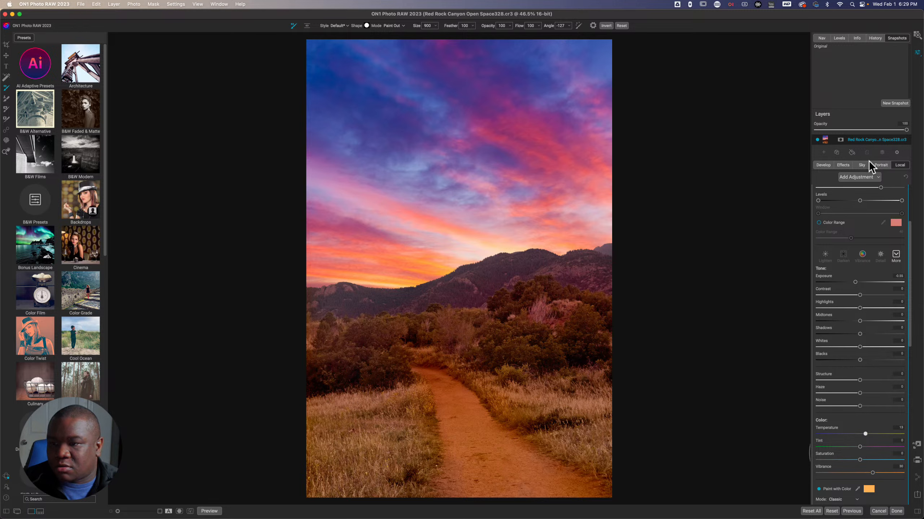
- Lower the Orange Overlay's opacity to about 56 and compare the photo with the original
{"action": "left_click", "coordinate": [909, 249]}
{"action": "left_click_drag", "start_coordinate": [911, 250], "coordinate": [865, 215]}
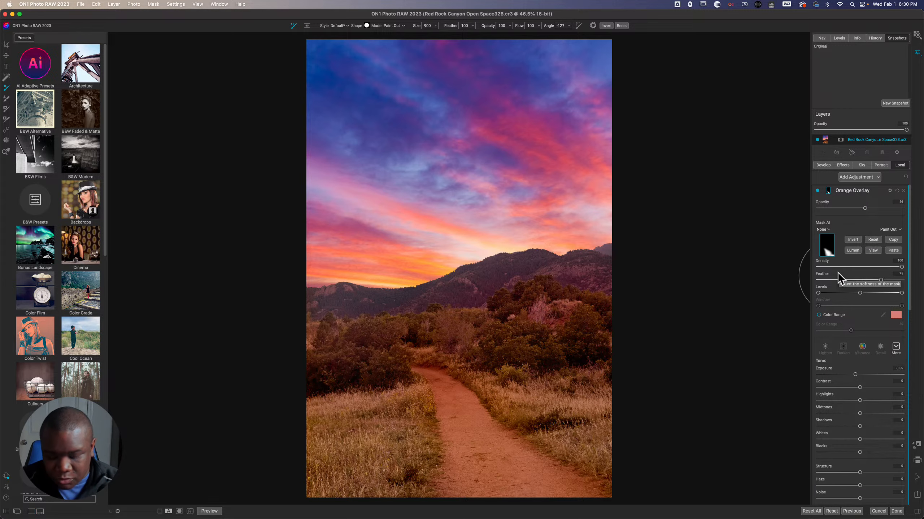
{"action": "key", "text": "backslash"}
{"action": "key", "text": "backslash"}
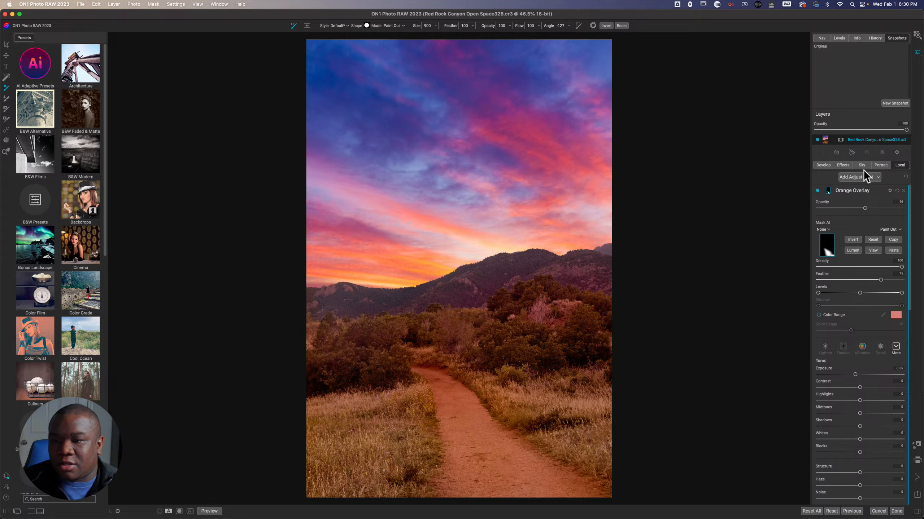
- Add a Photo Filter effect and set its color to a pink sampled from the sunset clouds
{"action": "left_click", "coordinate": [842, 165]}
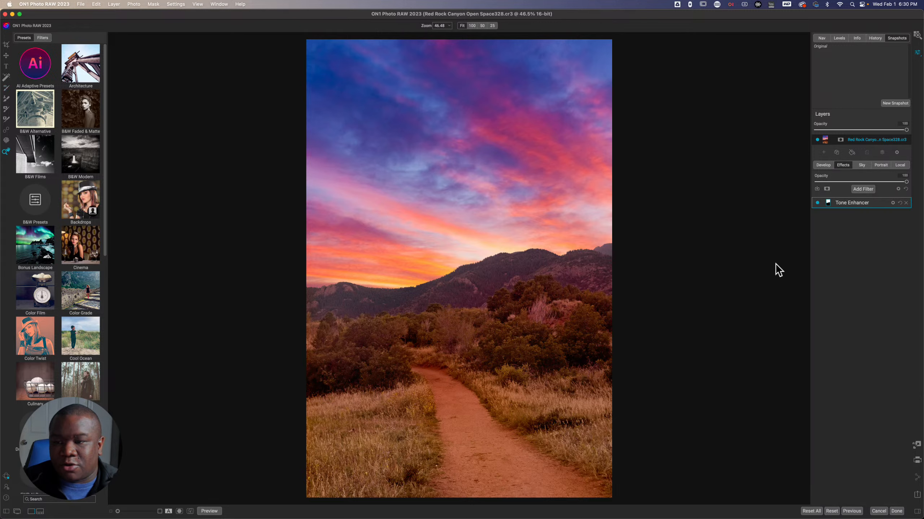
{"action": "left_click", "coordinate": [862, 189]}
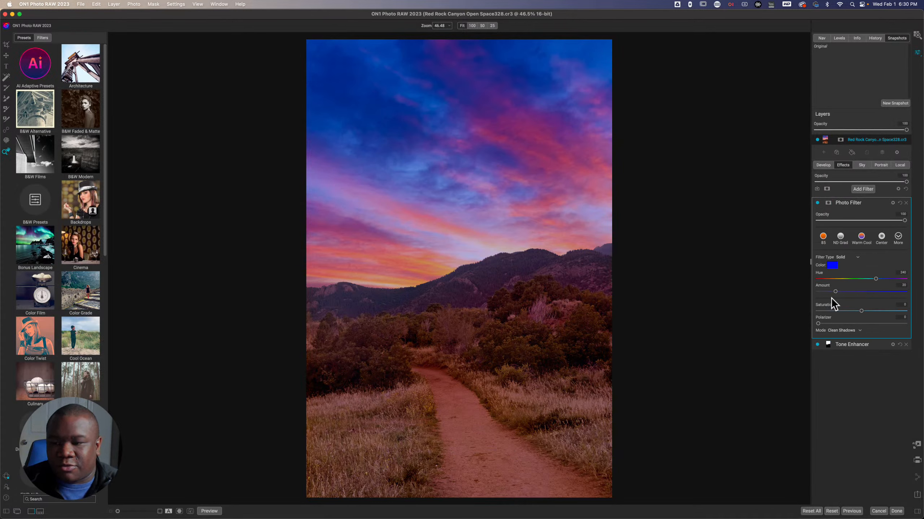
{"action": "left_click", "coordinate": [832, 266]}
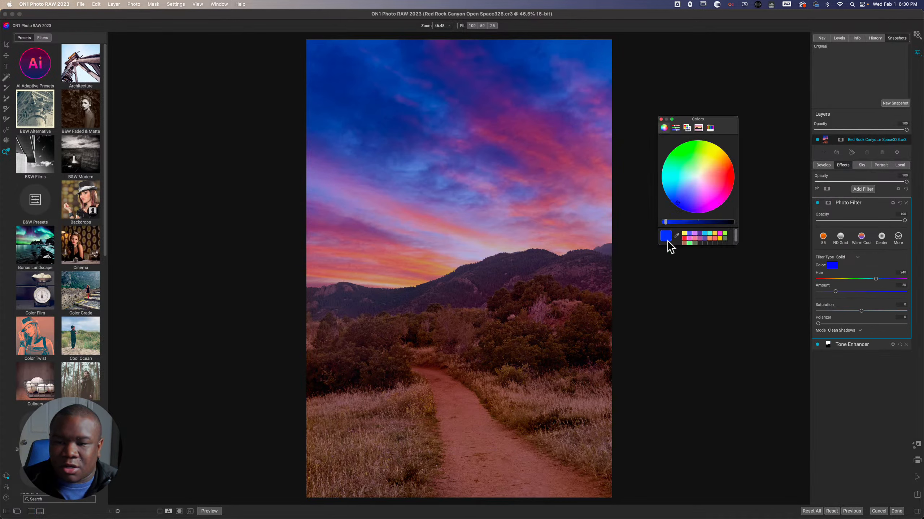
{"action": "left_click", "coordinate": [677, 236]}
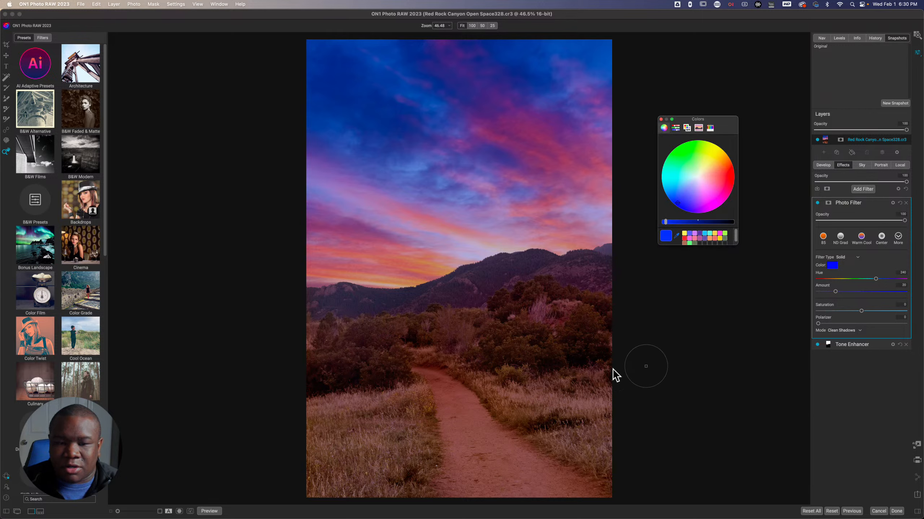
{"action": "left_click", "coordinate": [391, 243]}
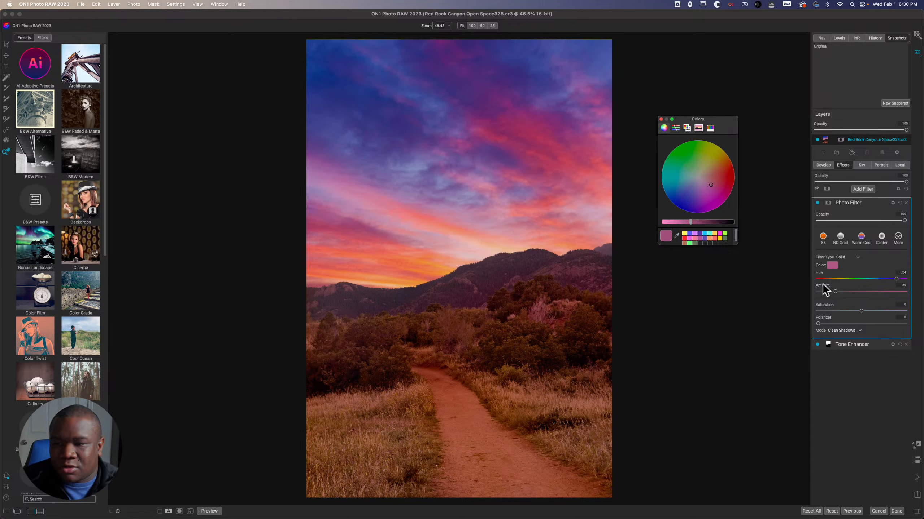
- Compare the Photo Filter off and on, then set its amount to about 32 and close the color picker
{"action": "left_click", "coordinate": [817, 203]}
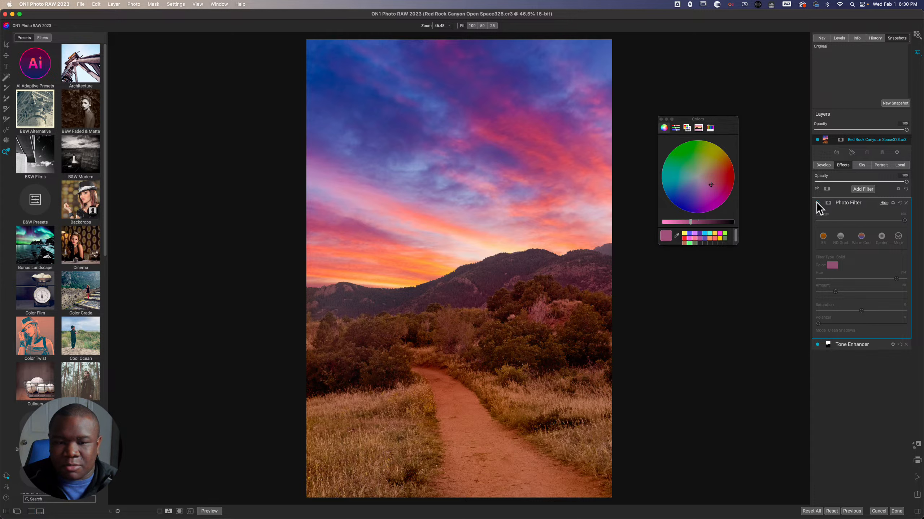
{"action": "left_click", "coordinate": [817, 203]}
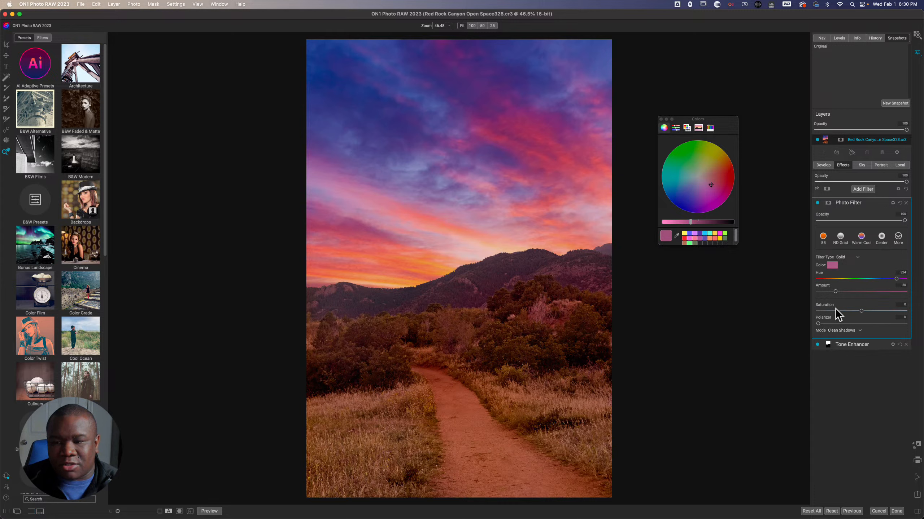
{"action": "left_click_drag", "start_coordinate": [834, 292], "coordinate": [845, 293]}
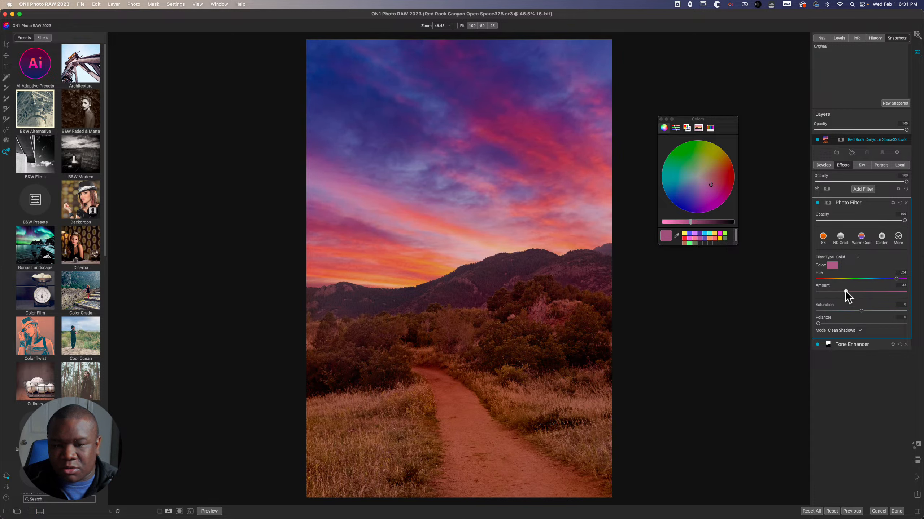
{"action": "left_click", "coordinate": [661, 120]}
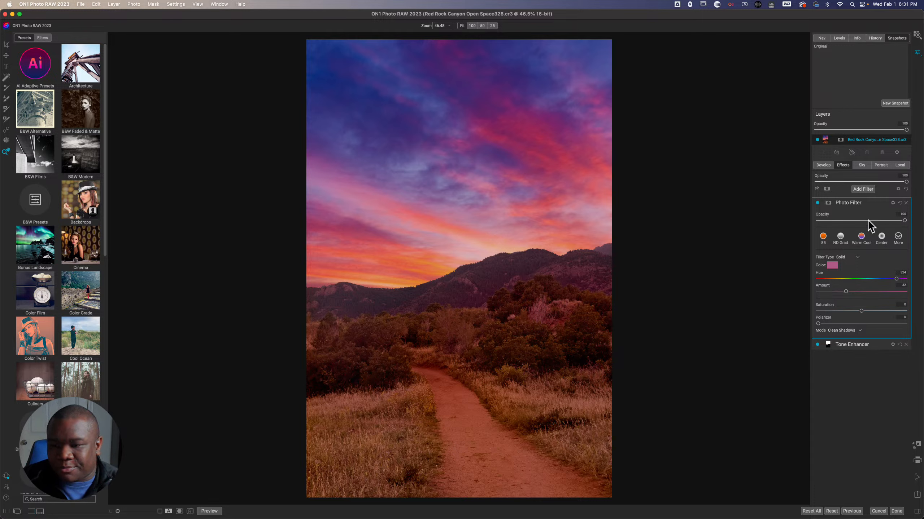
{"action": "left_click", "coordinate": [860, 202]}
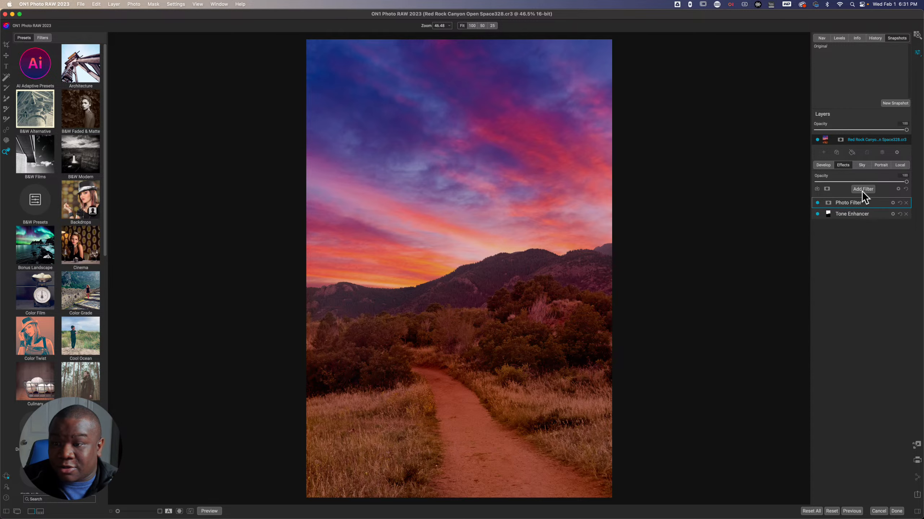
- Add a second Tone Enhancer with exposure about 0.3, contrast and shadows about 5, and blacks about -8
{"action": "left_click", "coordinate": [862, 189]}
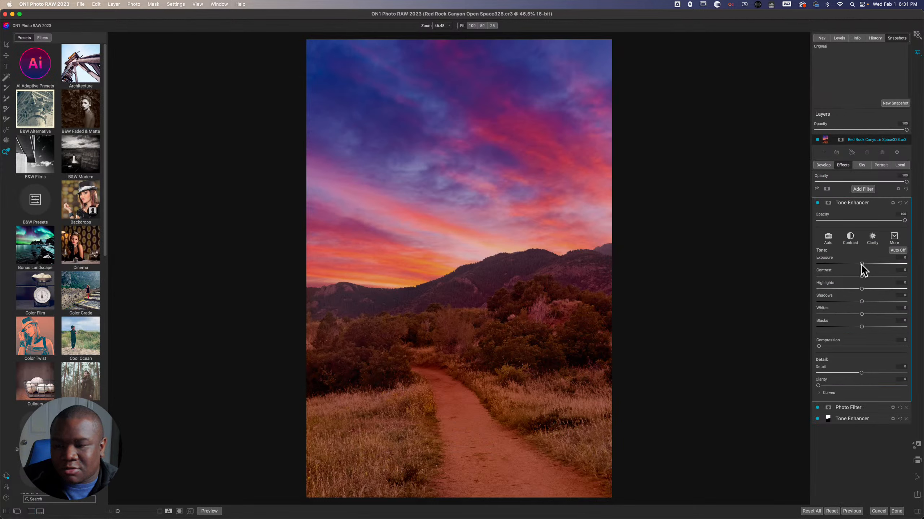
{"action": "left_click_drag", "start_coordinate": [861, 264], "coordinate": [862, 266]}
{"action": "left_click_drag", "start_coordinate": [861, 303], "coordinate": [866, 276]}
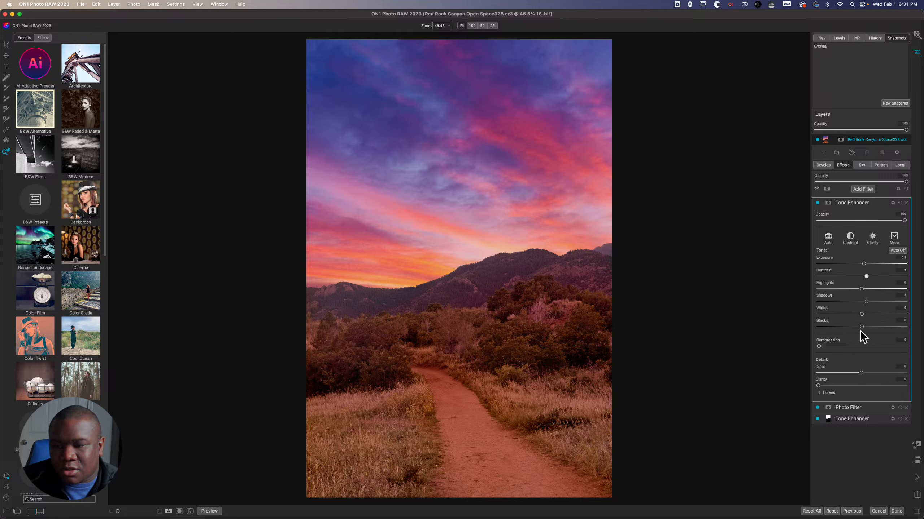
{"action": "left_click_drag", "start_coordinate": [861, 327], "coordinate": [854, 327]}
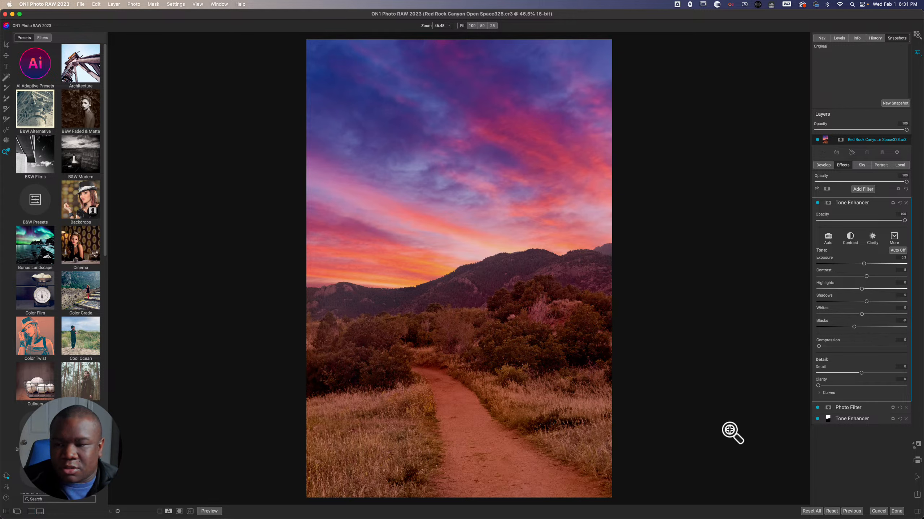
{"action": "left_click", "coordinate": [849, 202]}
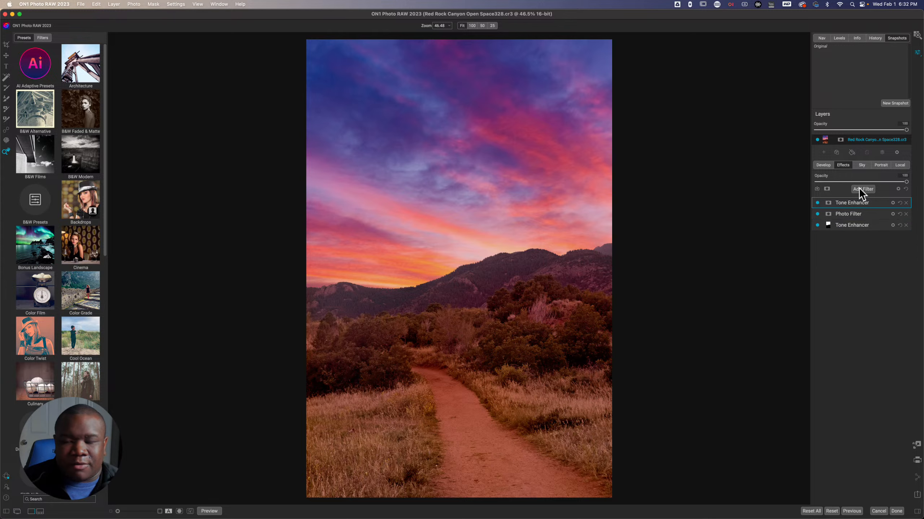
{"action": "left_click", "coordinate": [862, 189]}
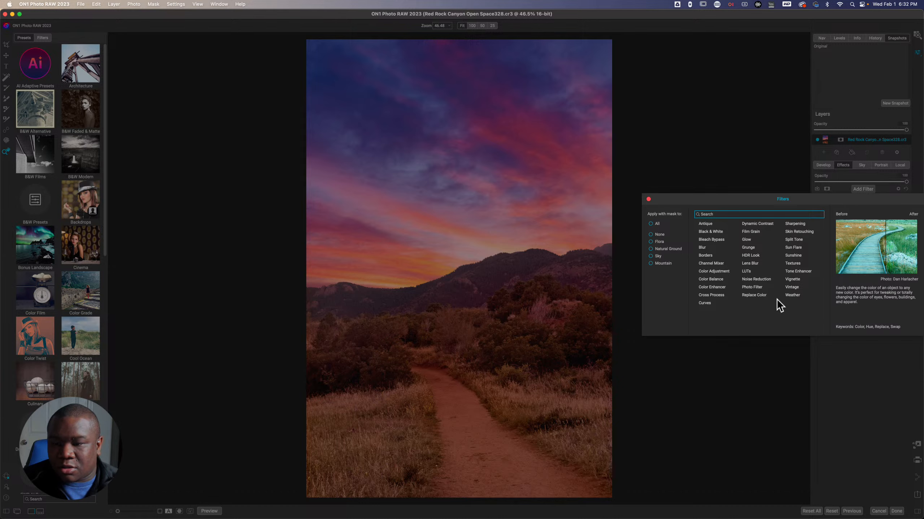
{"action": "left_click", "coordinate": [648, 200]}
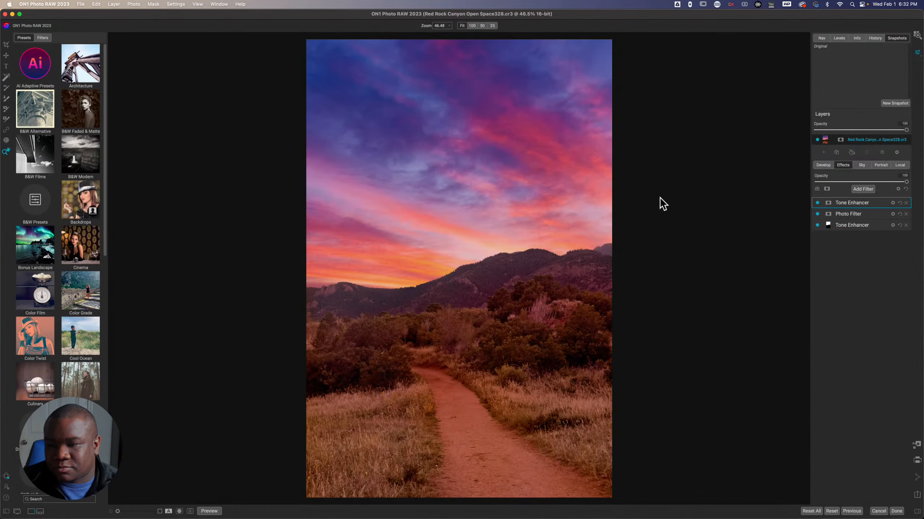
- Show the local adjustments and preview the reference image Sunset at the Rocks_0000.jpg for comparison
{"action": "left_click", "coordinate": [899, 166]}
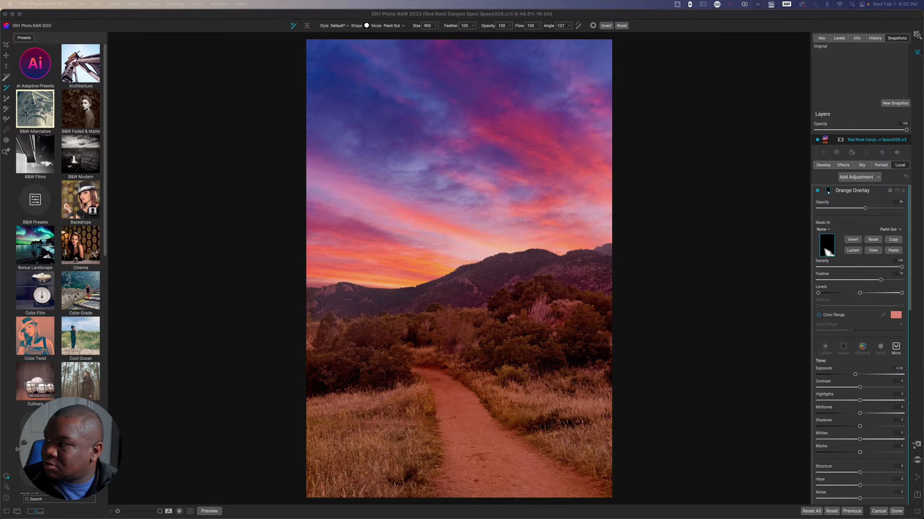
{"action": "key", "text": "space"}
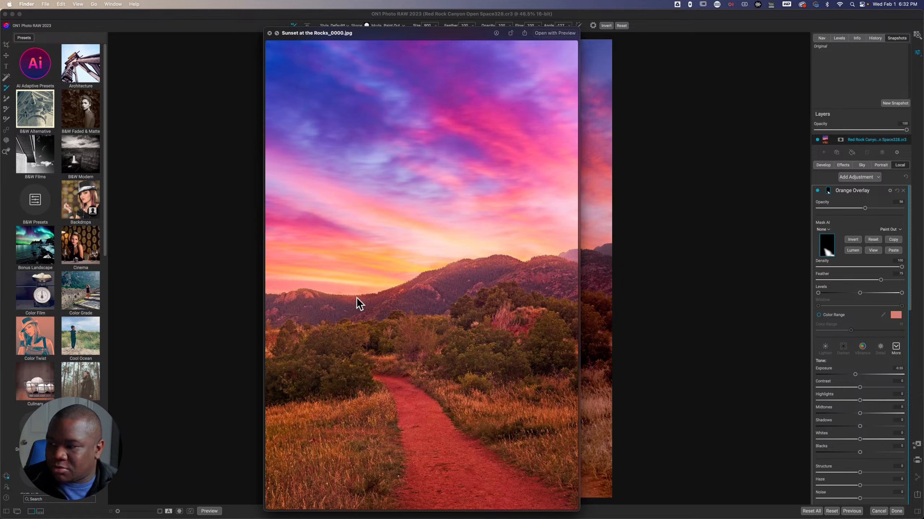
{"action": "left_click", "coordinate": [270, 33]}
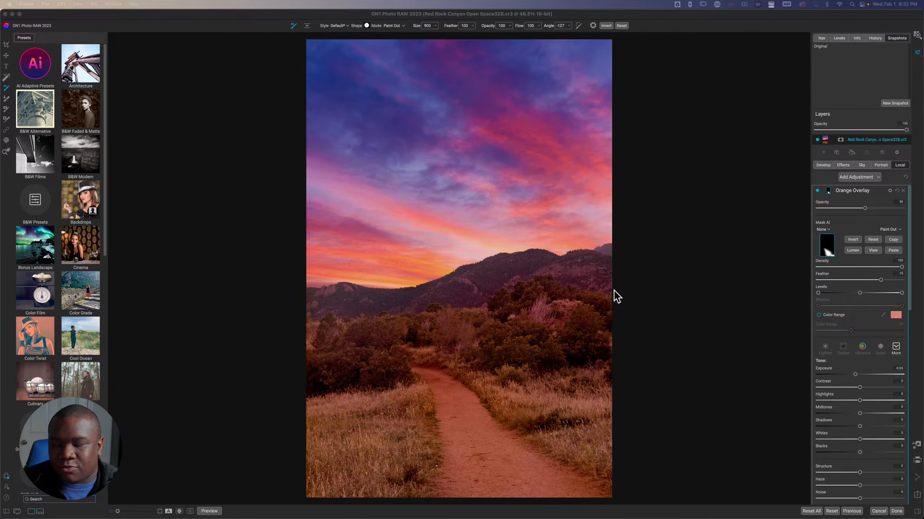
- Add a new local adjustment, reset its exposure to 0 and enable Paint with Color using a light orange
{"action": "left_click", "coordinate": [855, 178]}
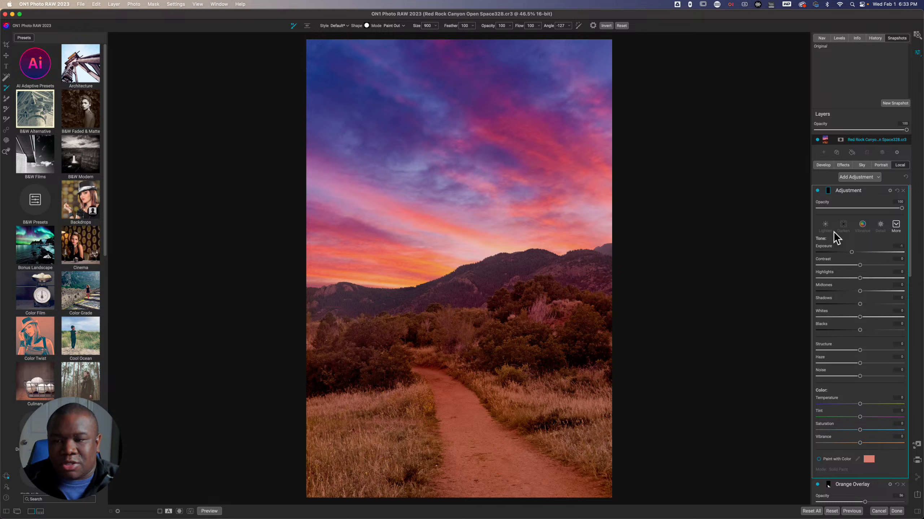
{"action": "double_click", "coordinate": [821, 249]}
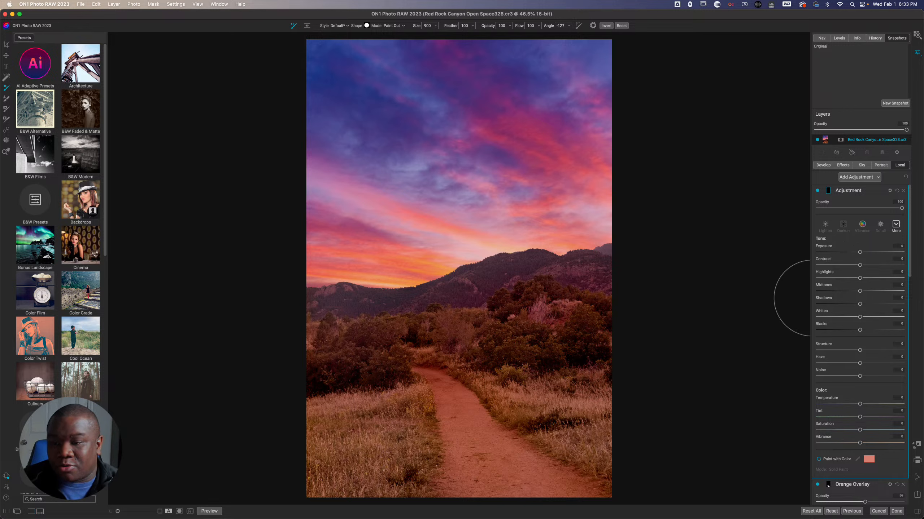
{"action": "left_click", "coordinate": [819, 460]}
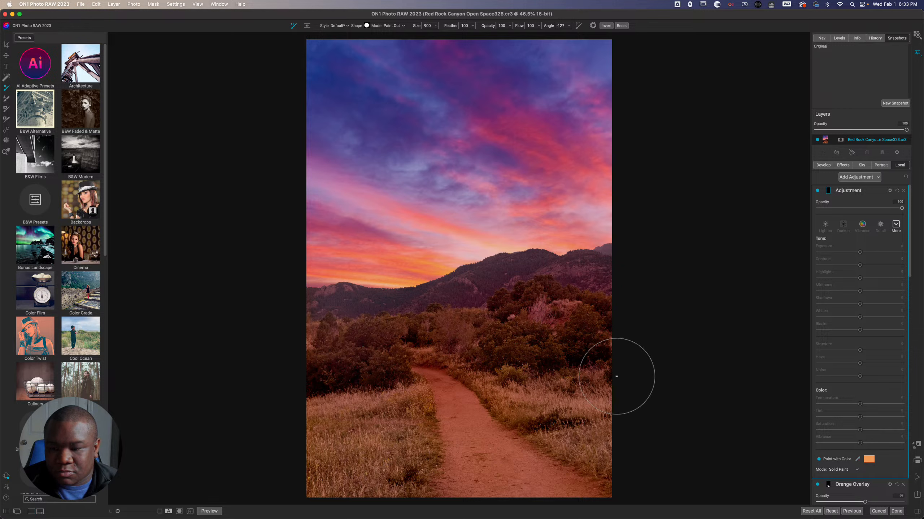
- Outline a closed four-sided Line Mask shape across the full photo width, covering the mountains and the lower sky
{"action": "key", "text": "shift+b"}
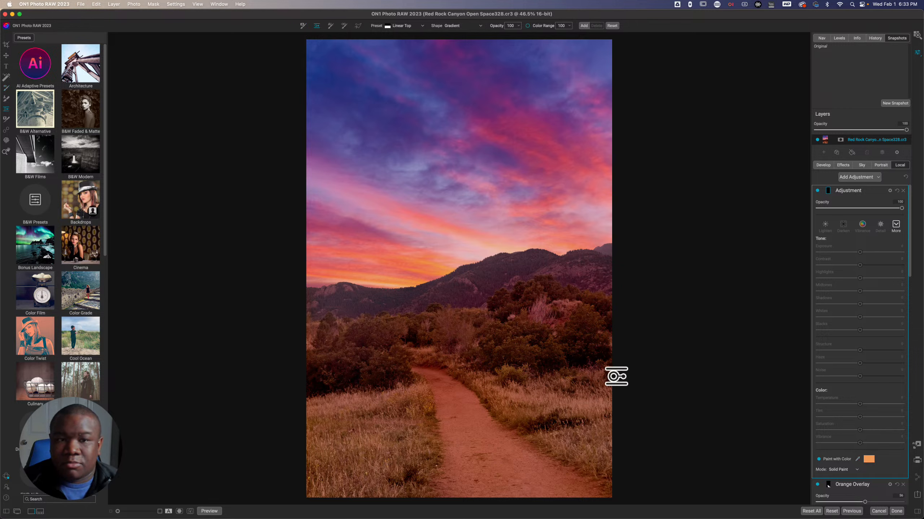
{"action": "left_click", "coordinate": [358, 24]}
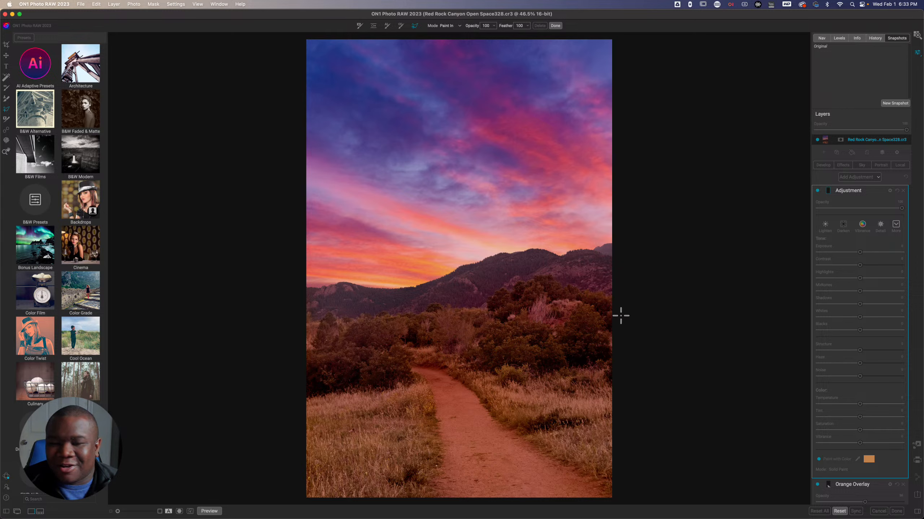
{"action": "left_click_drag", "start_coordinate": [620, 251], "coordinate": [620, 249]}
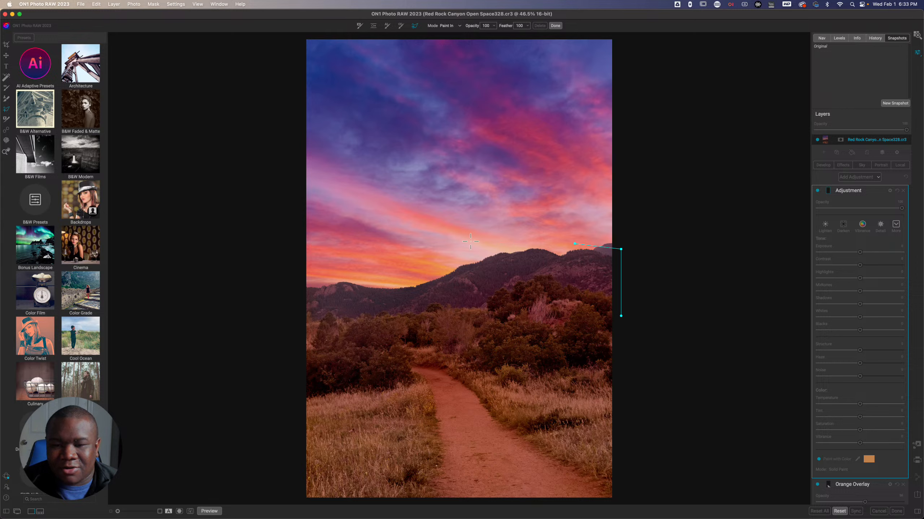
{"action": "left_click", "coordinate": [328, 225]}
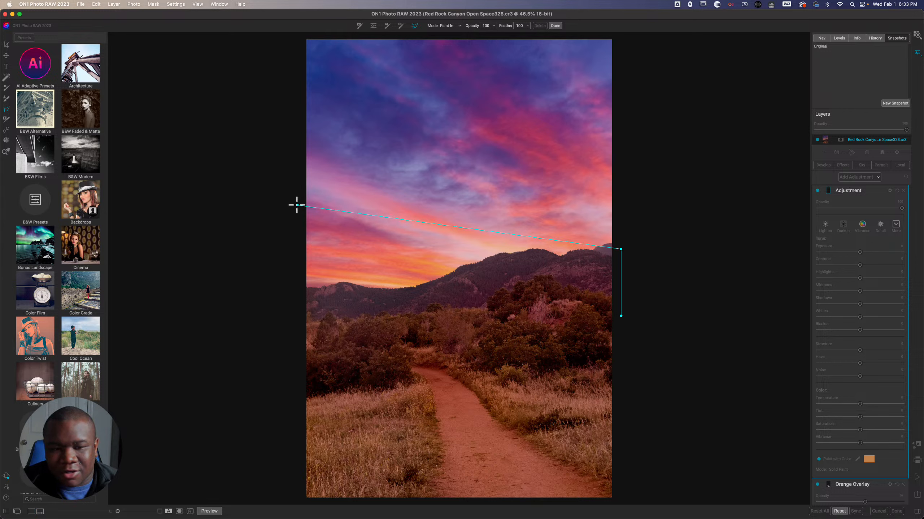
{"action": "left_click", "coordinate": [297, 205]}
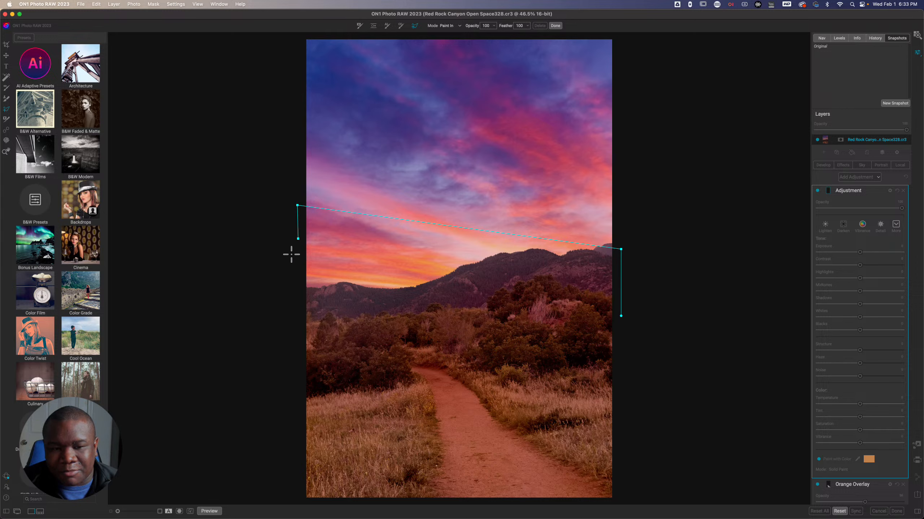
{"action": "left_click", "coordinate": [293, 296]}
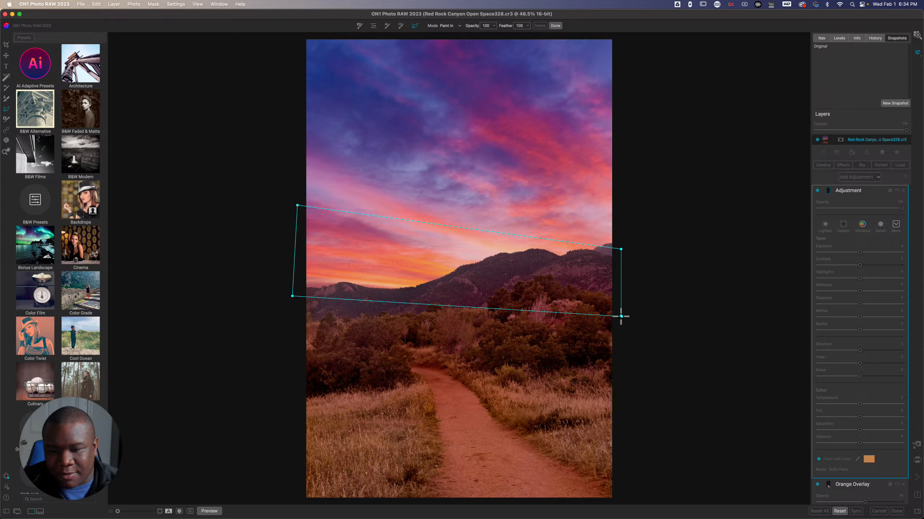
{"action": "left_click", "coordinate": [620, 316]}
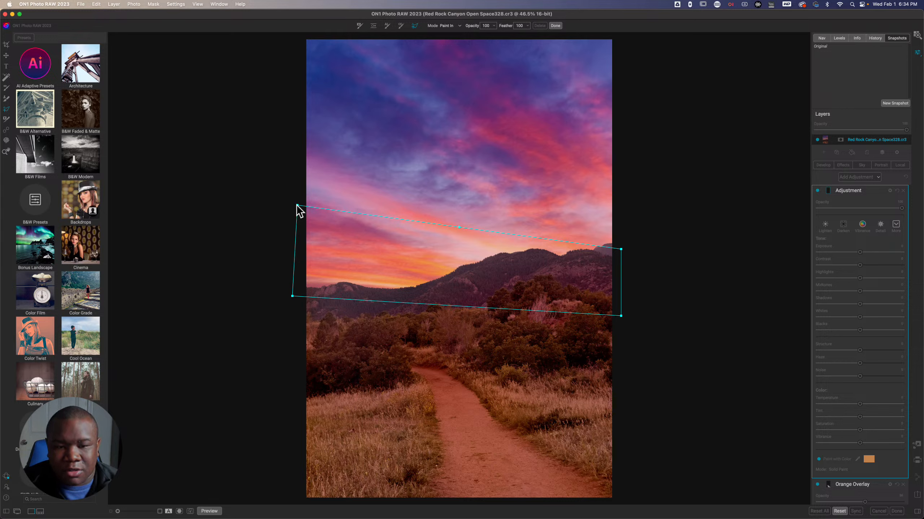
- Adjust the mask shape's corners around the mountain band, then fill its inside with the orange at feather 100 and finish the mask
{"action": "left_click_drag", "start_coordinate": [298, 206], "coordinate": [294, 188]}
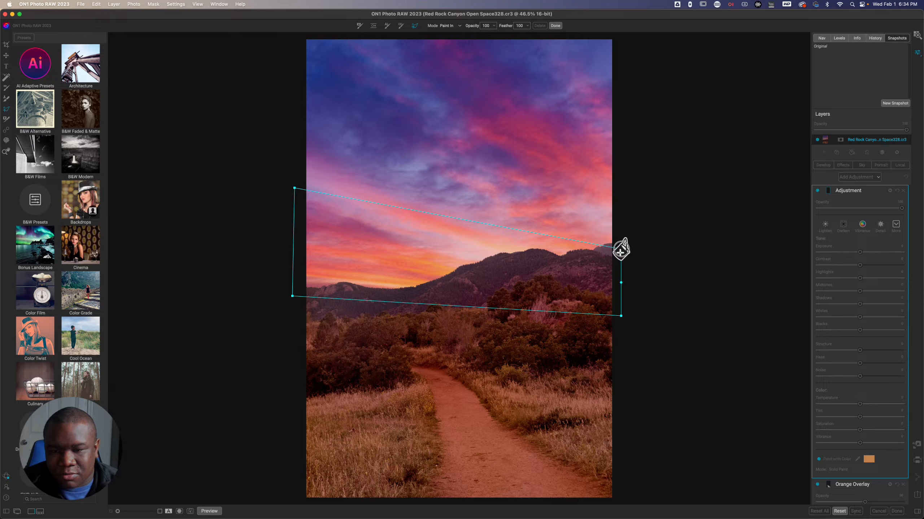
{"action": "left_click_drag", "start_coordinate": [620, 250], "coordinate": [619, 261]}
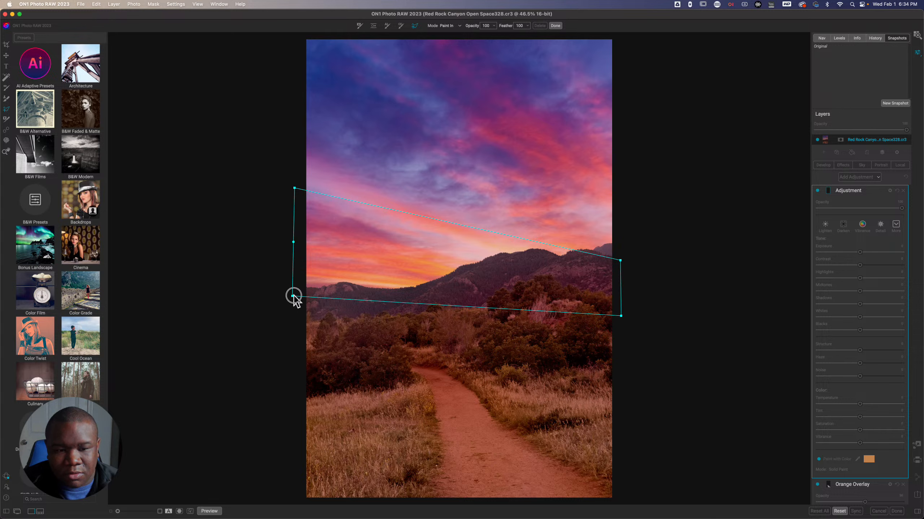
{"action": "left_click_drag", "start_coordinate": [292, 296], "coordinate": [299, 295]}
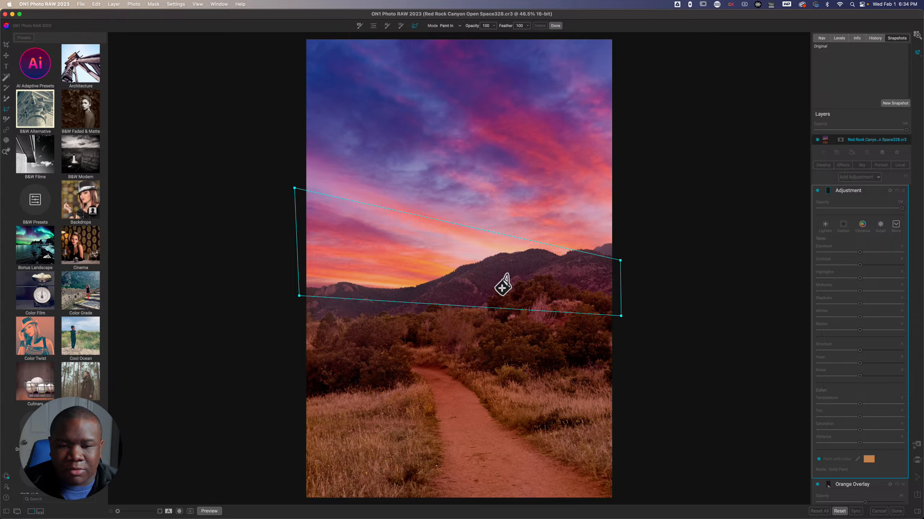
{"action": "left_click", "coordinate": [451, 259]}
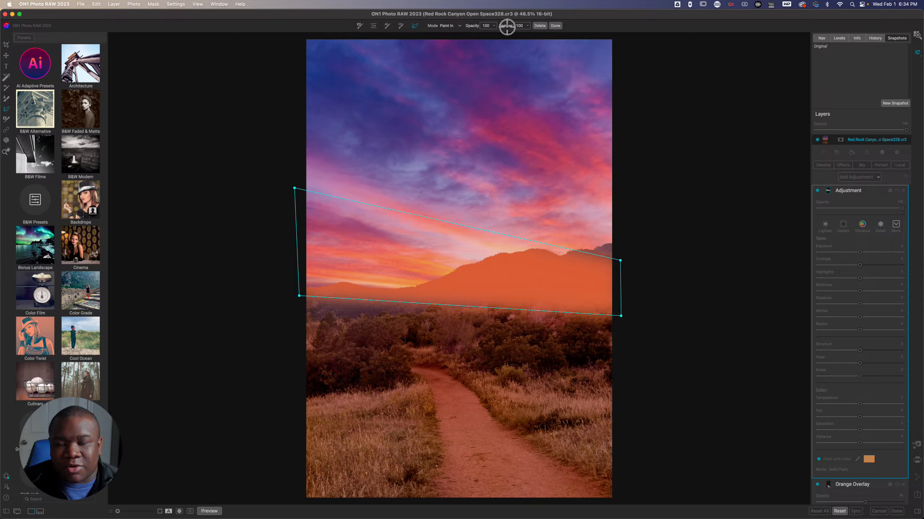
{"action": "left_click_drag", "start_coordinate": [507, 26], "coordinate": [667, 37]}
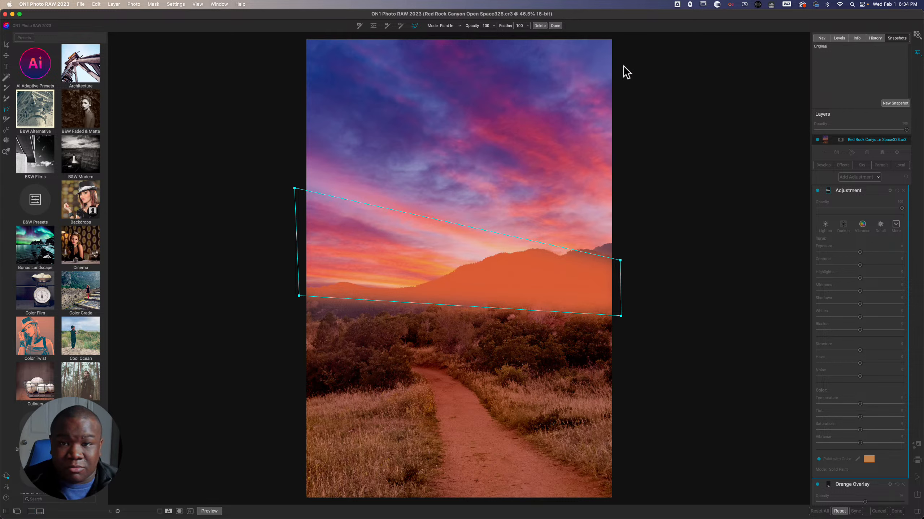
{"action": "left_click", "coordinate": [555, 26]}
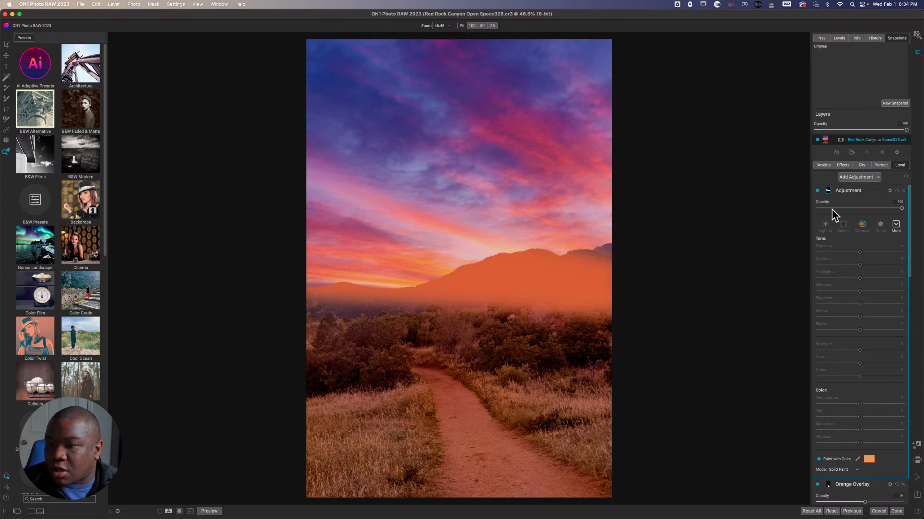
- Change the new orange adjustment's blending mode to Lighten
{"action": "left_click", "coordinate": [829, 191]}
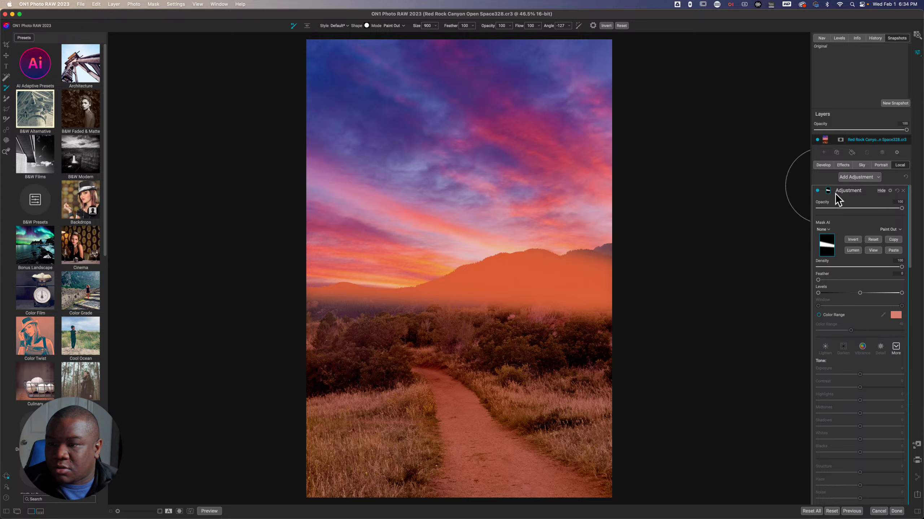
{"action": "left_click", "coordinate": [890, 190]}
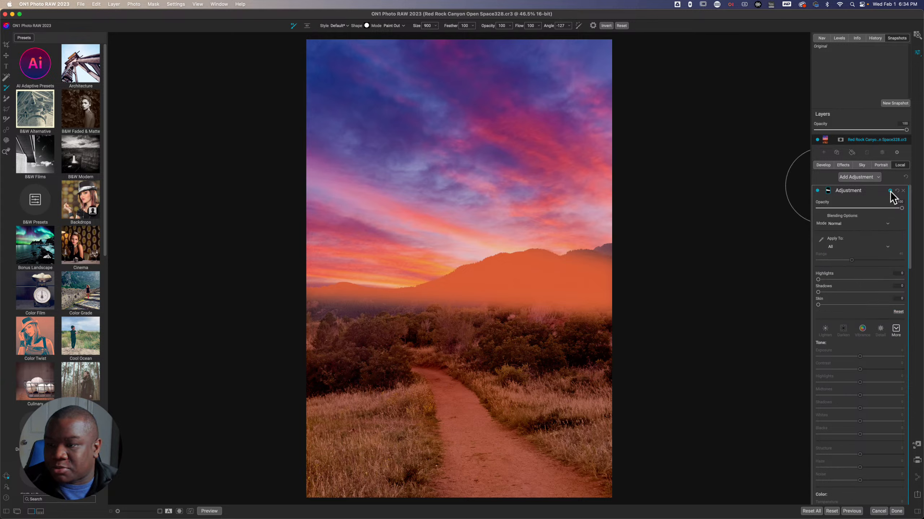
{"action": "left_click", "coordinate": [850, 224]}
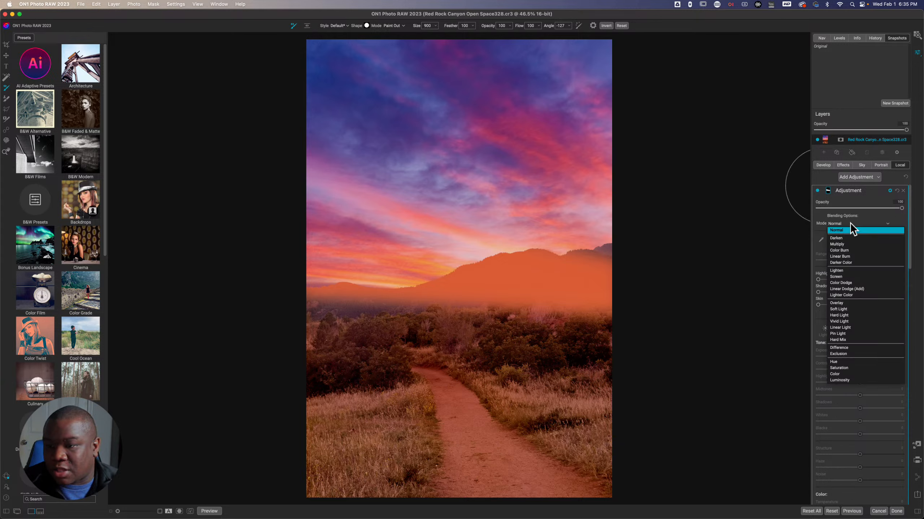
{"action": "left_click", "coordinate": [840, 271]}
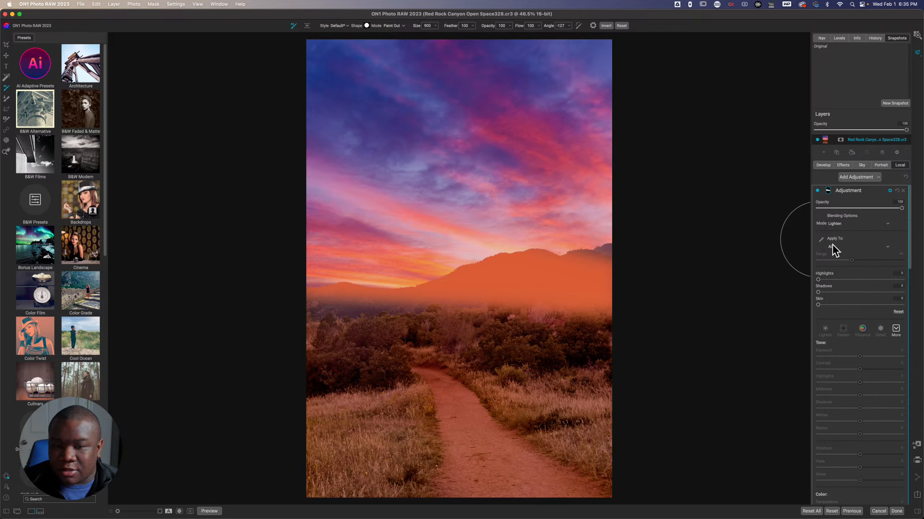
- Switch the Paint with Color mode to Classic and toggle the adjustment off and on to compare its effect
{"action": "scroll", "coordinate": [837, 291], "scroll_direction": "down", "scroll_amount": 5}
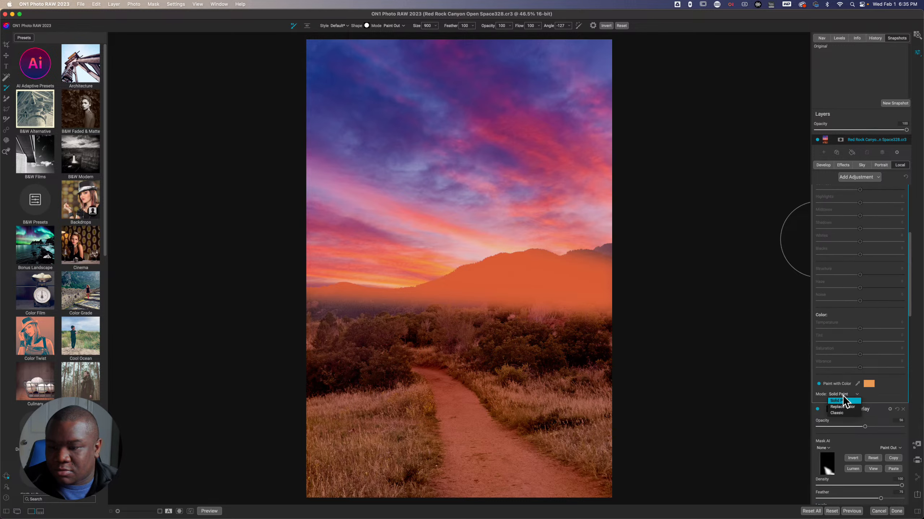
{"action": "left_click", "coordinate": [843, 396]}
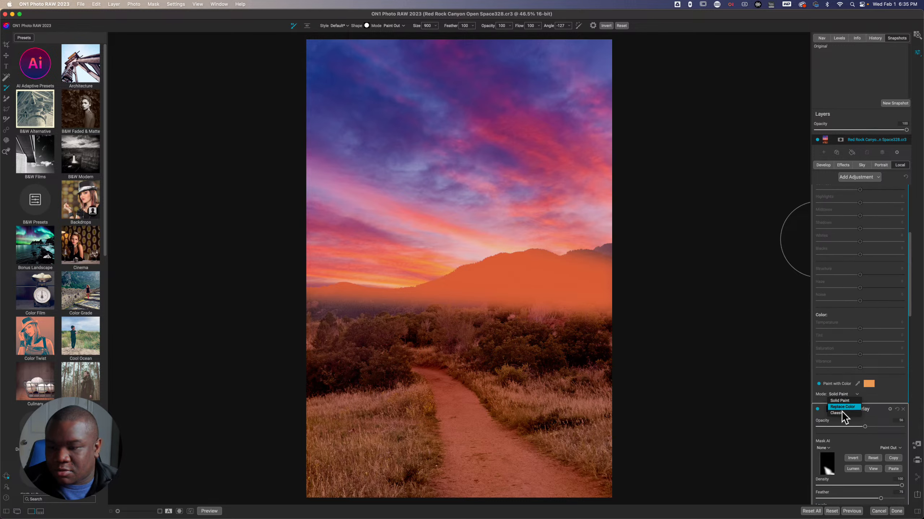
{"action": "left_click", "coordinate": [841, 412]}
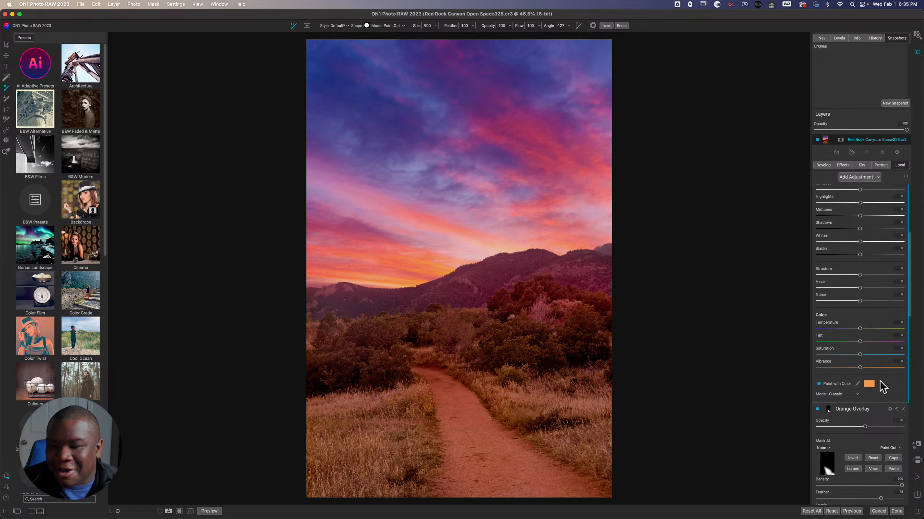
{"action": "scroll", "coordinate": [878, 373], "scroll_direction": "up", "scroll_amount": 5}
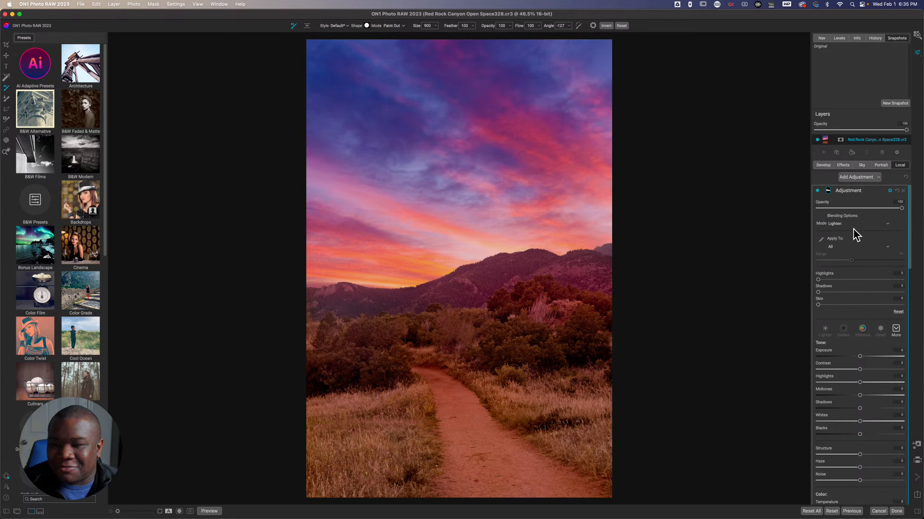
{"action": "left_click", "coordinate": [818, 191]}
{"action": "left_click", "coordinate": [817, 190]}
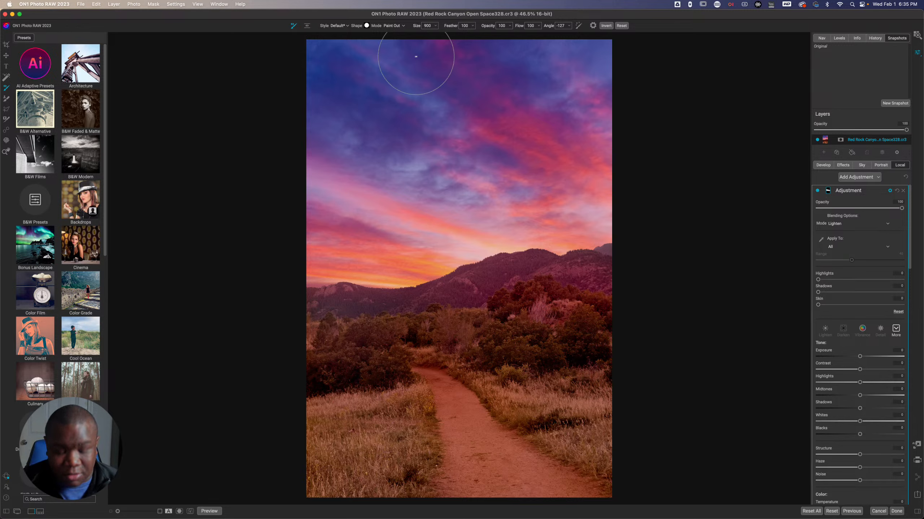
- Reopen the Line Mask shape, raise its upper corner beside the mountain peaks slightly, and finish the mask
{"action": "key", "text": "m"}
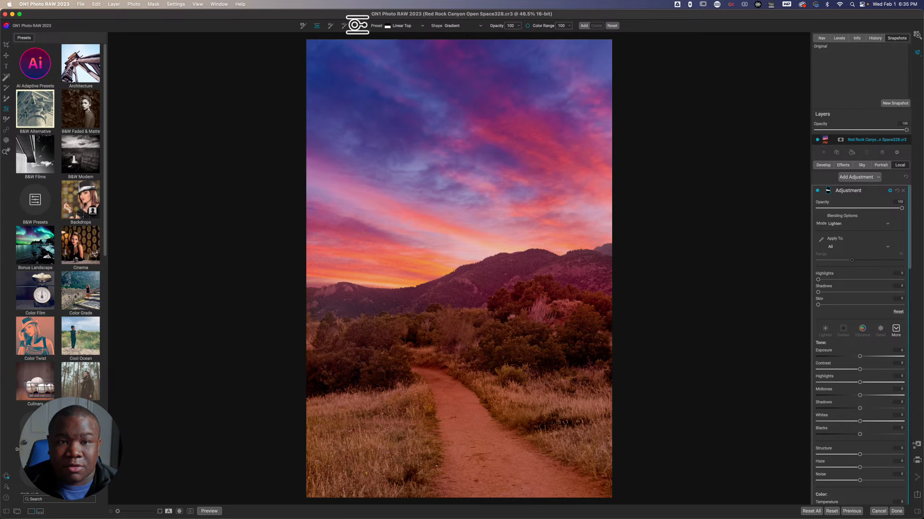
{"action": "left_click", "coordinate": [461, 208]}
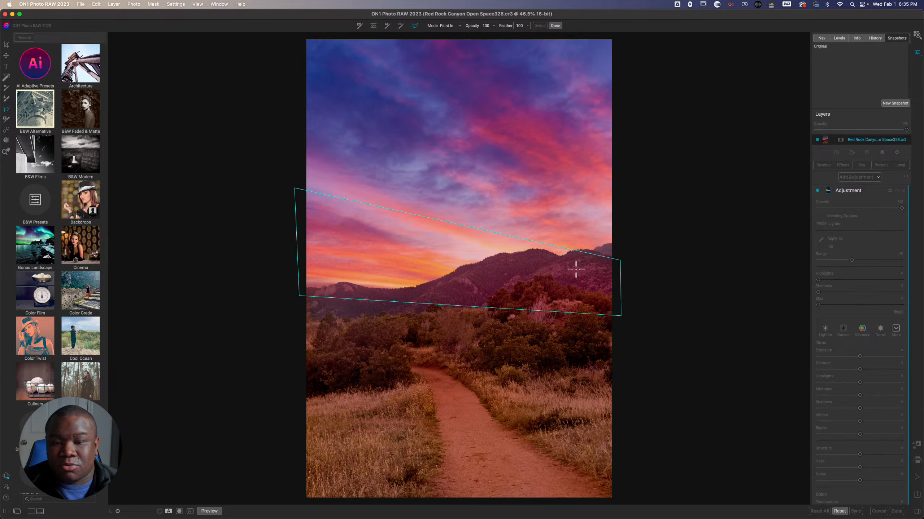
{"action": "left_click", "coordinate": [620, 261]}
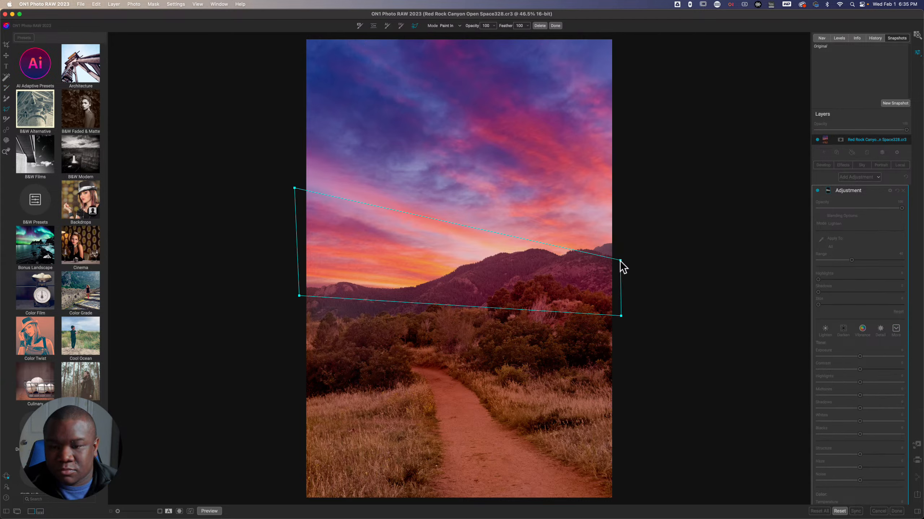
{"action": "left_click_drag", "start_coordinate": [621, 261], "coordinate": [622, 254]}
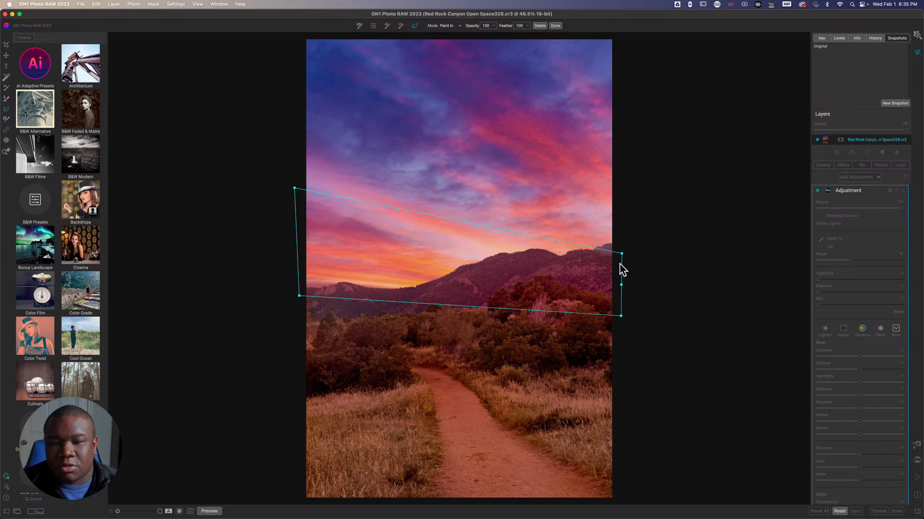
{"action": "left_click", "coordinate": [555, 25]}
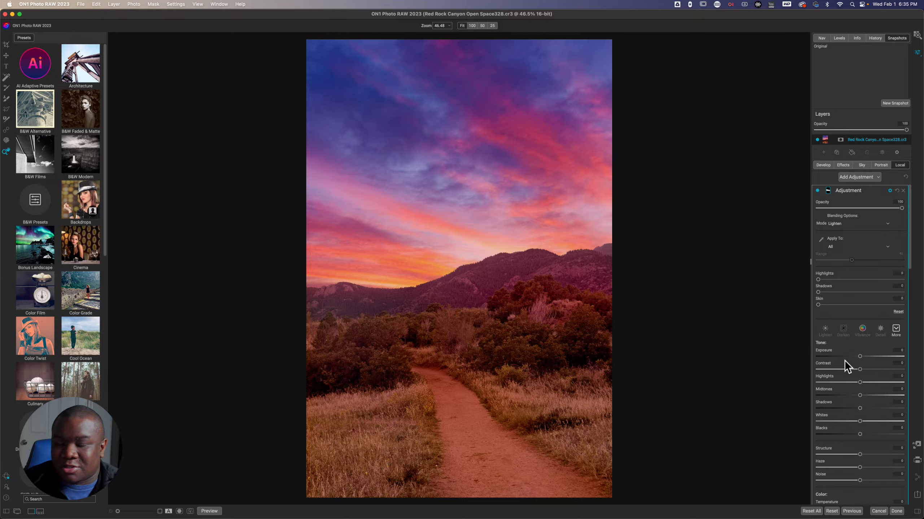
- Raise the masked adjustment's exposure to about 0.65 to brighten the mountain band
{"action": "left_click", "coordinate": [860, 357]}
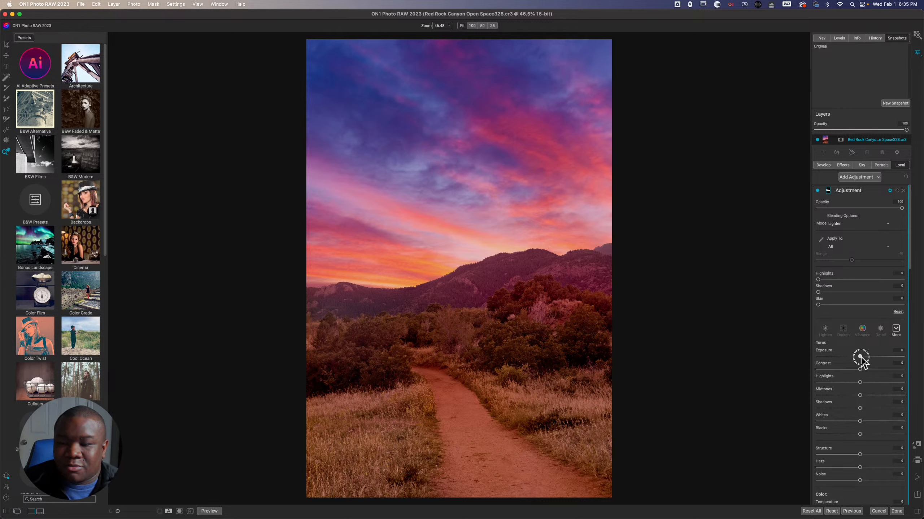
{"action": "scroll", "coordinate": [880, 359], "scroll_direction": "down", "scroll_amount": 1}
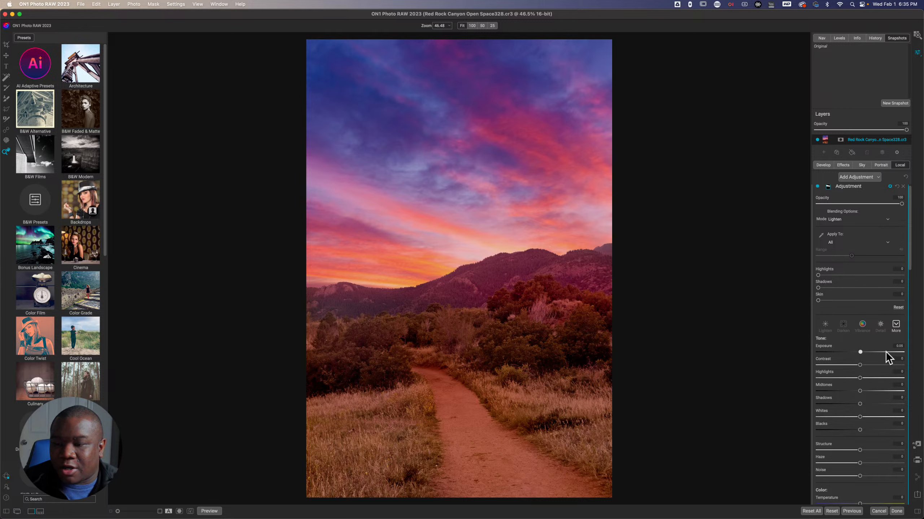
{"action": "scroll", "coordinate": [881, 343], "scroll_direction": "down", "scroll_amount": 1}
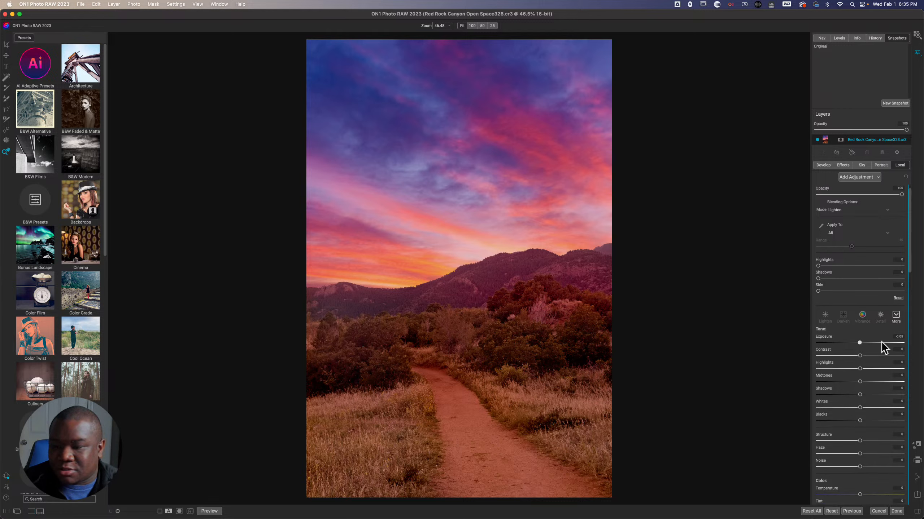
{"action": "scroll", "coordinate": [881, 341], "scroll_direction": "down", "scroll_amount": 2}
{"action": "left_click_drag", "start_coordinate": [909, 258], "coordinate": [913, 284]}
{"action": "left_click_drag", "start_coordinate": [856, 260], "coordinate": [864, 259]}
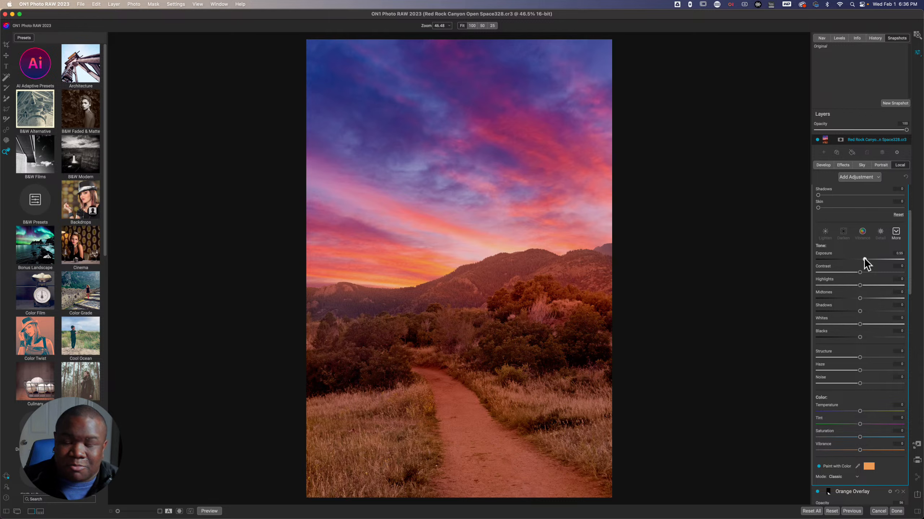
{"action": "left_click", "coordinate": [865, 260]}
{"action": "left_click_drag", "start_coordinate": [864, 259], "coordinate": [866, 260]}
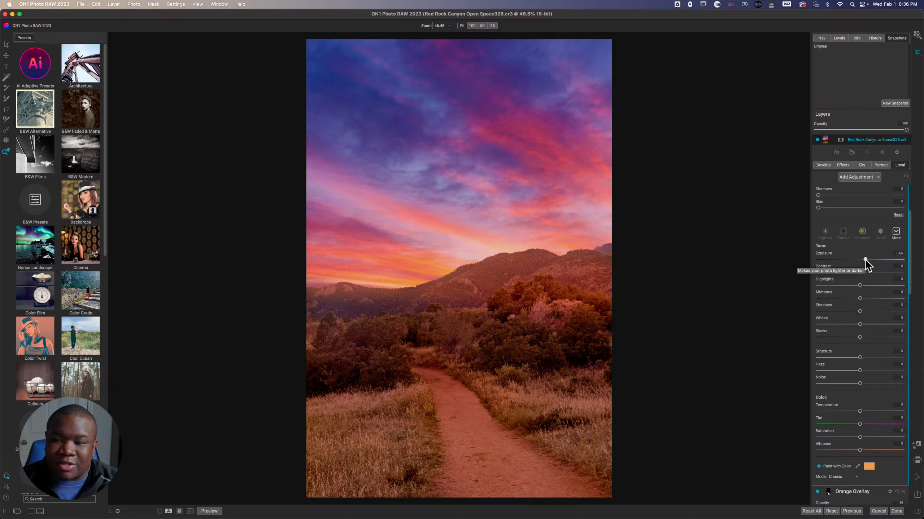
{"action": "left_click_drag", "start_coordinate": [865, 259], "coordinate": [866, 261]}
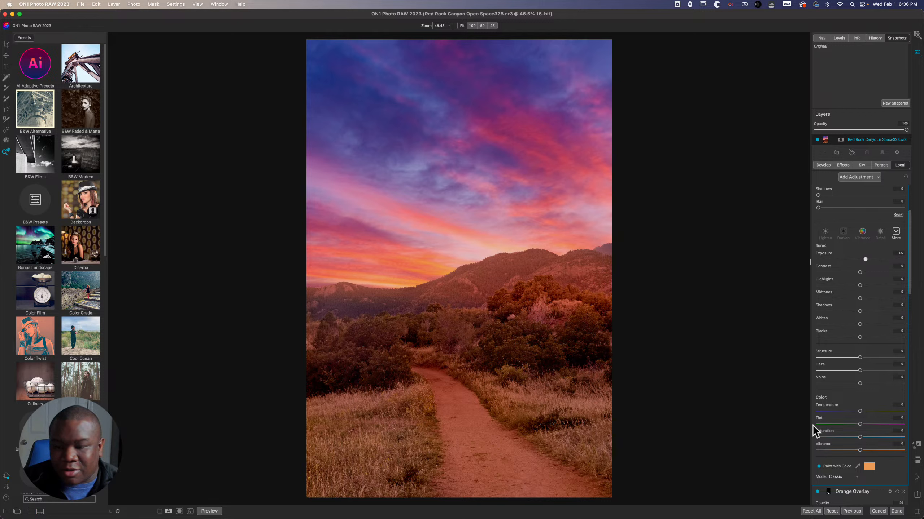
- Set the adjustment's vibrance to about 27 and raise the highlights protection in its blending options
{"action": "left_click_drag", "start_coordinate": [860, 450], "coordinate": [871, 451]}
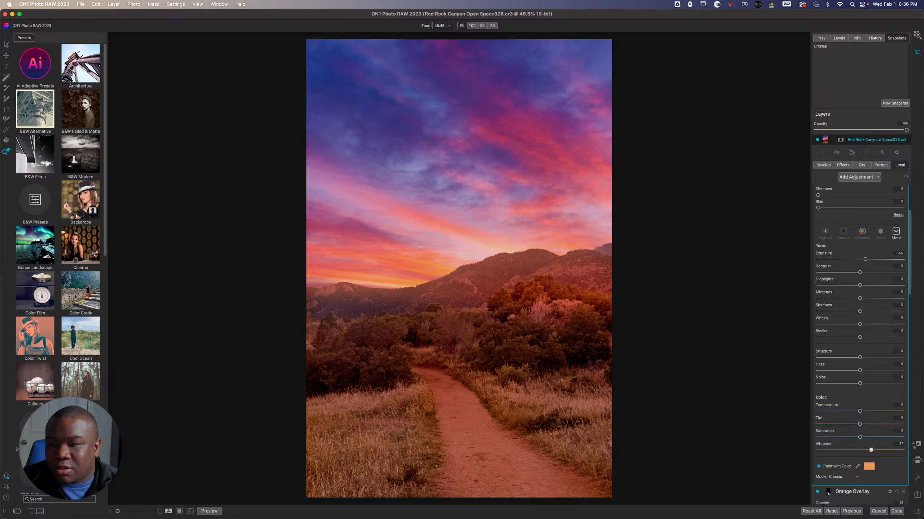
{"action": "left_click", "coordinate": [910, 234]}
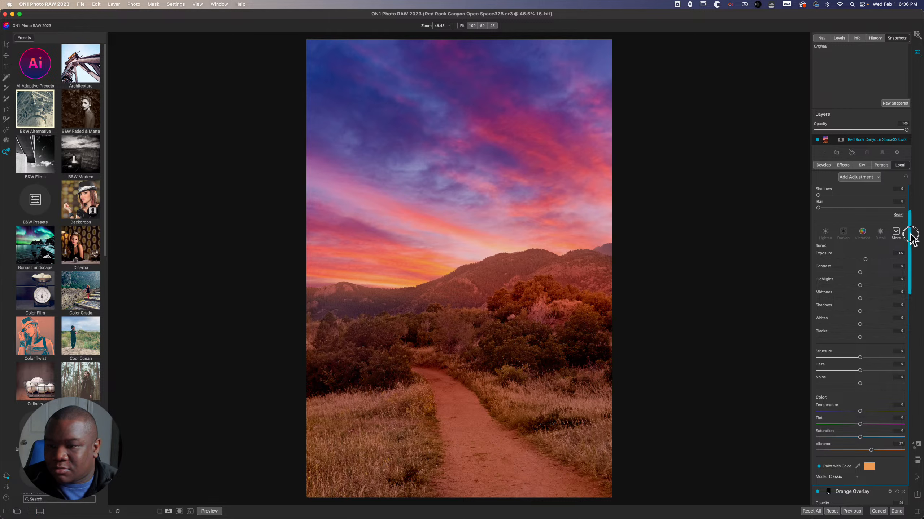
{"action": "left_click_drag", "start_coordinate": [910, 234], "coordinate": [909, 209]}
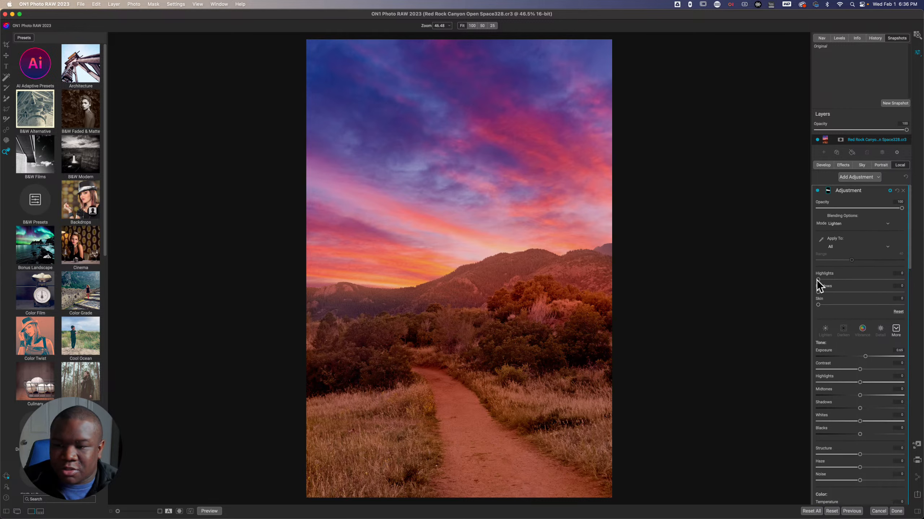
{"action": "left_click_drag", "start_coordinate": [818, 279], "coordinate": [841, 279]}
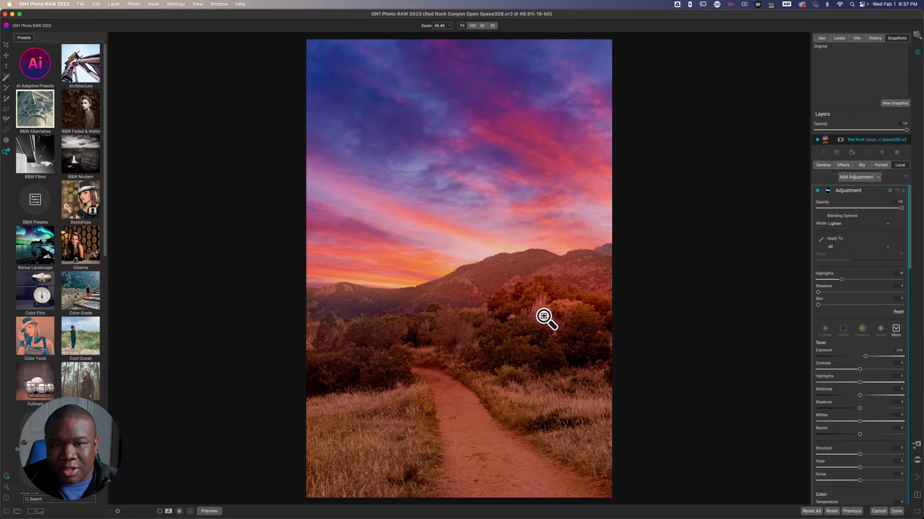
- Paint out the adjustment across the bushes below the mountains with a size 500 brush at 40 opacity
{"action": "key", "text": "b"}
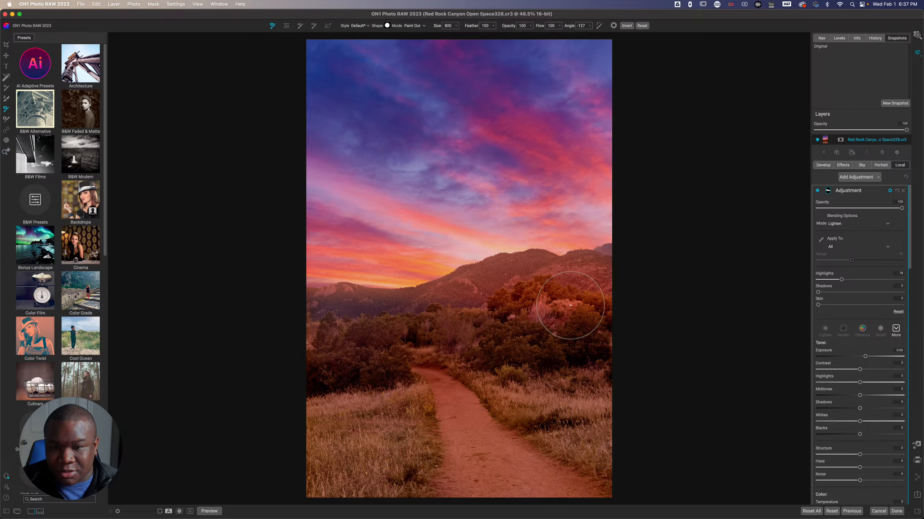
{"action": "key", "text": "bracketleft"}
{"action": "key", "text": "bracketleft"}
{"action": "key", "text": "bracketleft"}
{"action": "key", "text": "bracketleft"}
{"action": "key", "text": "bracketleft"}
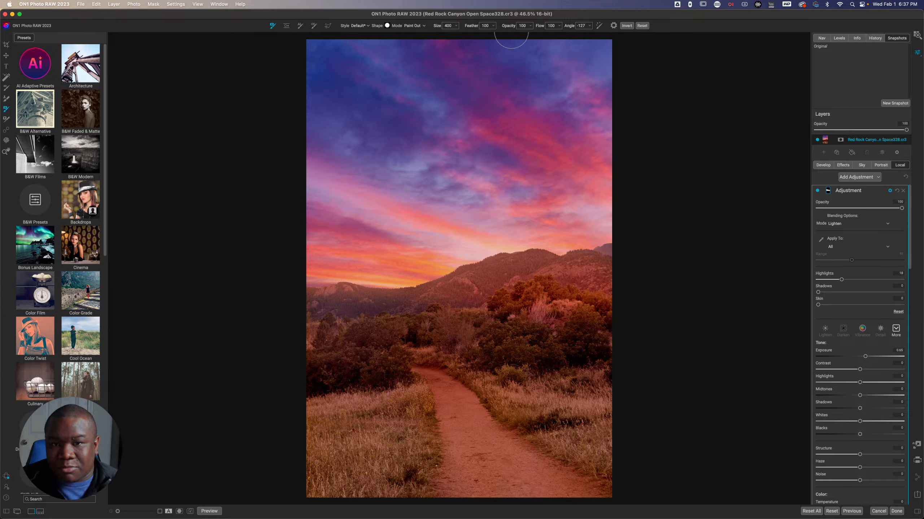
{"action": "left_click_drag", "start_coordinate": [515, 32], "coordinate": [482, 47]}
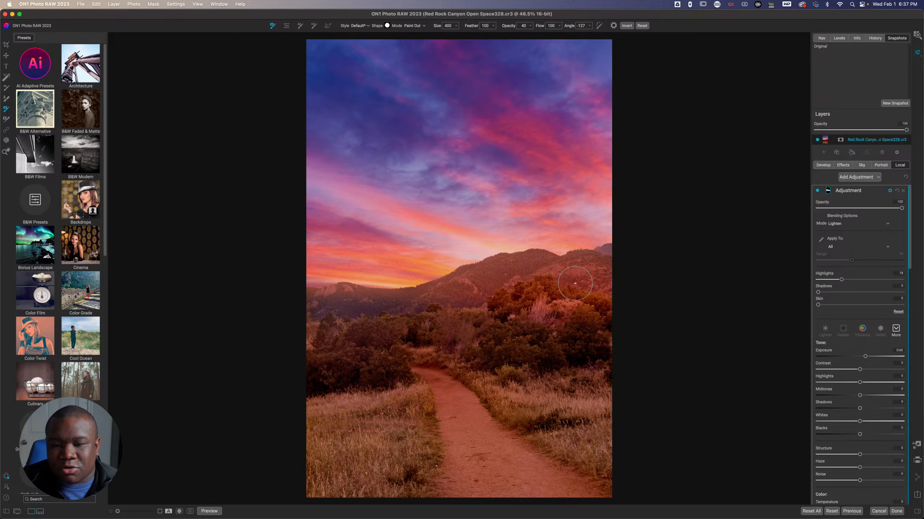
{"action": "key", "text": "bracketright"}
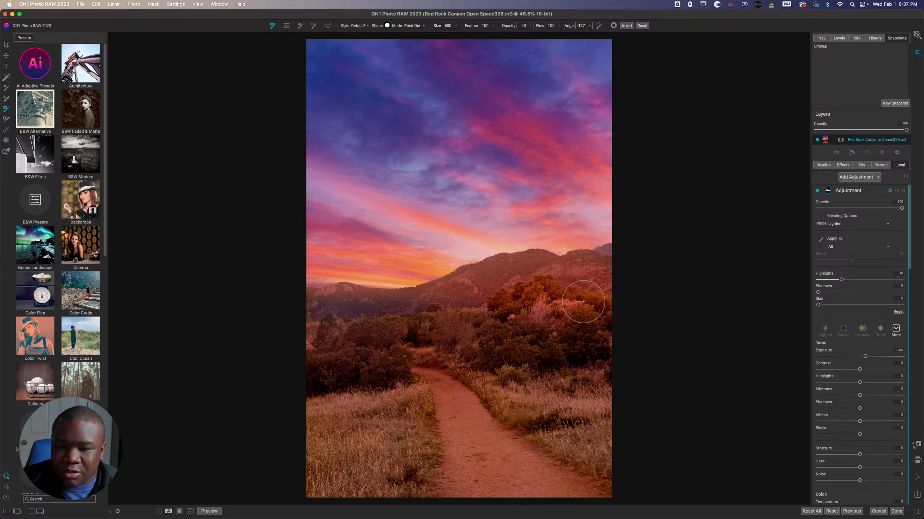
{"action": "mouse_move", "coordinate": [596, 301]}
{"action": "left_mouse_down"}
{"action": "mouse_move", "coordinate": [531, 297]}
{"action": "mouse_move", "coordinate": [428, 322]}
{"action": "mouse_move", "coordinate": [284, 313]}
{"action": "left_mouse_up"}
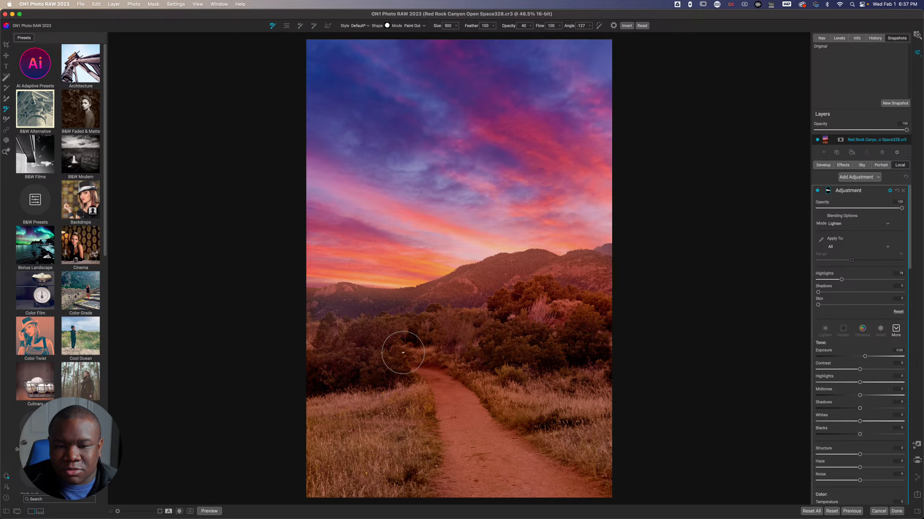
- Paint the adjustment back in around the bushes at the mountains' foot with a size 300 brush at 40 opacity
{"action": "key", "text": "bracketleft"}
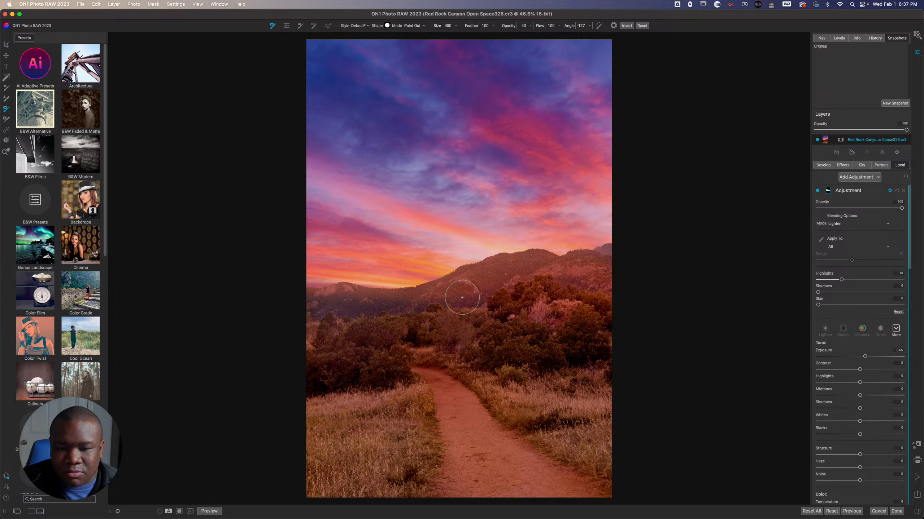
{"action": "key", "text": "bracketleft"}
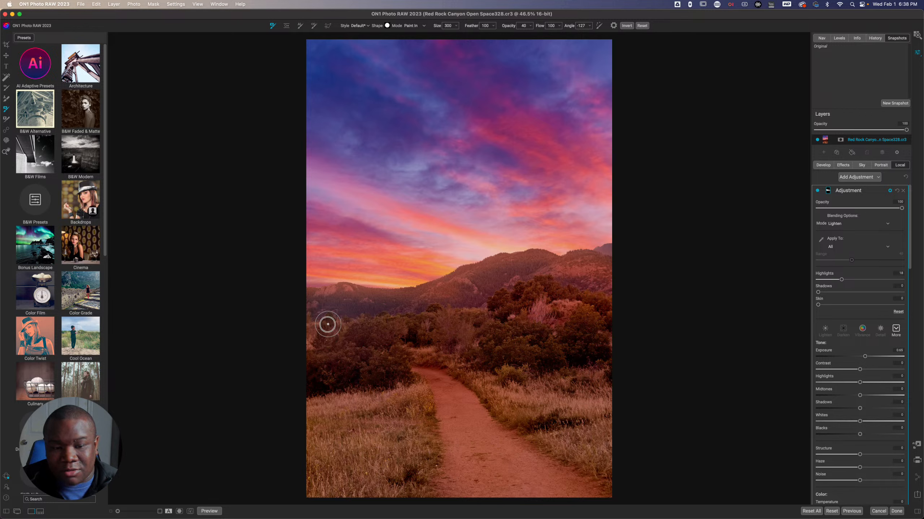
{"action": "key", "text": "bracketleft"}
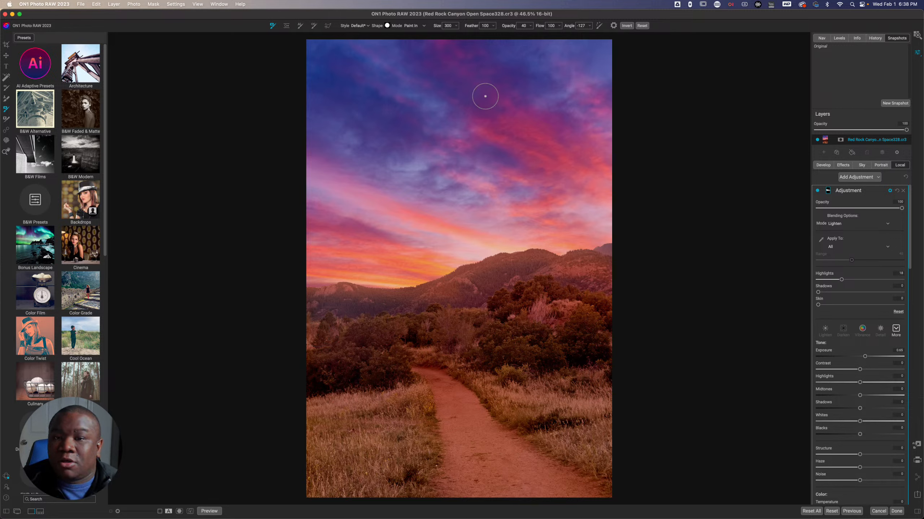
- Lower the Paint In brush to 20 opacity and size 200 to refine the mask near the photo's left edge below the mountains
{"action": "left_click_drag", "start_coordinate": [509, 26], "coordinate": [494, 27]}
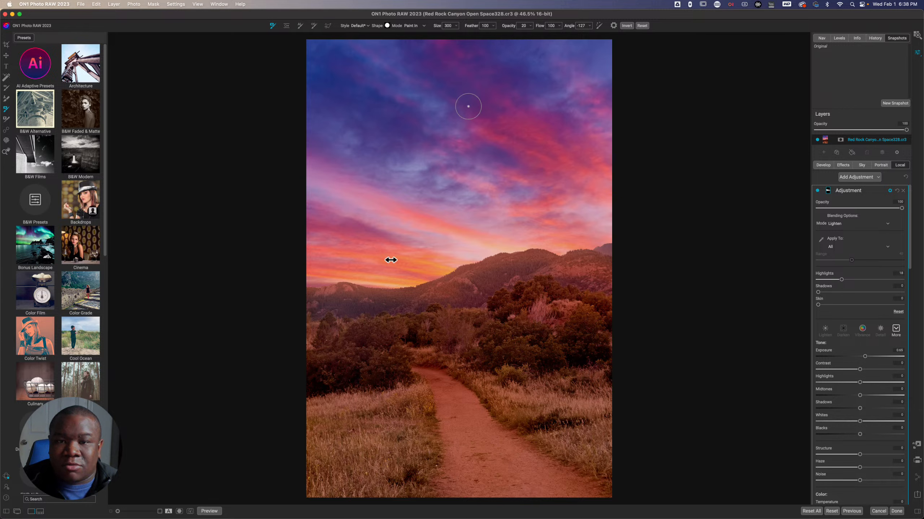
{"action": "key", "text": "bracketright"}
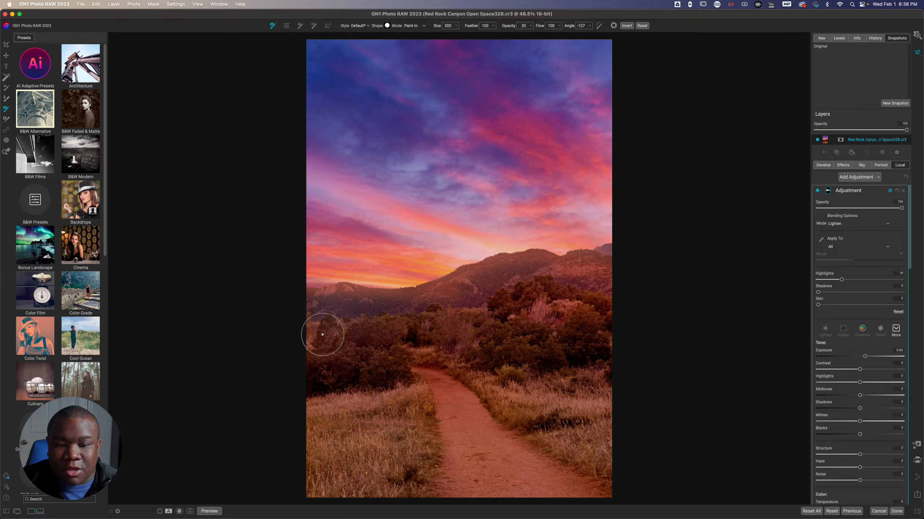
{"action": "key", "text": "bracketleft"}
{"action": "key", "text": "bracketleft"}
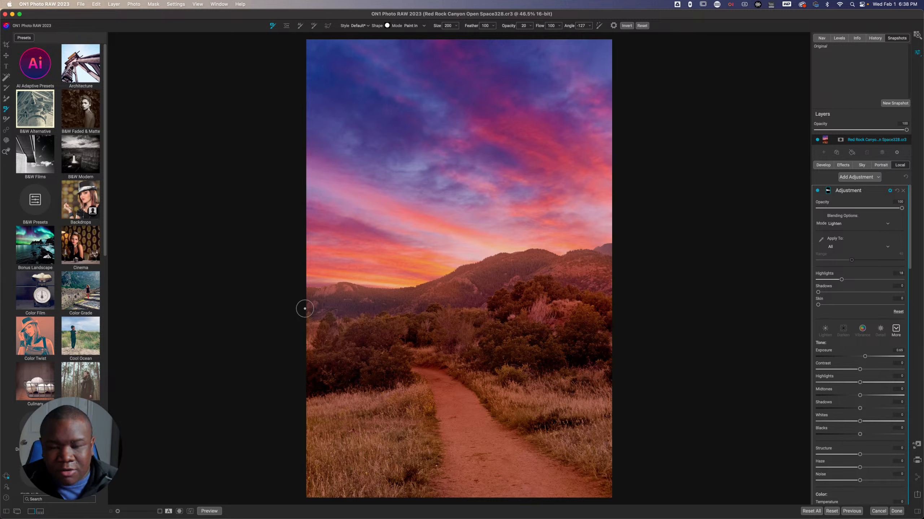
- Lower the local adjustment's opacity to 65, comparing the photo with the adjustment hidden and shown
{"action": "left_click", "coordinate": [817, 190]}
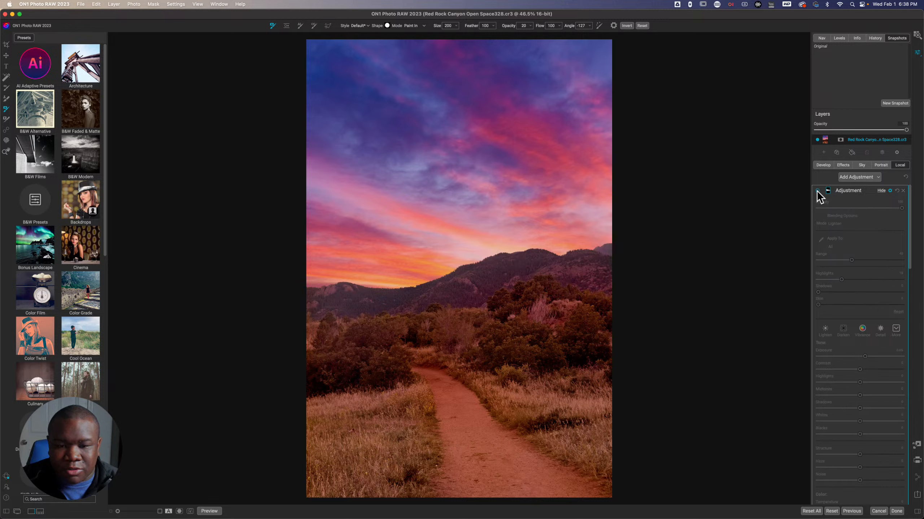
{"action": "left_click", "coordinate": [817, 190]}
{"action": "left_click", "coordinate": [817, 190]}
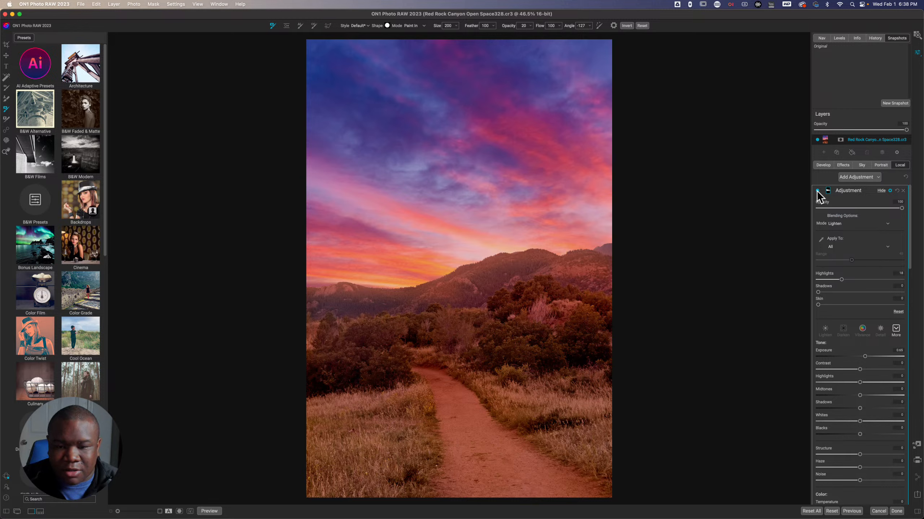
{"action": "left_click", "coordinate": [817, 190]}
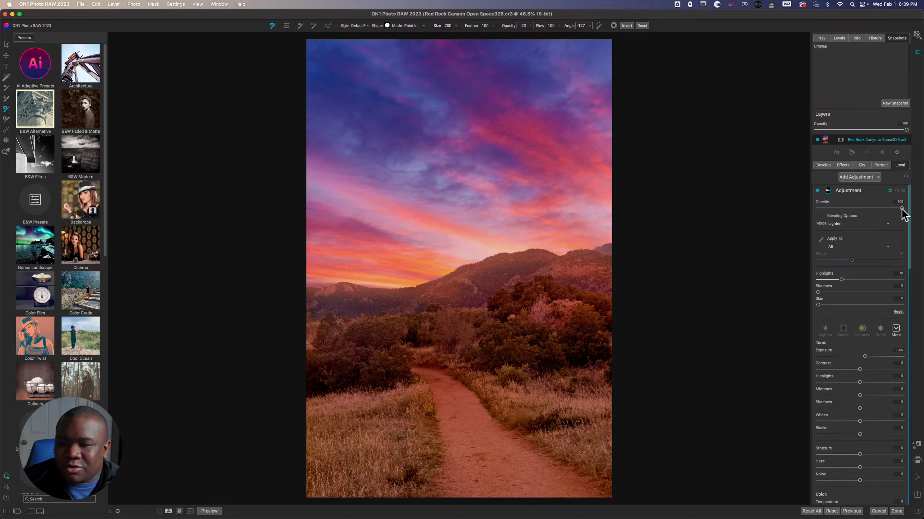
{"action": "left_click_drag", "start_coordinate": [902, 209], "coordinate": [873, 212]}
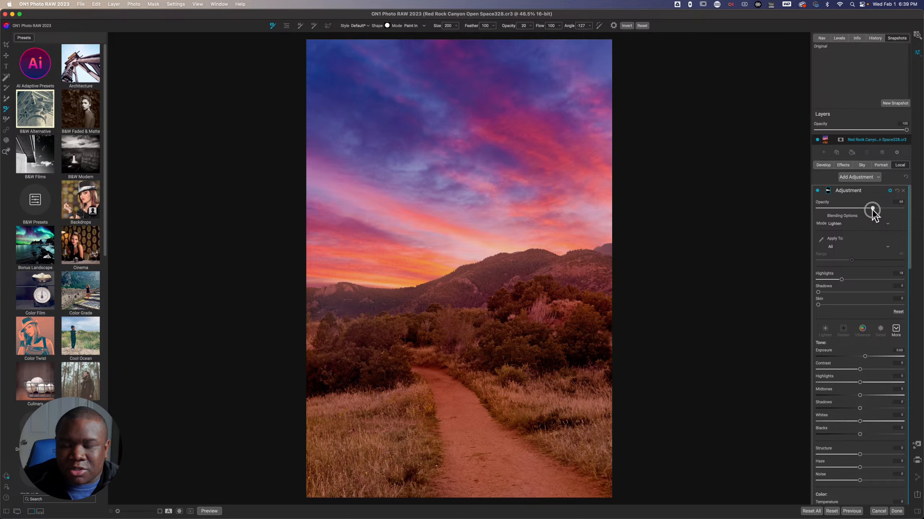
{"action": "left_click", "coordinate": [817, 190]}
{"action": "left_click", "coordinate": [816, 191]}
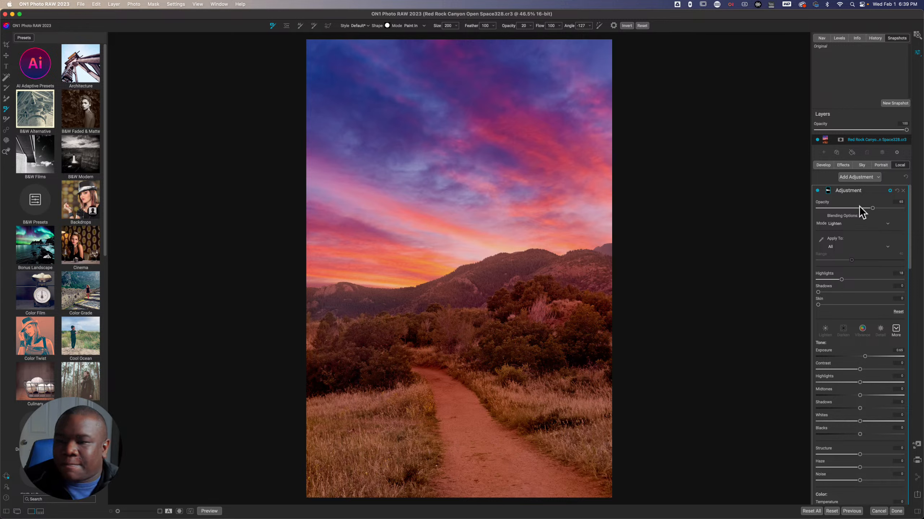
- Copy the Sky Swap AI mask and return to the local adjustments
{"action": "left_click", "coordinate": [862, 162]}
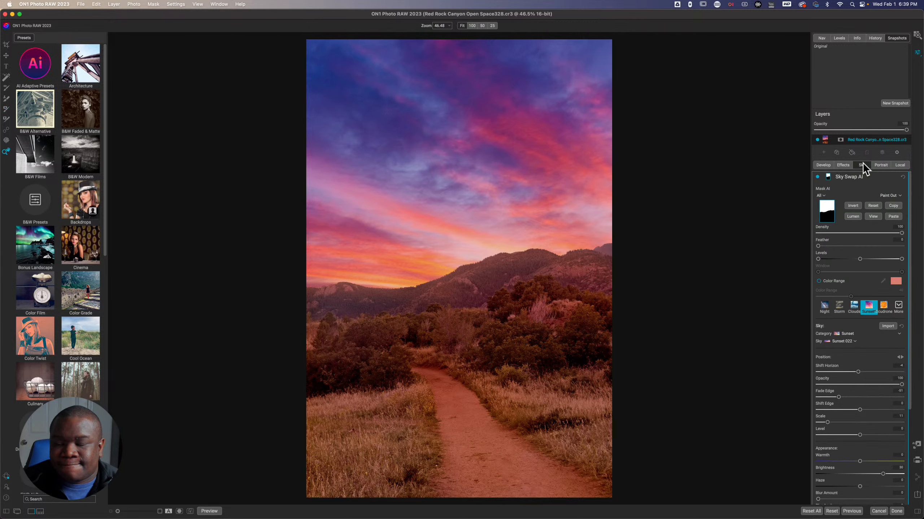
{"action": "left_click", "coordinate": [894, 207]}
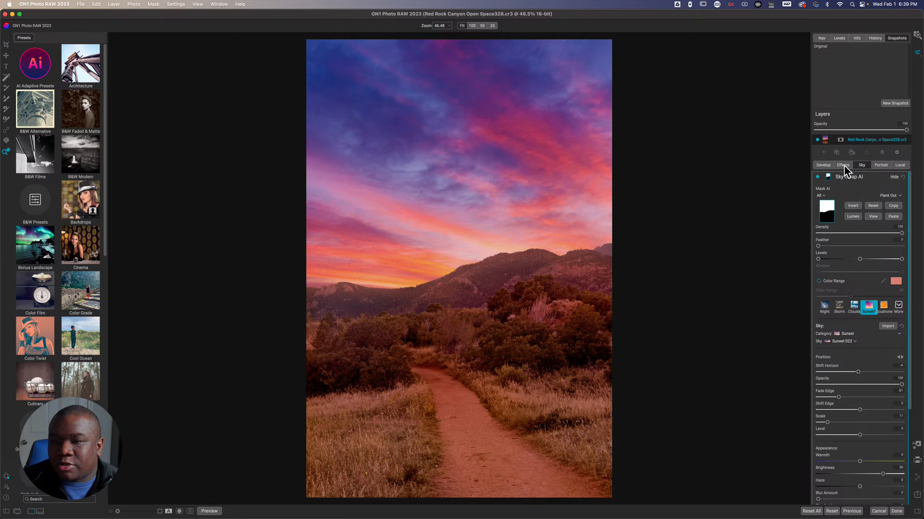
{"action": "left_click", "coordinate": [900, 166]}
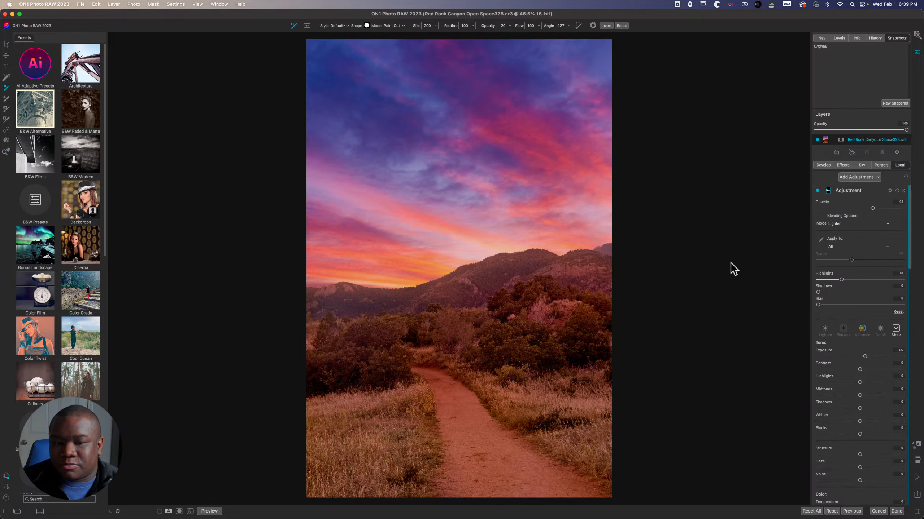
- Add a new local adjustment with the copied sky mask, invert the mask to cover the foreground, and reset exposure to 0
{"action": "left_click", "coordinate": [853, 177]}
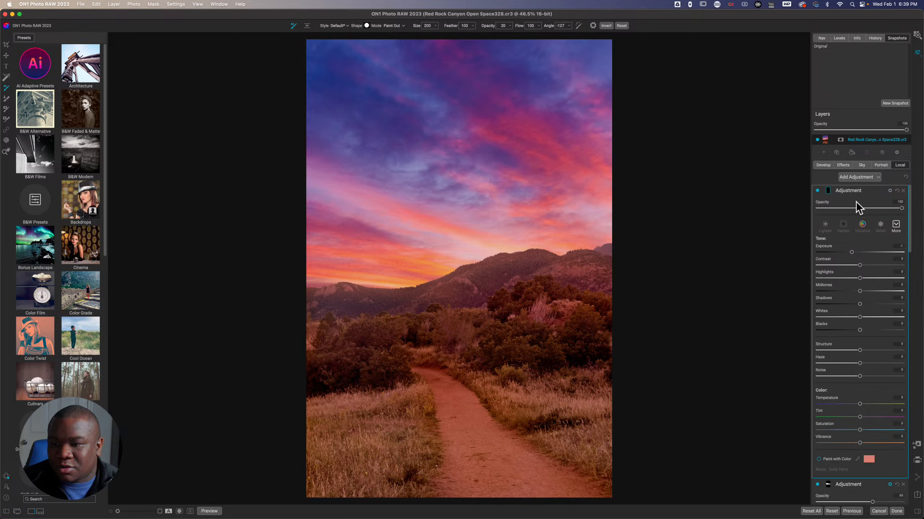
{"action": "left_click", "coordinate": [827, 191]}
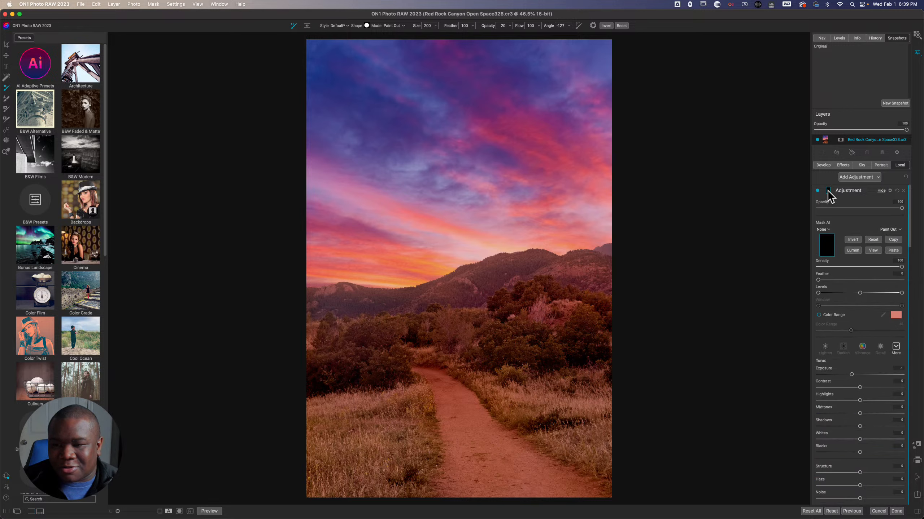
{"action": "left_click", "coordinate": [891, 251]}
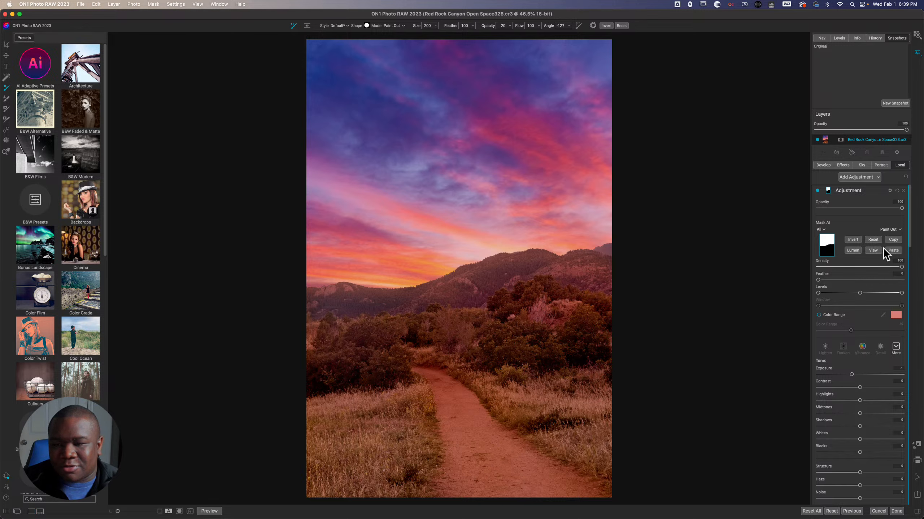
{"action": "left_click", "coordinate": [883, 248]}
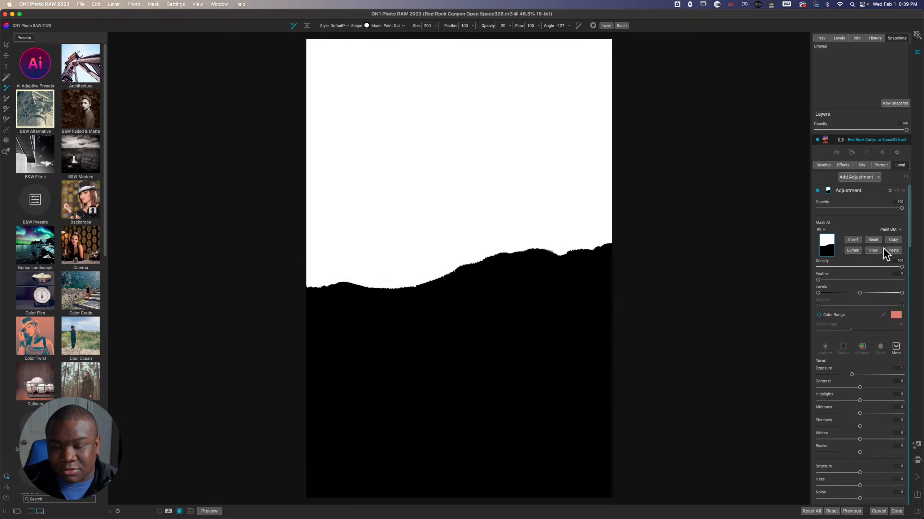
{"action": "left_click", "coordinate": [850, 240]}
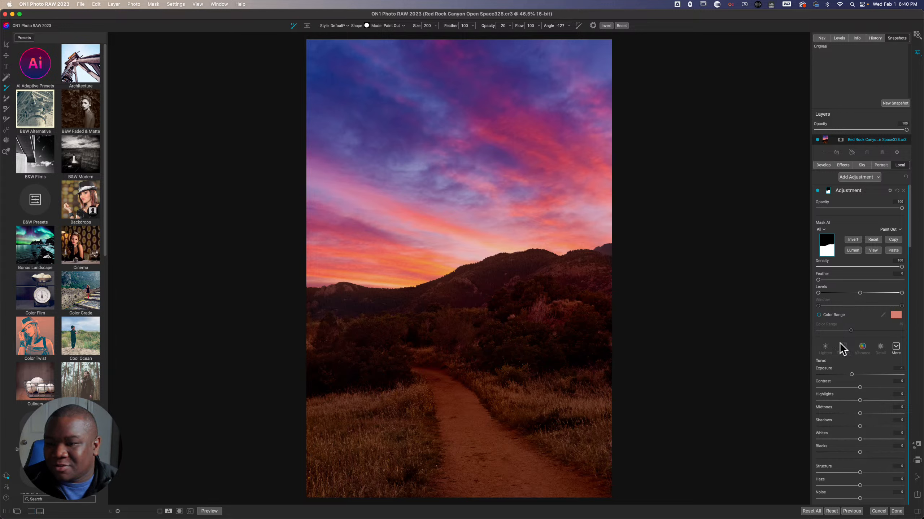
{"action": "double_click", "coordinate": [827, 369]}
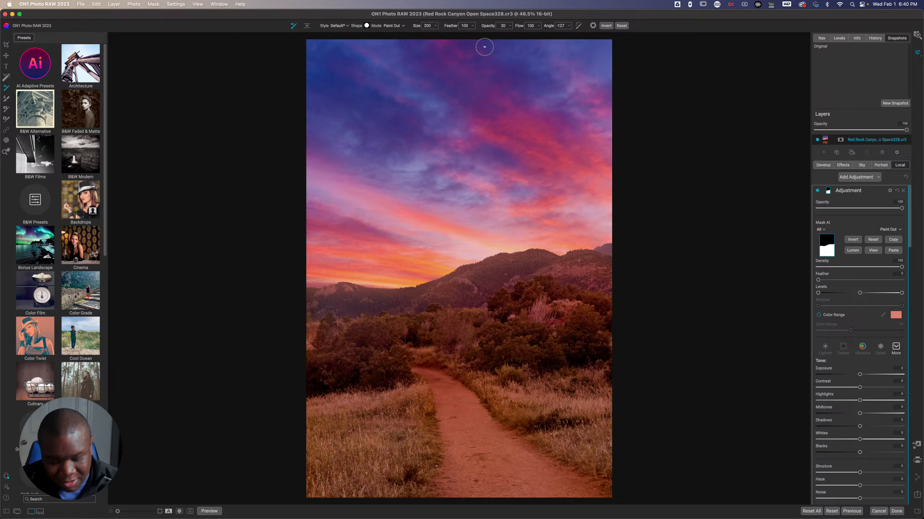
- Add a four-sided Paint In mask shape at 100 opacity and 100 feather across the glowing sky and mountain ridge, checking the mask view
{"action": "key", "text": "g"}
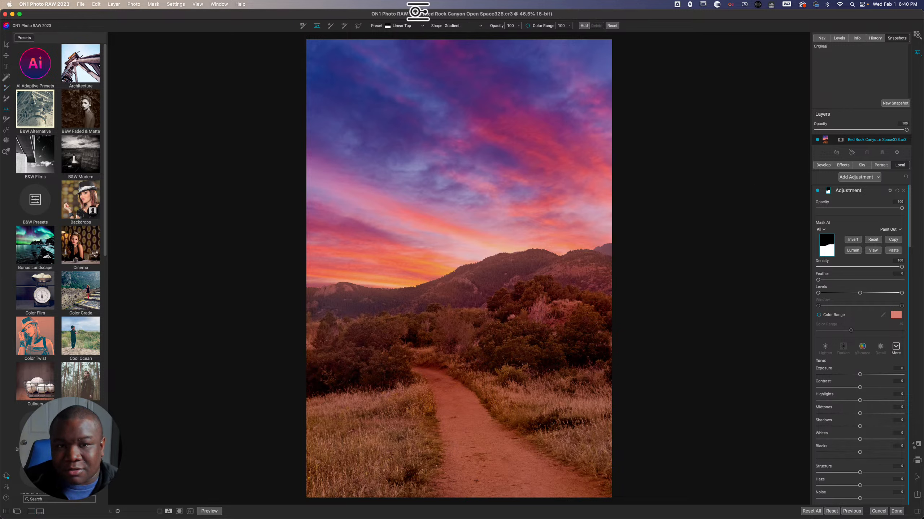
{"action": "left_click", "coordinate": [357, 26]}
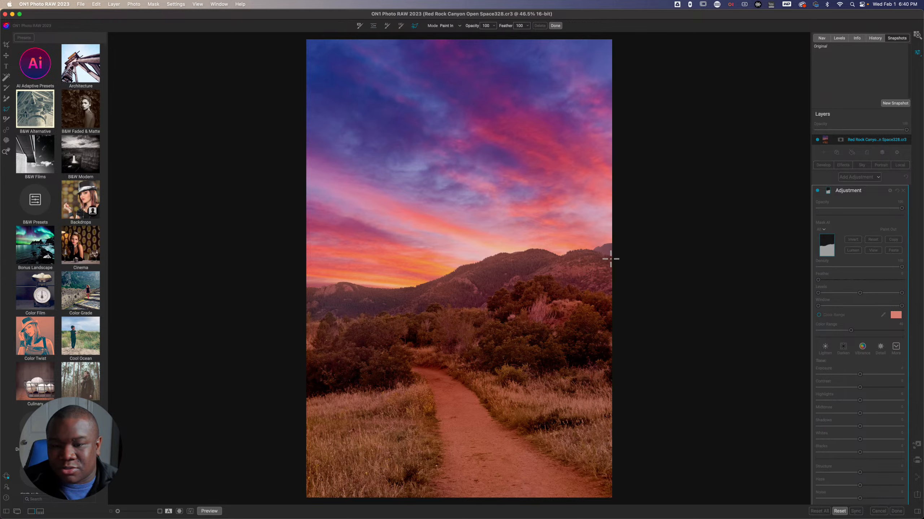
{"action": "left_click", "coordinate": [611, 259]}
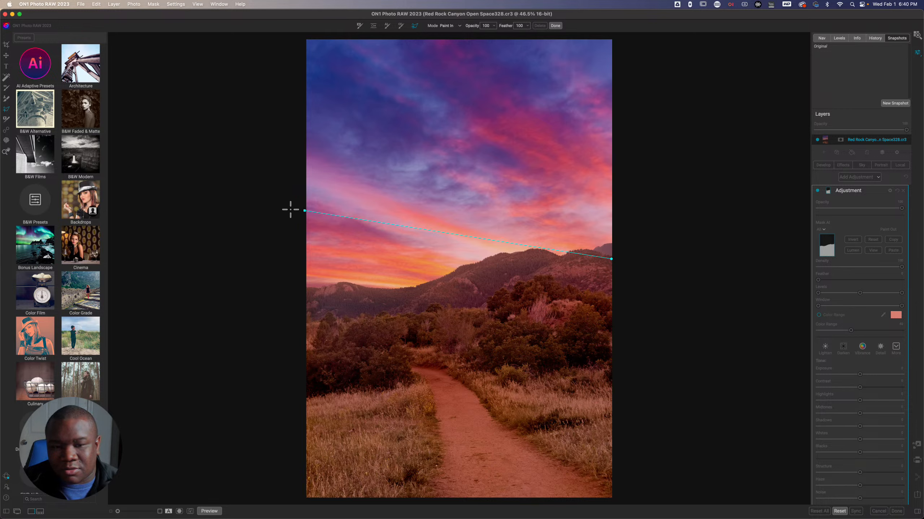
{"action": "left_click", "coordinate": [290, 209]}
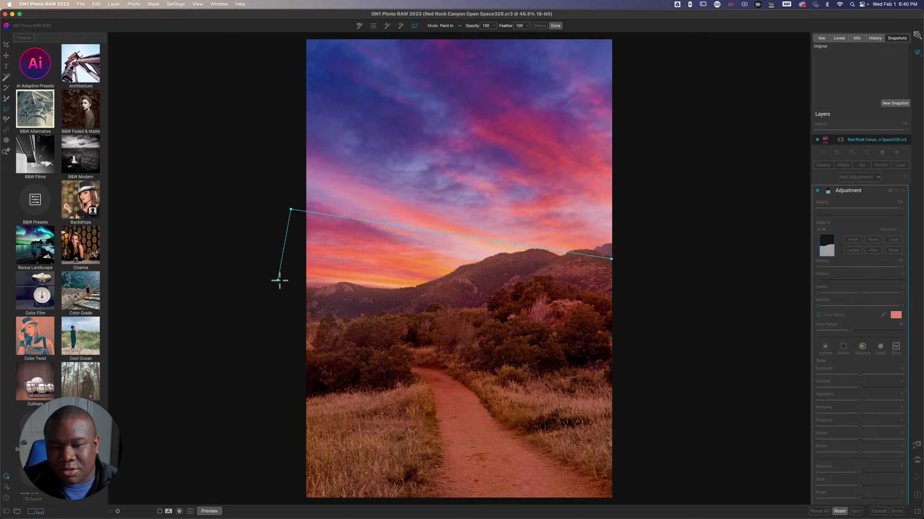
{"action": "left_click", "coordinate": [277, 280]}
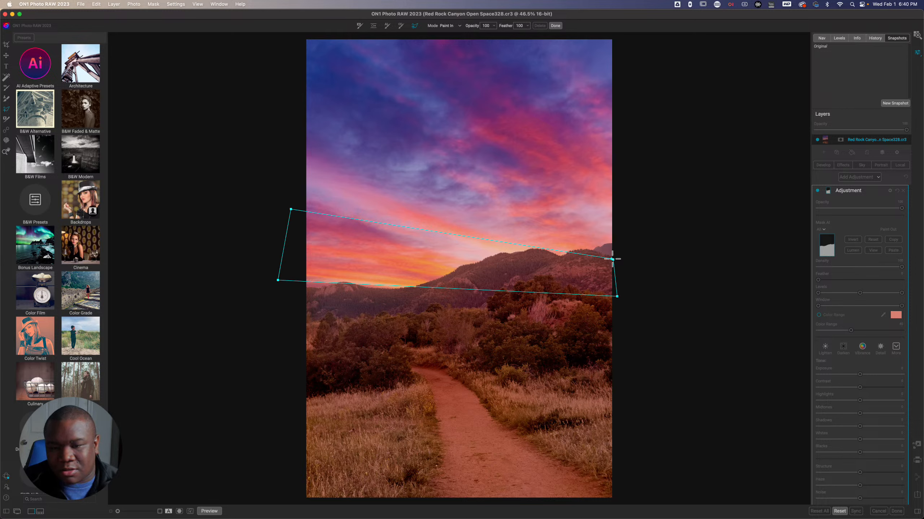
{"action": "double_click", "coordinate": [612, 259]}
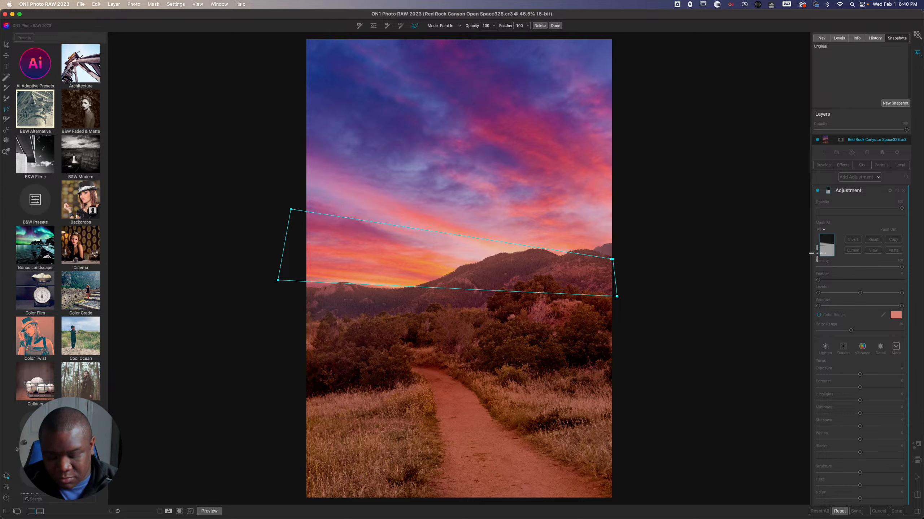
{"action": "key", "text": "o"}
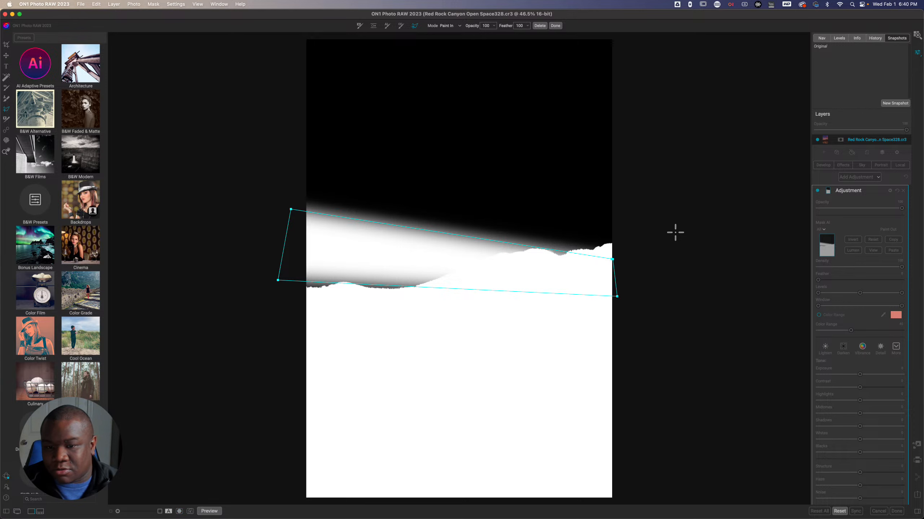
{"action": "key", "text": "super+m"}
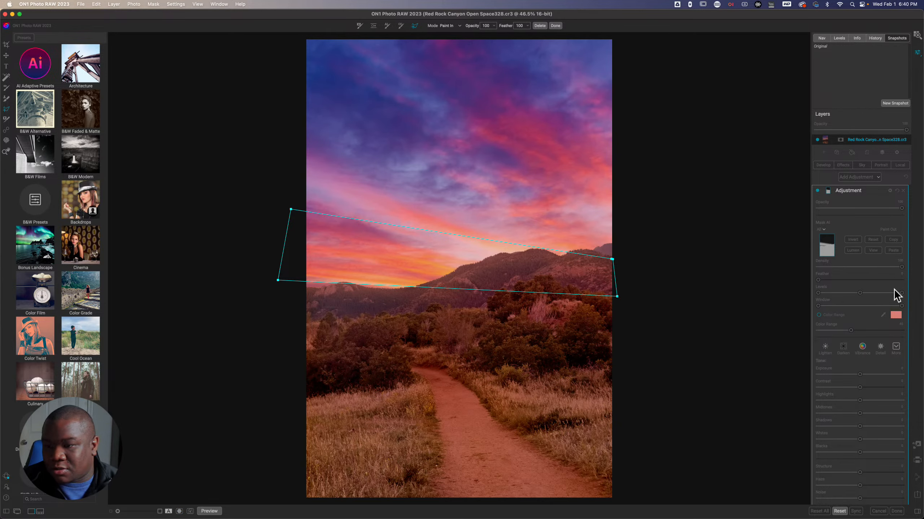
{"action": "left_click", "coordinate": [556, 26]}
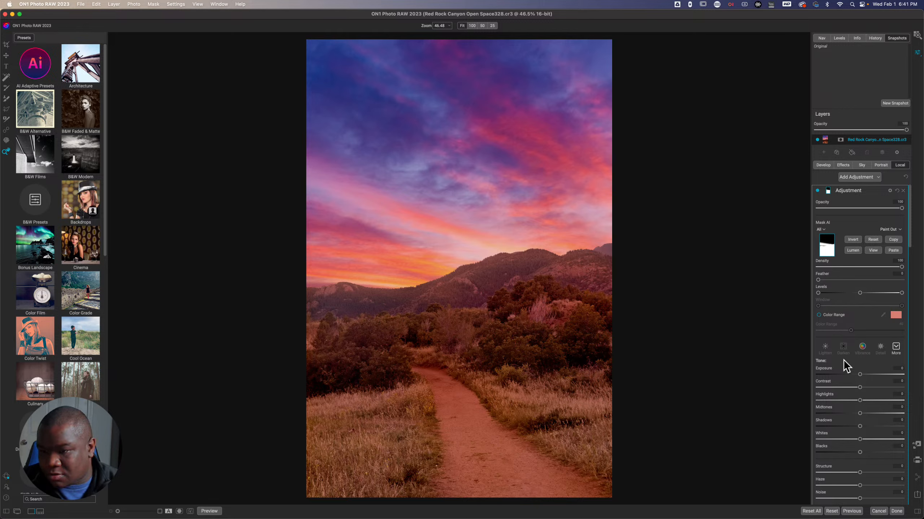
- Try filling the new adjustment's masked area using Paint with Color in Solid Paint mode, and check it against the mask view
{"action": "scroll", "coordinate": [845, 362], "scroll_direction": "down", "scroll_amount": 10}
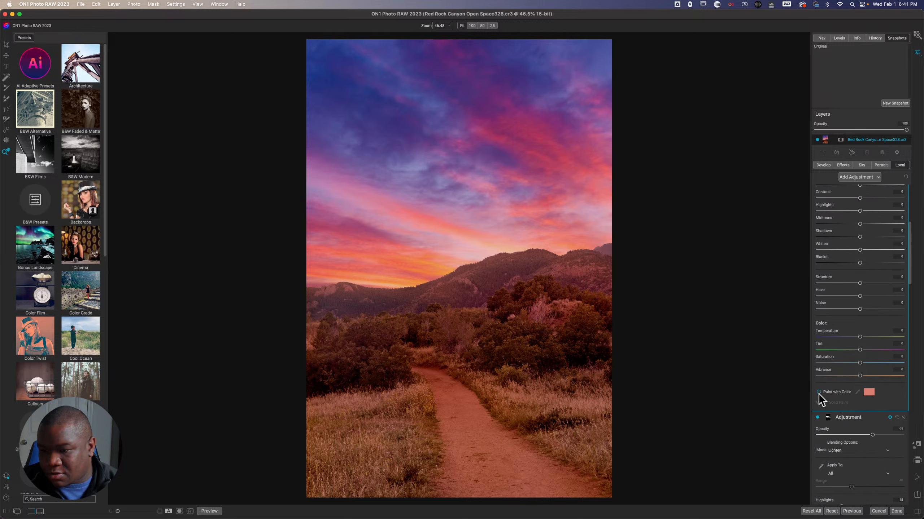
{"action": "left_click", "coordinate": [832, 392]}
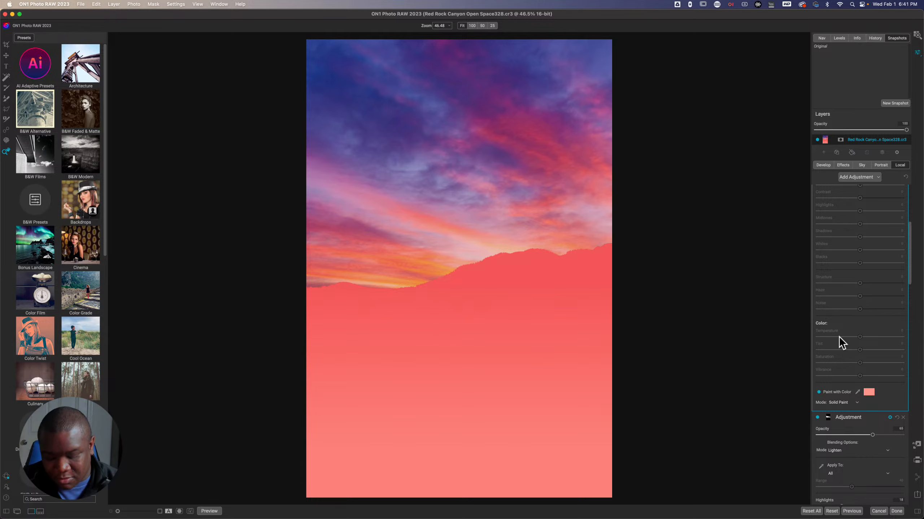
{"action": "key", "text": "m"}
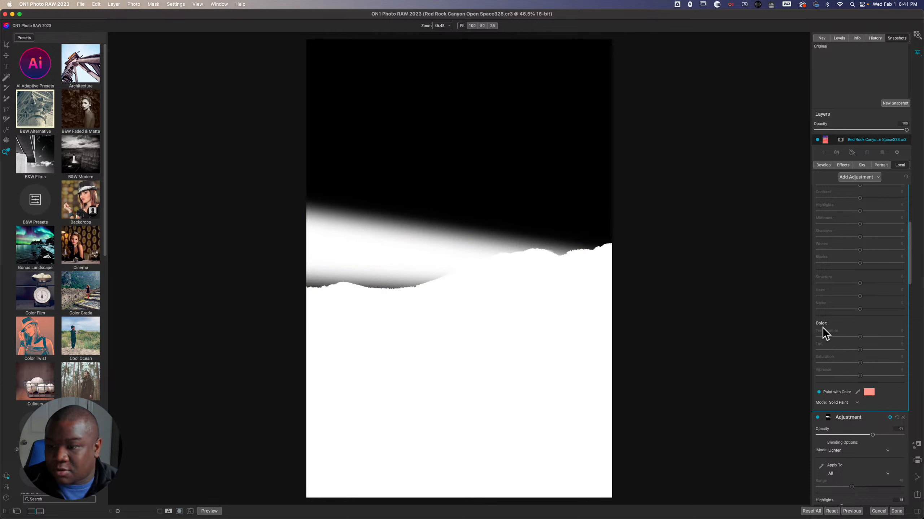
{"action": "key", "text": "o"}
{"action": "scroll", "coordinate": [856, 404], "scroll_direction": "up", "scroll_amount": 6}
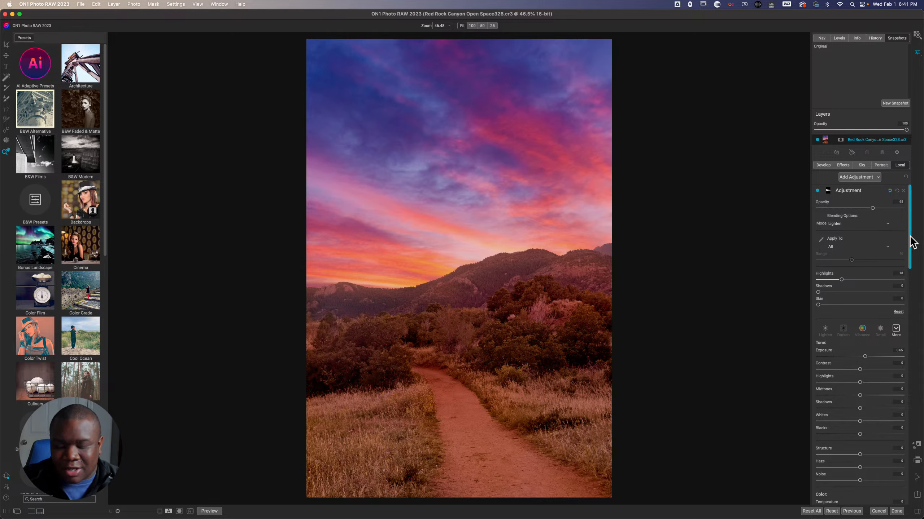
- Add a Sun Flare effects filter and move its glow over the mountain slopes and bushes near the photo's centre
{"action": "left_click_drag", "start_coordinate": [911, 237], "coordinate": [910, 185]}
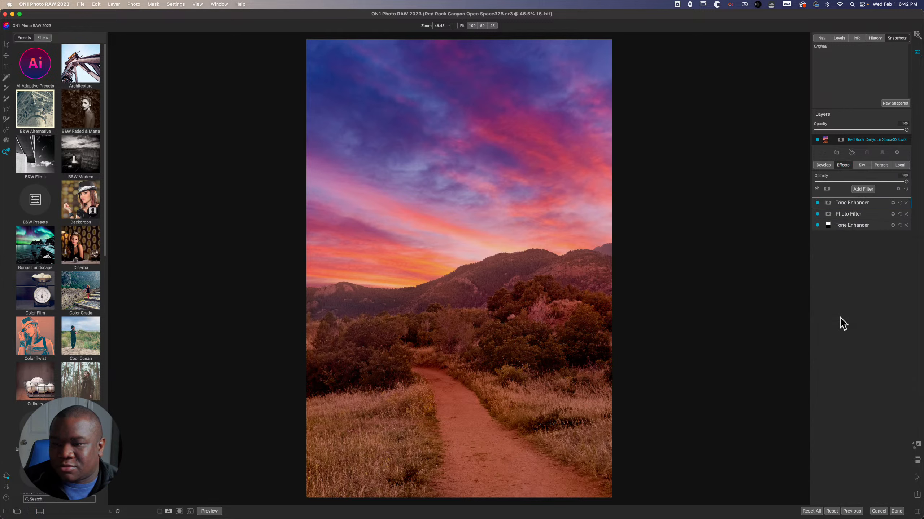
{"action": "left_click", "coordinate": [863, 188]}
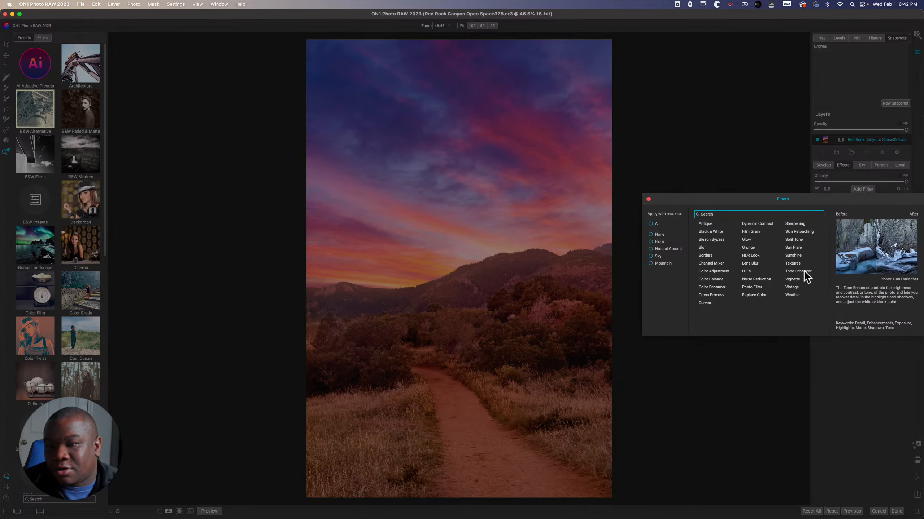
{"action": "left_click", "coordinate": [794, 247]}
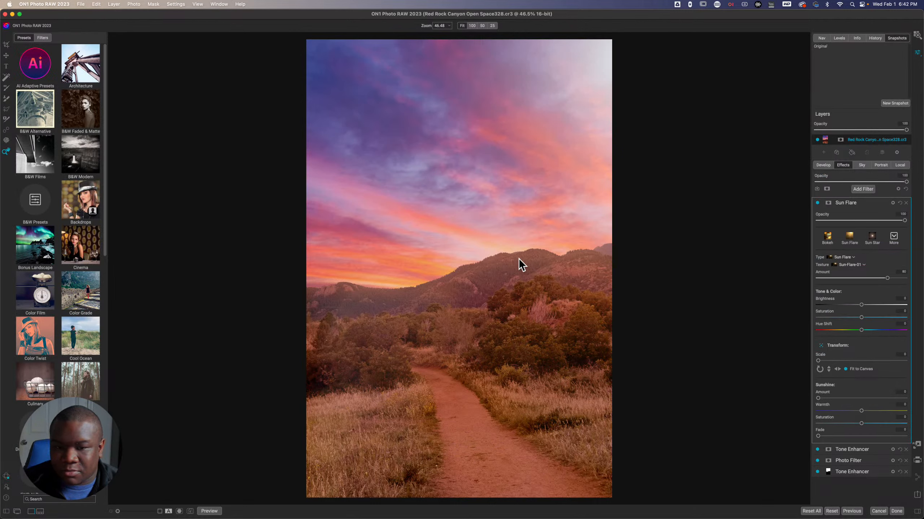
{"action": "left_click_drag", "start_coordinate": [518, 258], "coordinate": [323, 500]}
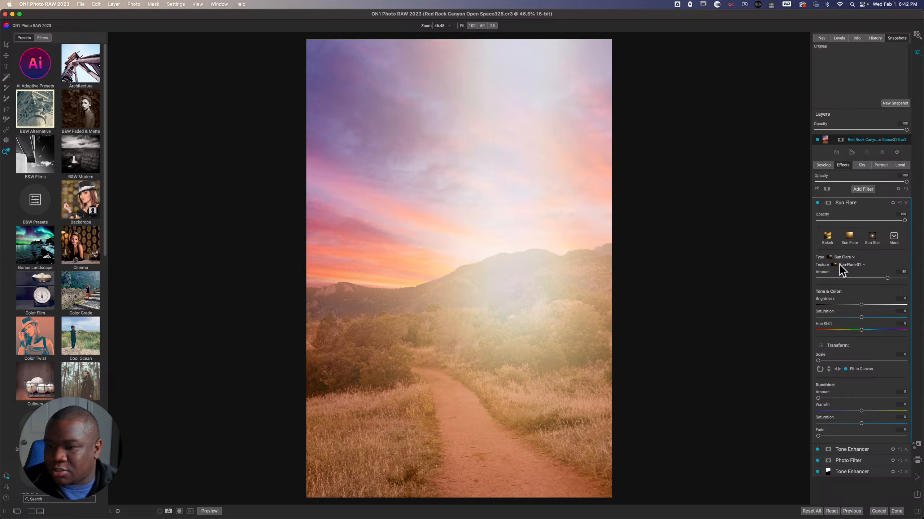
- Browse the alternative flare textures and types for the Sun Flare filter, keeping Sun-Flare-01 and the Sun Flare type
{"action": "left_click", "coordinate": [839, 264]}
{"action": "scroll", "coordinate": [852, 197], "scroll_direction": "down", "scroll_amount": 2}
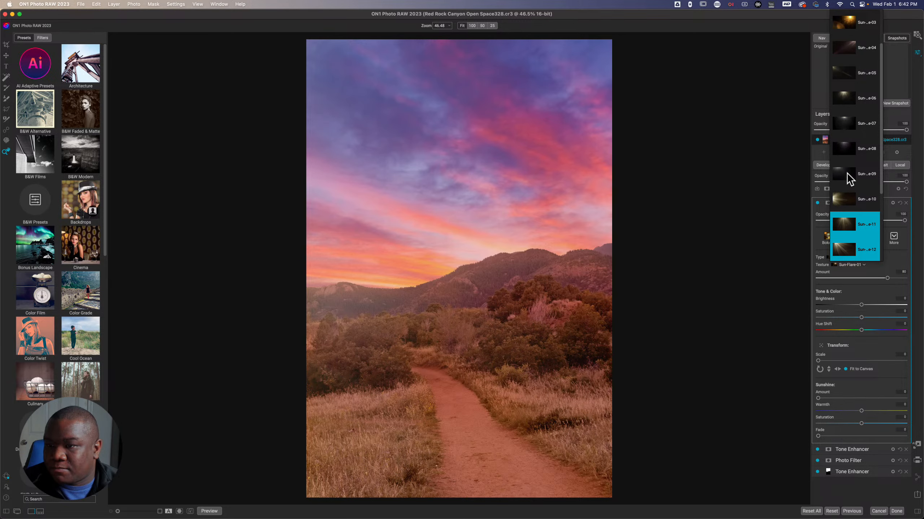
{"action": "scroll", "coordinate": [846, 172], "scroll_direction": "down", "scroll_amount": 1}
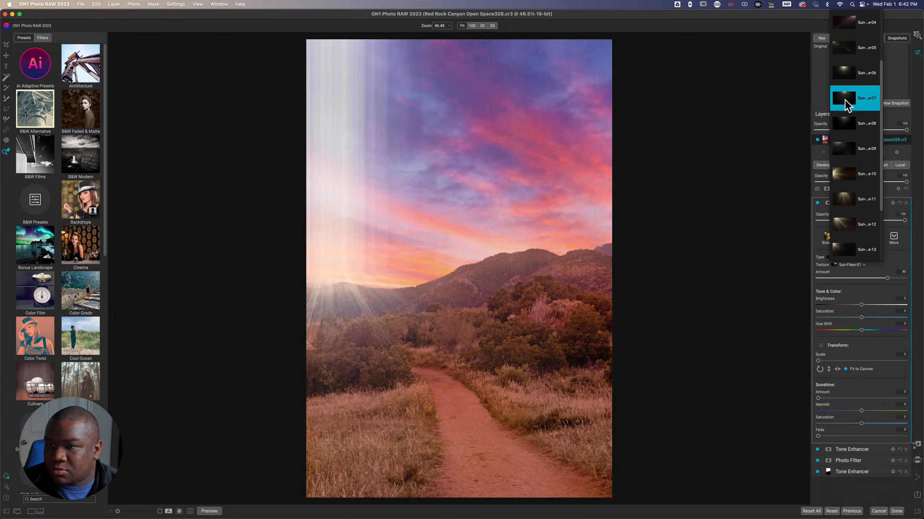
{"action": "scroll", "coordinate": [844, 102], "scroll_direction": "up", "scroll_amount": 3}
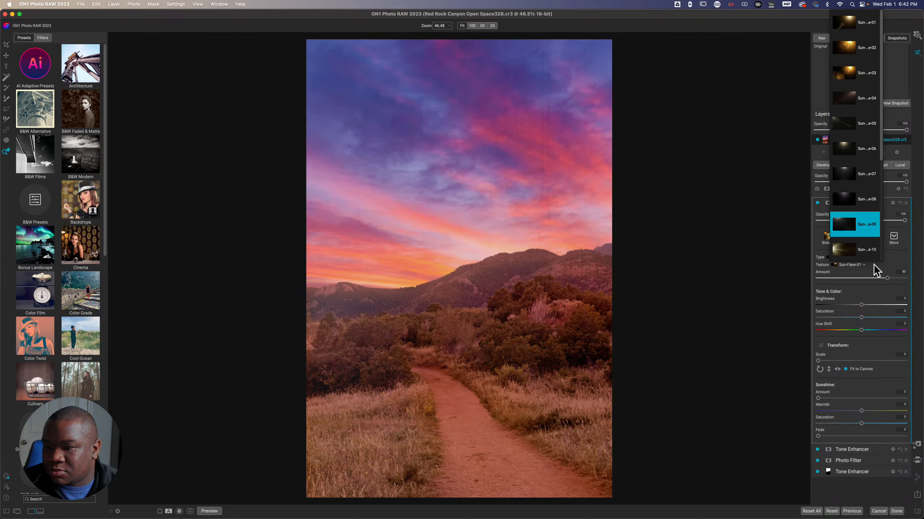
{"action": "left_click", "coordinate": [889, 258]}
{"action": "left_click", "coordinate": [838, 257]}
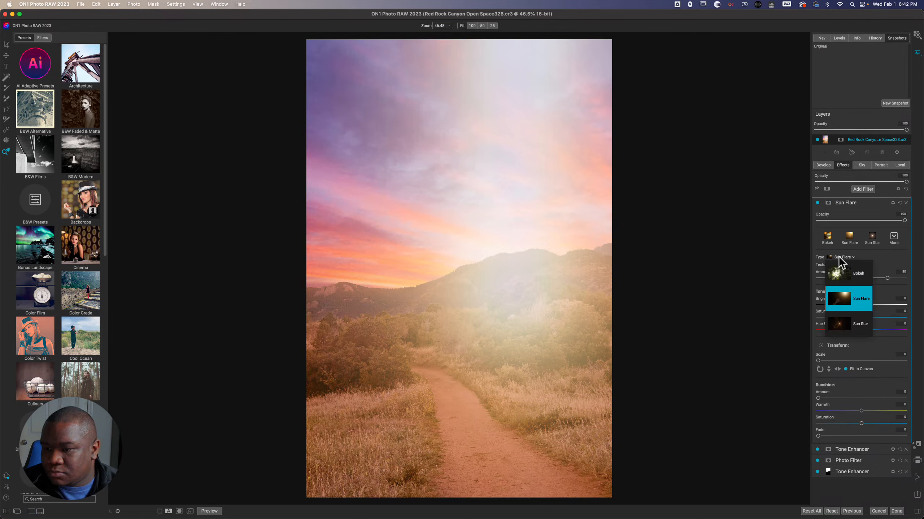
{"action": "left_click", "coordinate": [883, 259]}
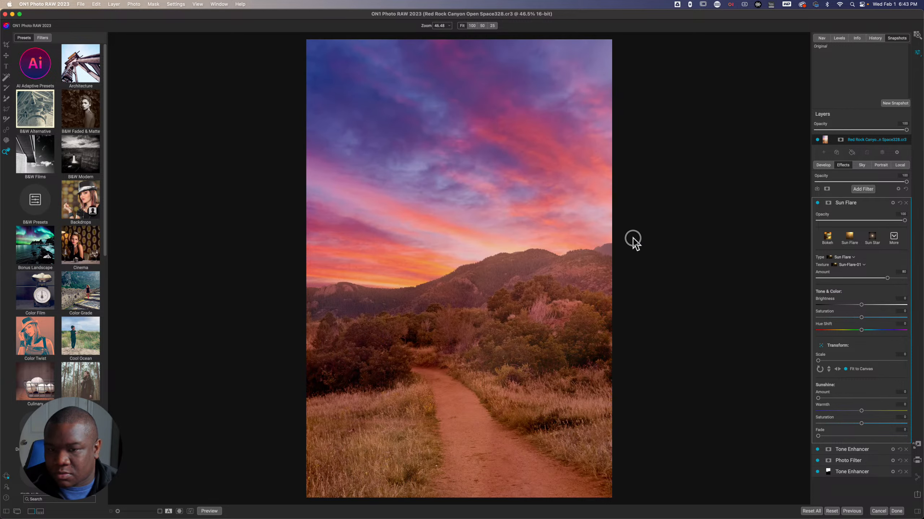
- Try moving the flare's glow toward the photo's right edge with the copied sky mask pasted into the filter, comparing it off and on
{"action": "left_click_drag", "start_coordinate": [586, 294], "coordinate": [344, 436]}
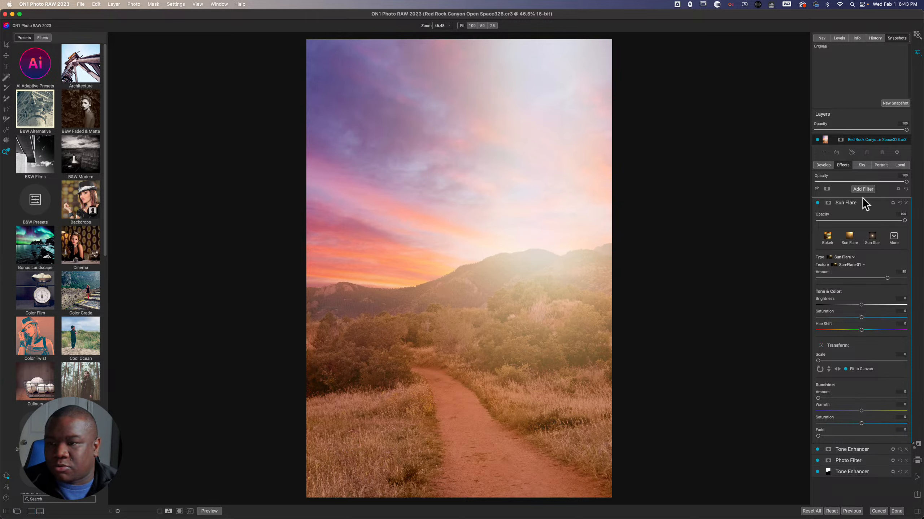
{"action": "left_click", "coordinate": [828, 203]}
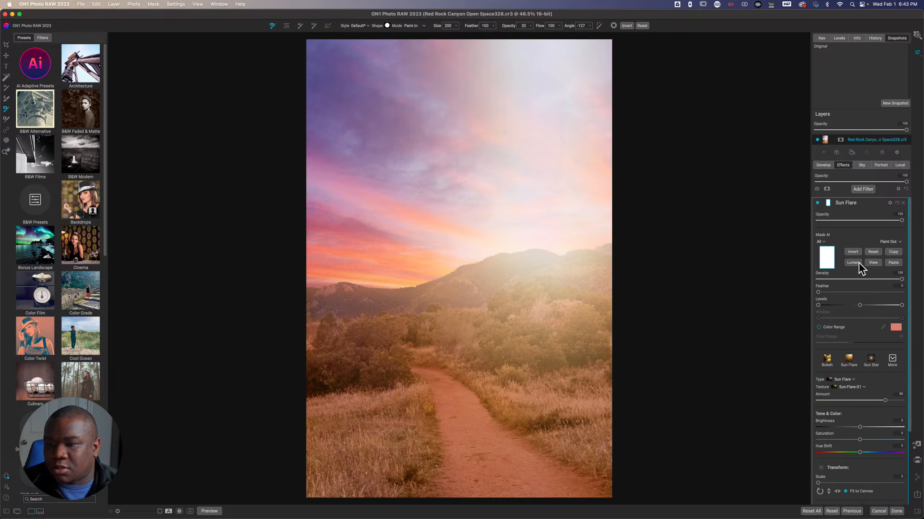
{"action": "left_click", "coordinate": [896, 263]}
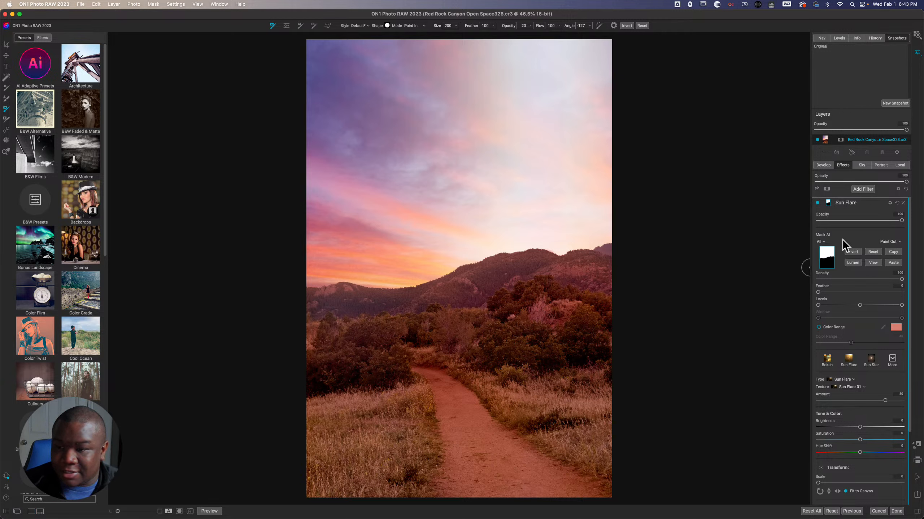
{"action": "left_click", "coordinate": [817, 204]}
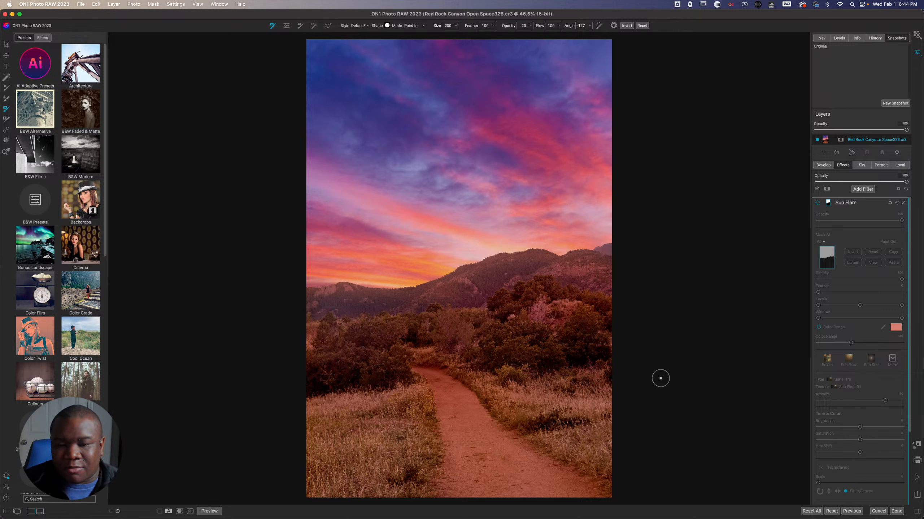
{"action": "left_click", "coordinate": [817, 203]}
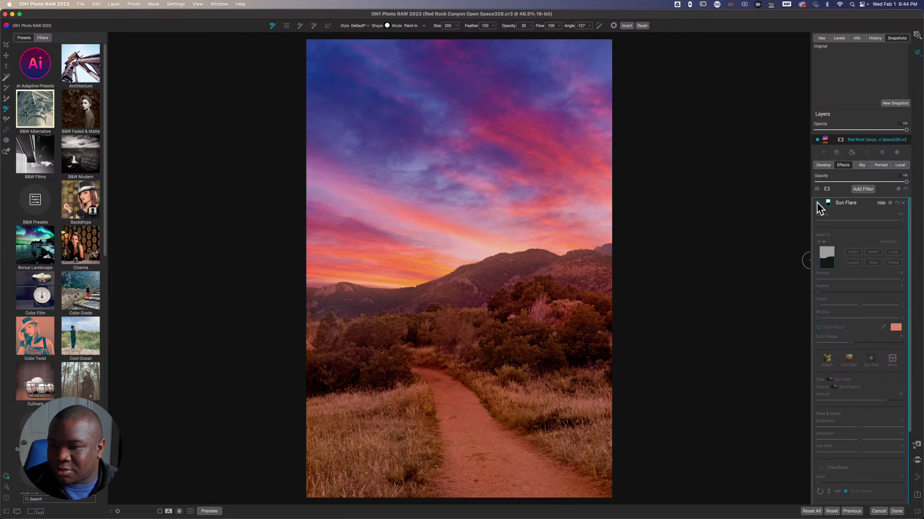
- Reset the Sun Flare filter's settings and its mask, and try generating an automatic mask with Mask Sky
{"action": "left_click", "coordinate": [896, 202]}
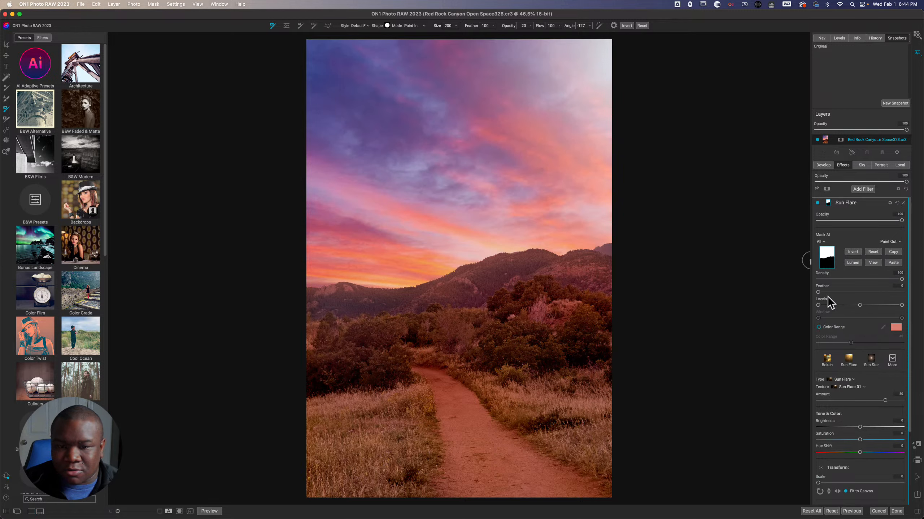
{"action": "left_click", "coordinate": [875, 254]}
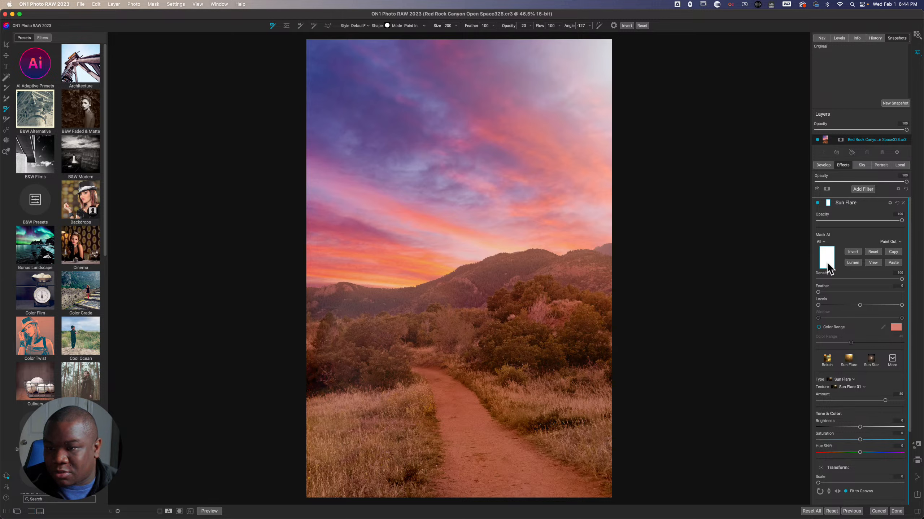
{"action": "left_click", "coordinate": [156, 4]}
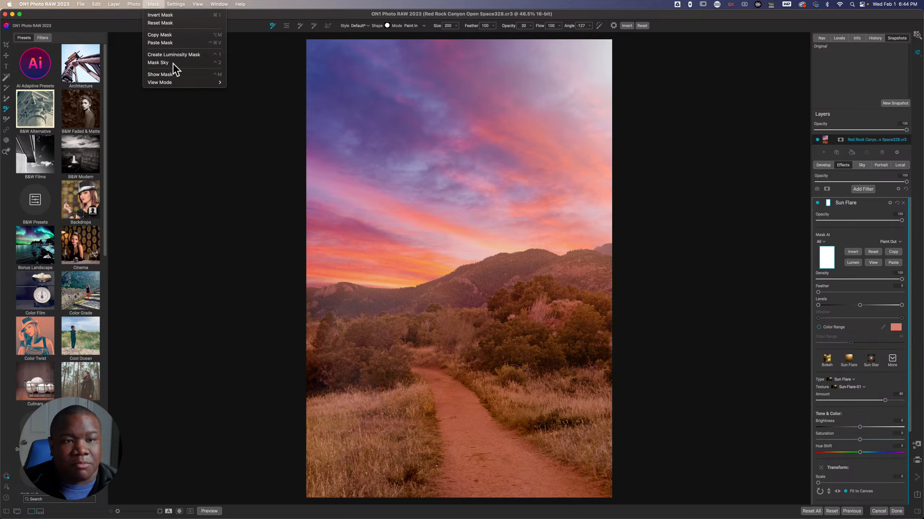
{"action": "left_click", "coordinate": [158, 62]}
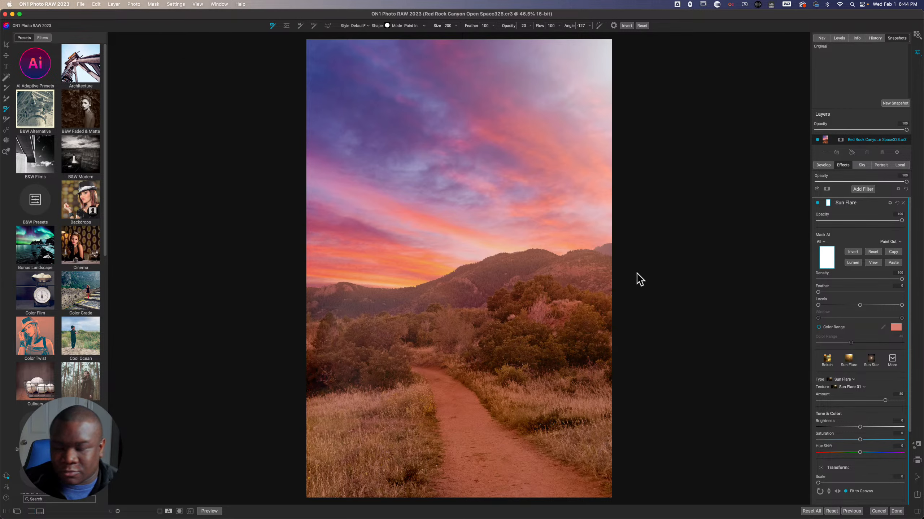
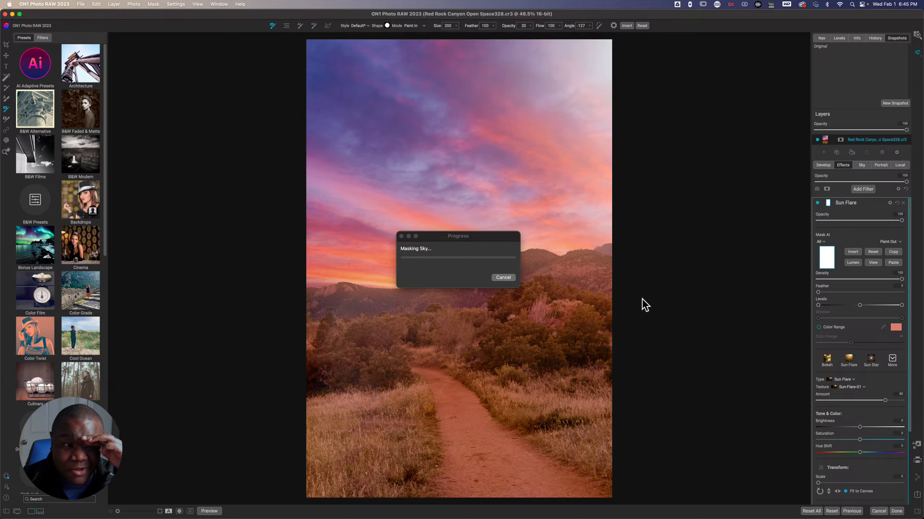
- Copy the Sky Swap AI mask into the Sun Flare filter's mask and invert it to cover the foreground
{"action": "left_click", "coordinate": [862, 164]}
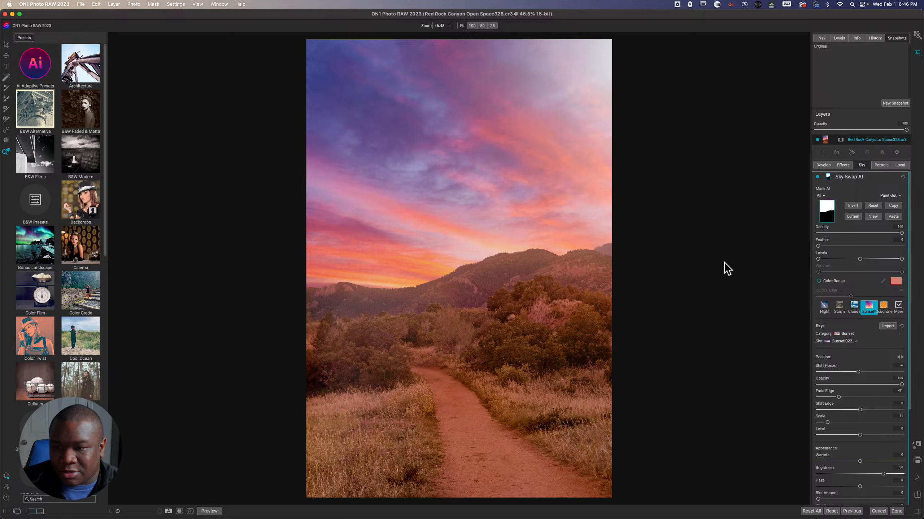
{"action": "left_click", "coordinate": [893, 206]}
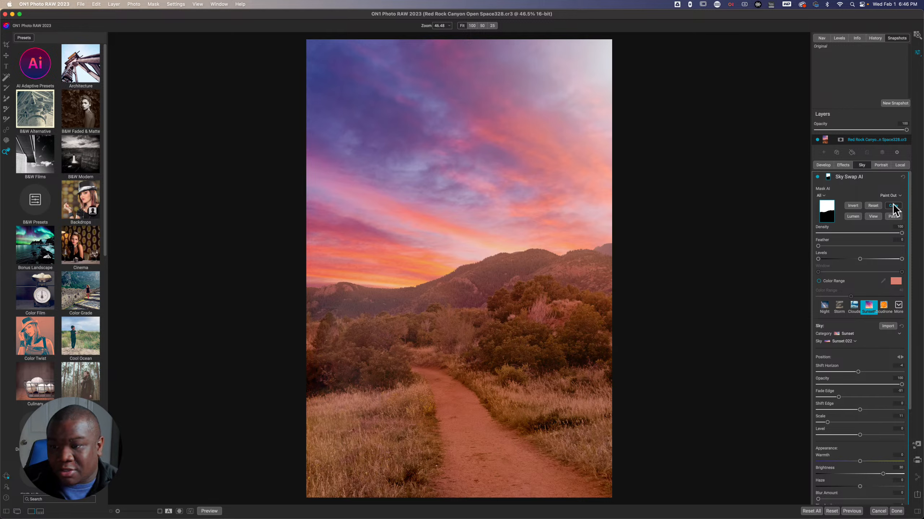
{"action": "left_click", "coordinate": [842, 165]}
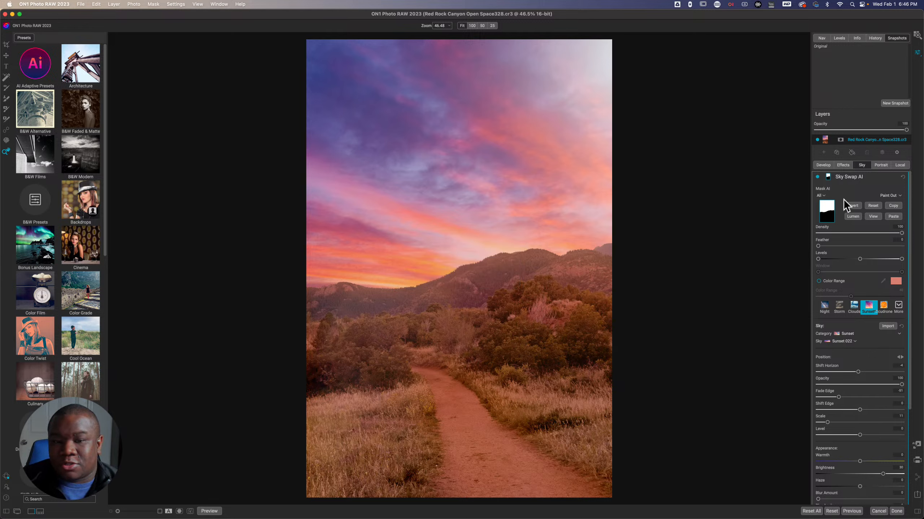
{"action": "left_click", "coordinate": [842, 165]}
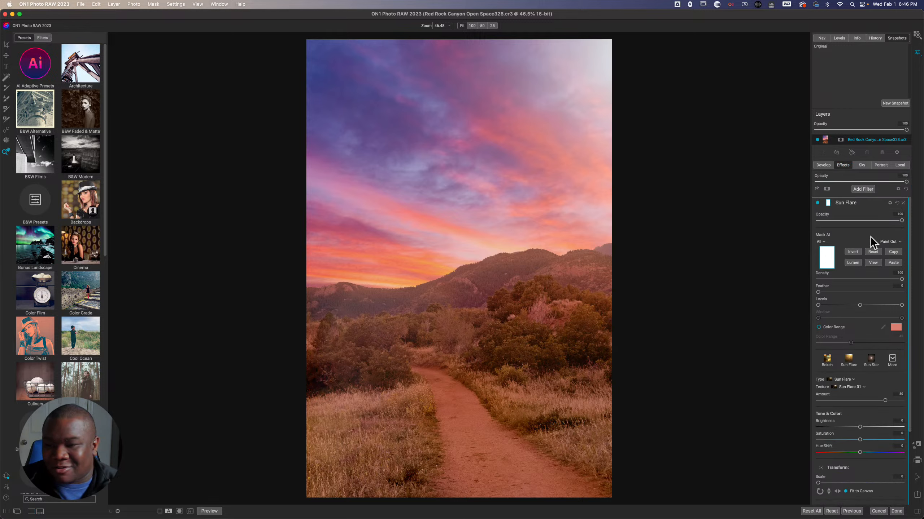
{"action": "left_click", "coordinate": [891, 263]}
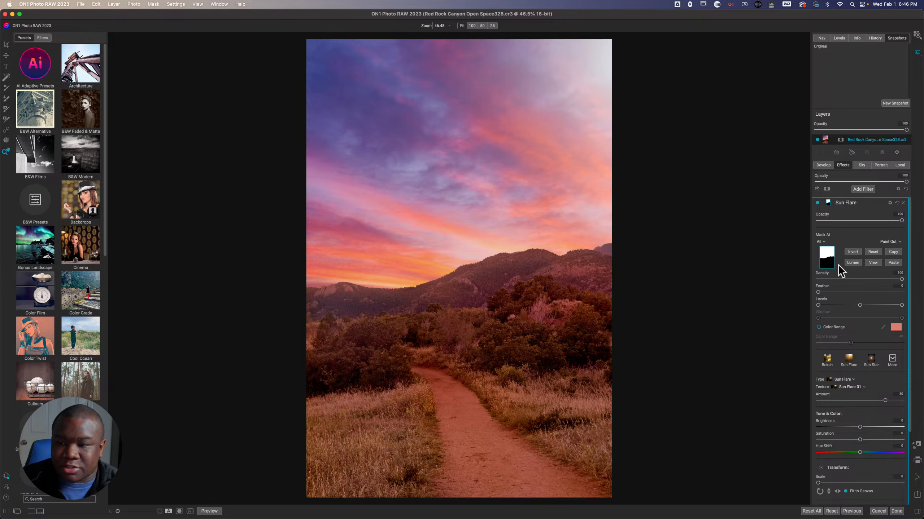
{"action": "left_click", "coordinate": [853, 252]}
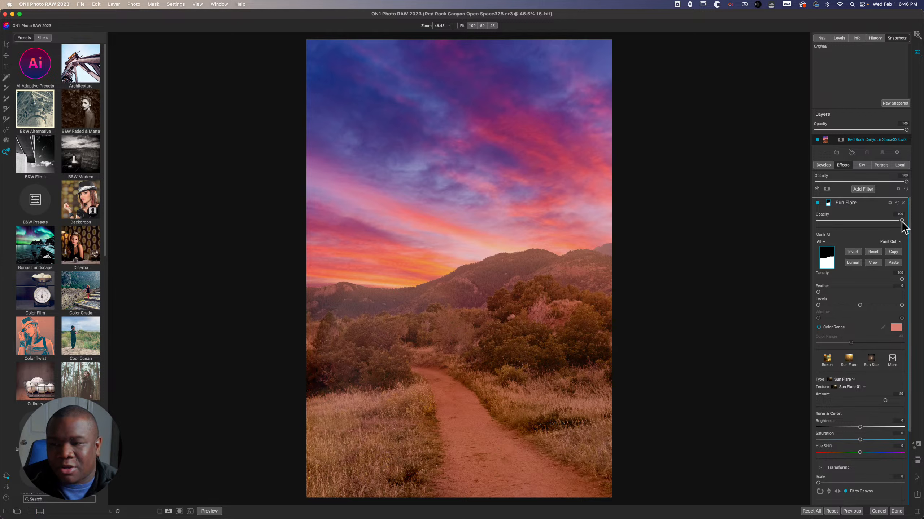
- Lower the Sun Flare filter's opacity to about 66 and compare the photo with the filter off and on
{"action": "left_click_drag", "start_coordinate": [901, 221], "coordinate": [873, 223]}
{"action": "left_click", "coordinate": [817, 203]}
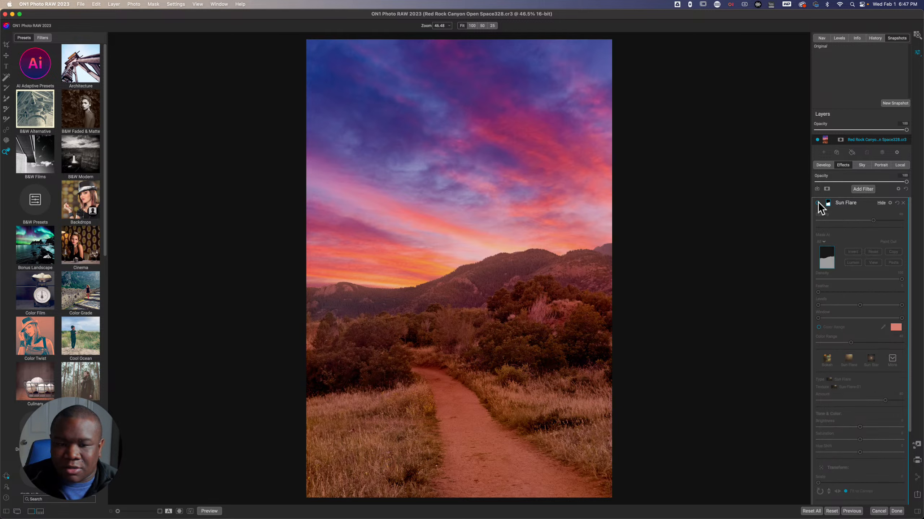
{"action": "left_click", "coordinate": [818, 203]}
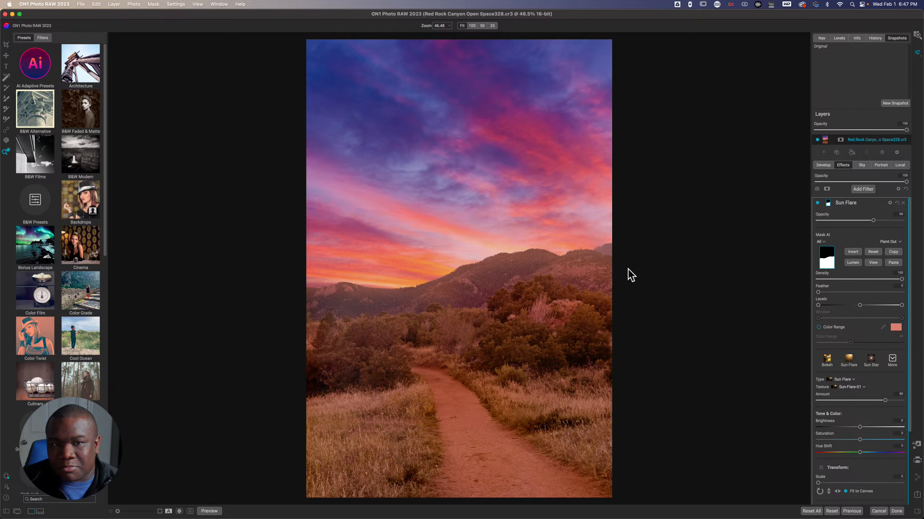
- Draw a narrow closed three-point line mask across the full photo width, spanning the glowing horizon and mountain ridge
{"action": "key", "text": "m"}
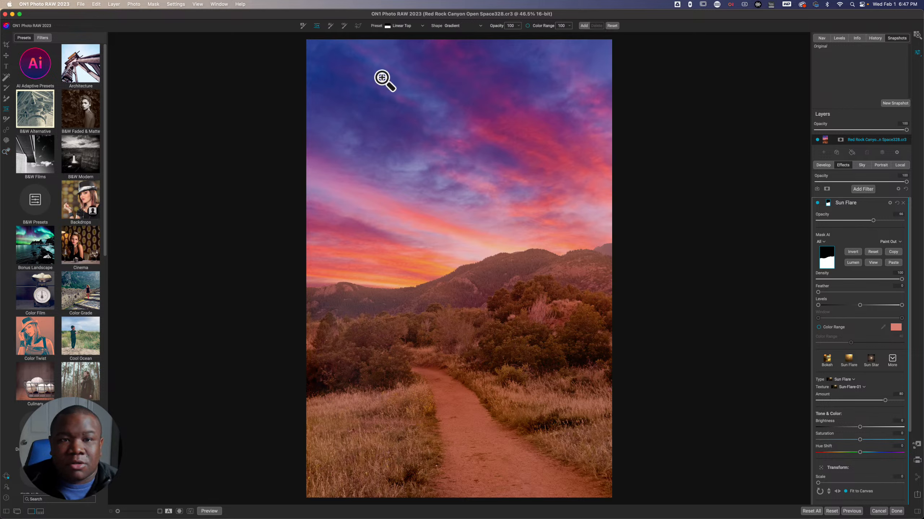
{"action": "left_click", "coordinate": [357, 27]}
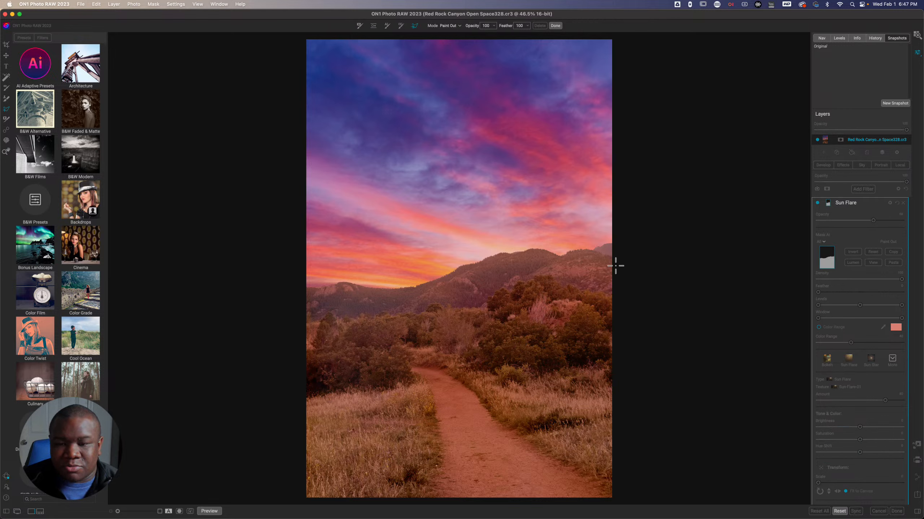
{"action": "left_click", "coordinate": [615, 268]}
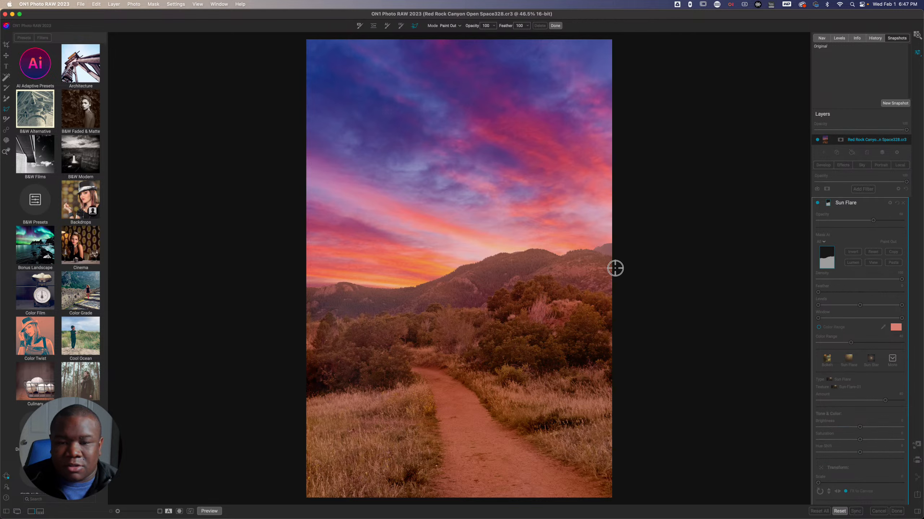
{"action": "left_click_drag", "start_coordinate": [582, 266], "coordinate": [298, 262]}
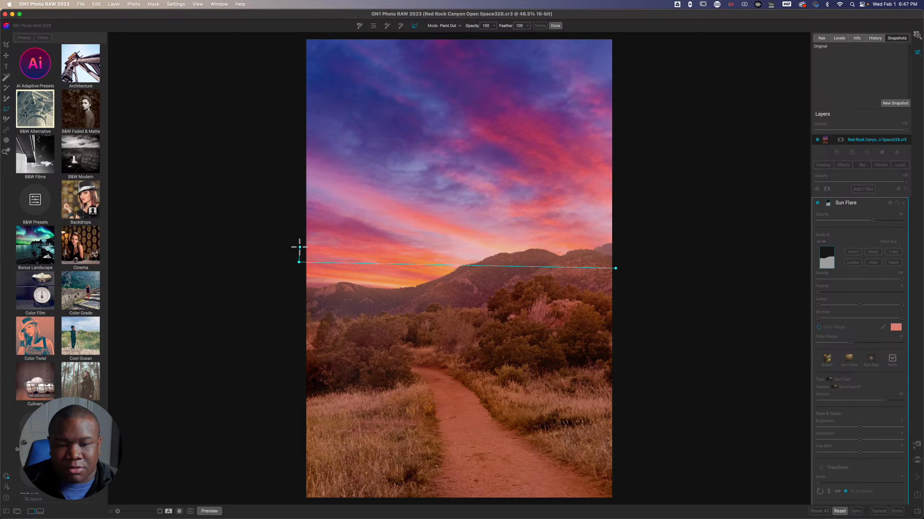
{"action": "left_click", "coordinate": [300, 236]}
{"action": "left_click", "coordinate": [302, 231]}
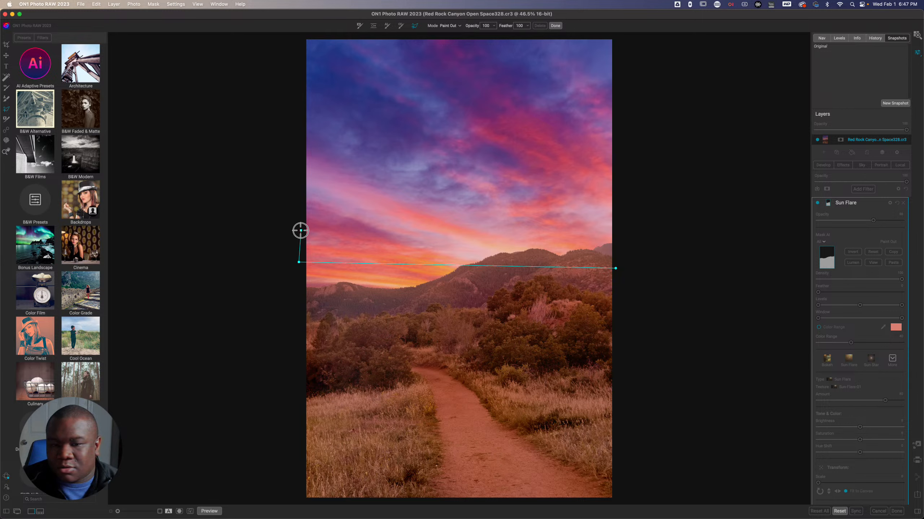
{"action": "left_click", "coordinate": [617, 244]}
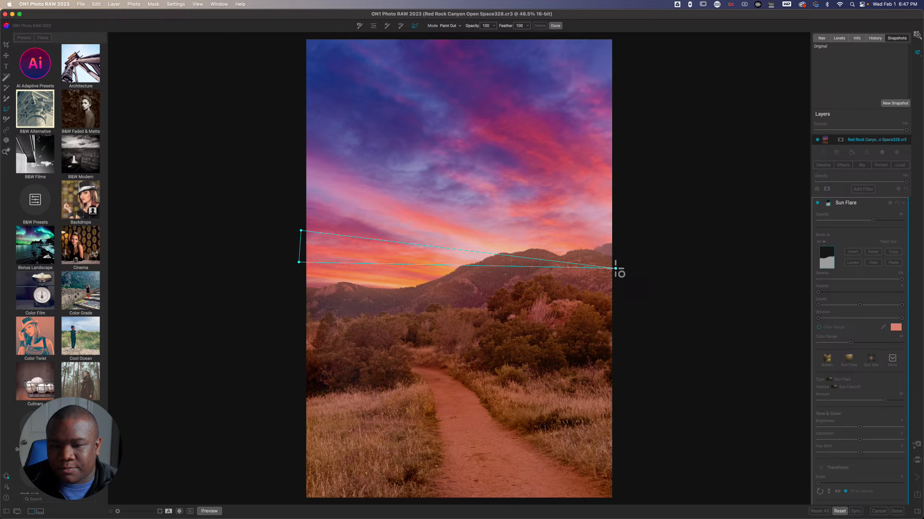
{"action": "left_click", "coordinate": [615, 268]}
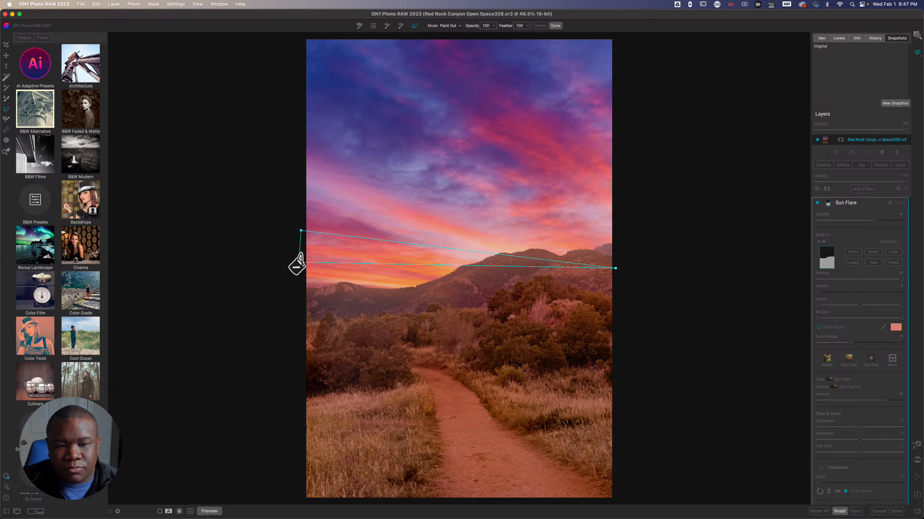
- Reshape the line mask by lowering its left corner, curving its lower edge under the mountains and extending its right corner past the photo
{"action": "left_click_drag", "start_coordinate": [298, 262], "coordinate": [291, 281]}
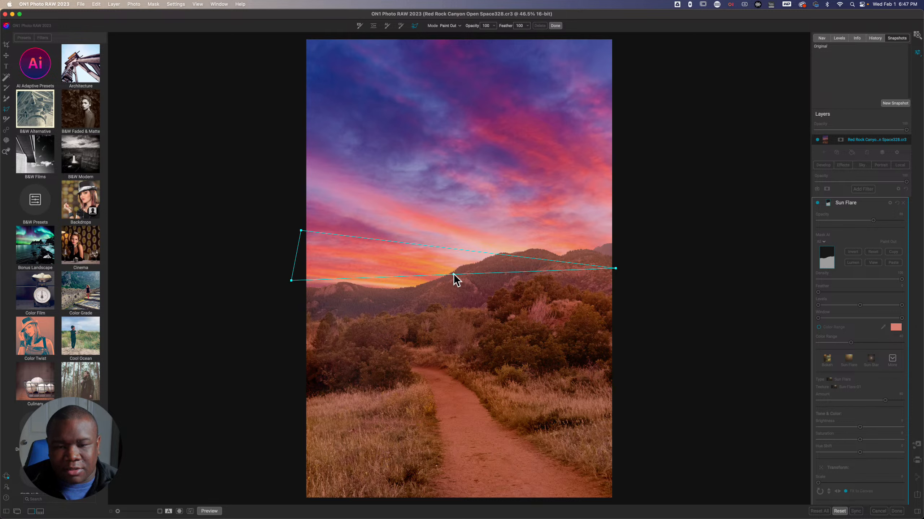
{"action": "left_click_drag", "start_coordinate": [453, 275], "coordinate": [452, 291]}
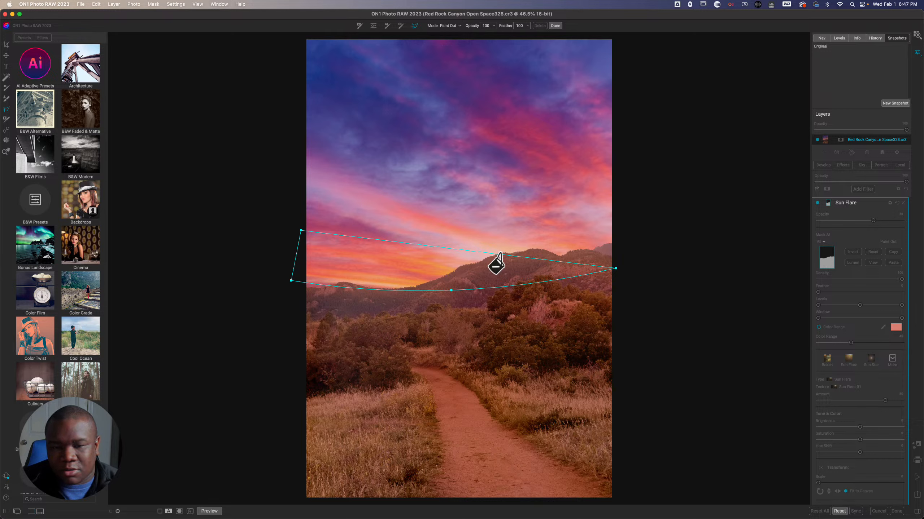
{"action": "left_click_drag", "start_coordinate": [614, 269], "coordinate": [650, 263]}
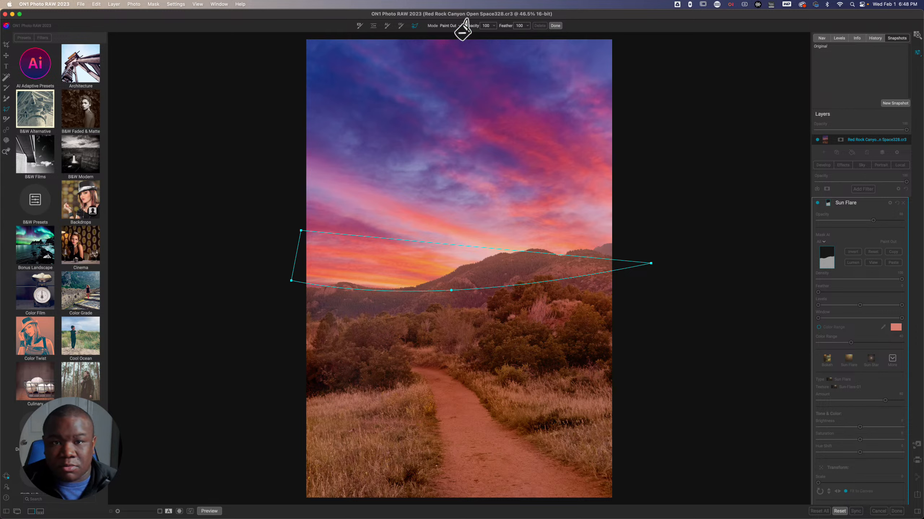
- Switch the line mask to Paint In and fill the shape across the mountains at 100 opacity and 100 feather
{"action": "left_click", "coordinate": [457, 26]}
{"action": "left_click", "coordinate": [457, 38]}
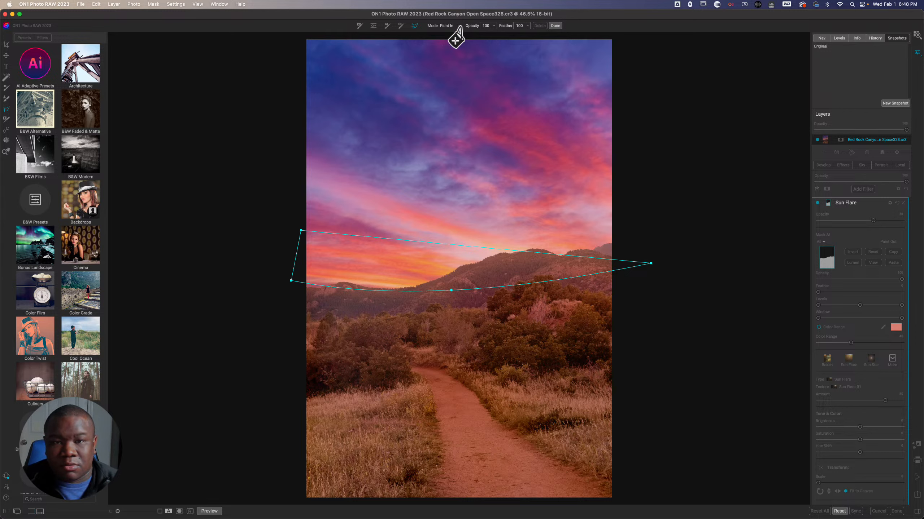
{"action": "left_click", "coordinate": [440, 262]}
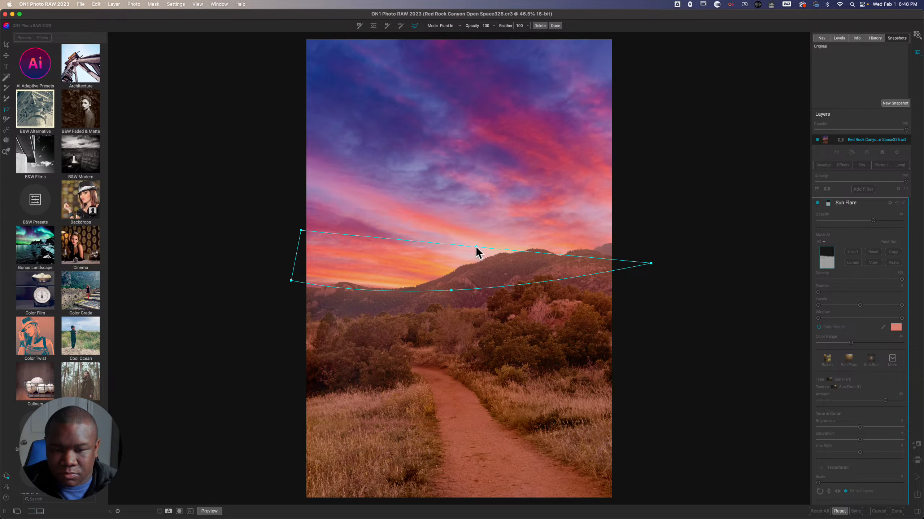
- Curve the line mask's upper edge upward into the glowing sky and finish editing the mask
{"action": "left_click_drag", "start_coordinate": [475, 248], "coordinate": [475, 226]}
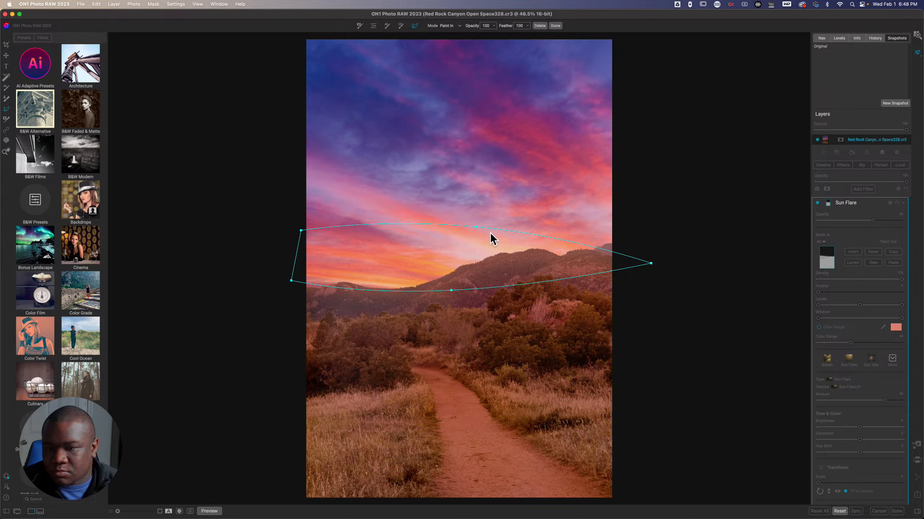
{"action": "left_click", "coordinate": [555, 26]}
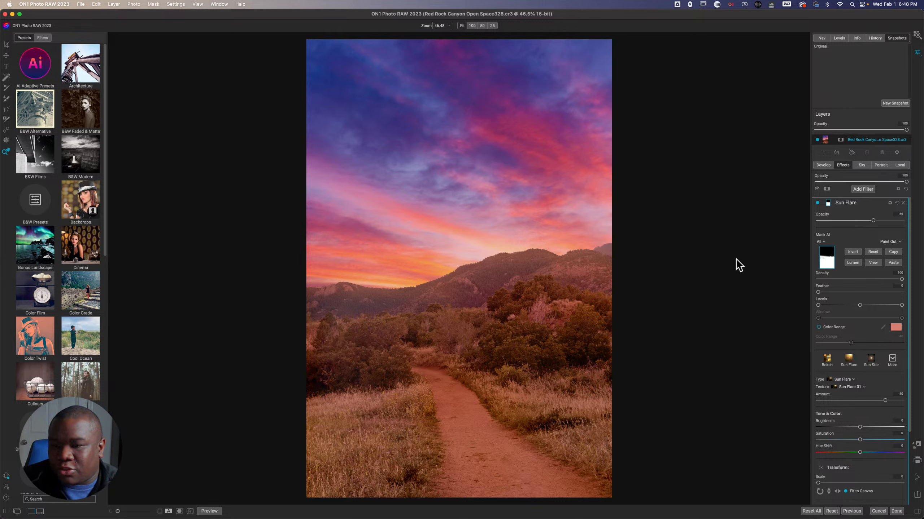
- Lower the Sun Flare filter's opacity to about 60 and check its mask in the mask view
{"action": "left_click_drag", "start_coordinate": [872, 220], "coordinate": [868, 220]}
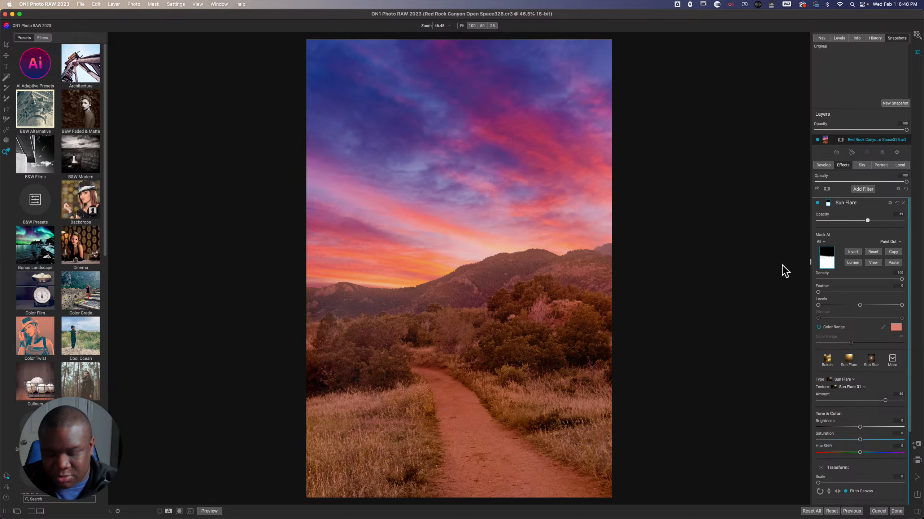
{"action": "key", "text": "super+m"}
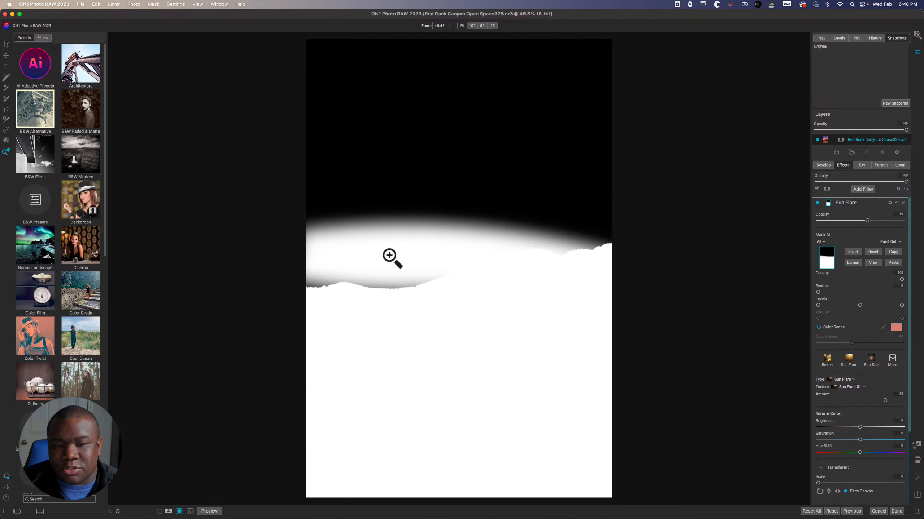
{"action": "key", "text": "super+m"}
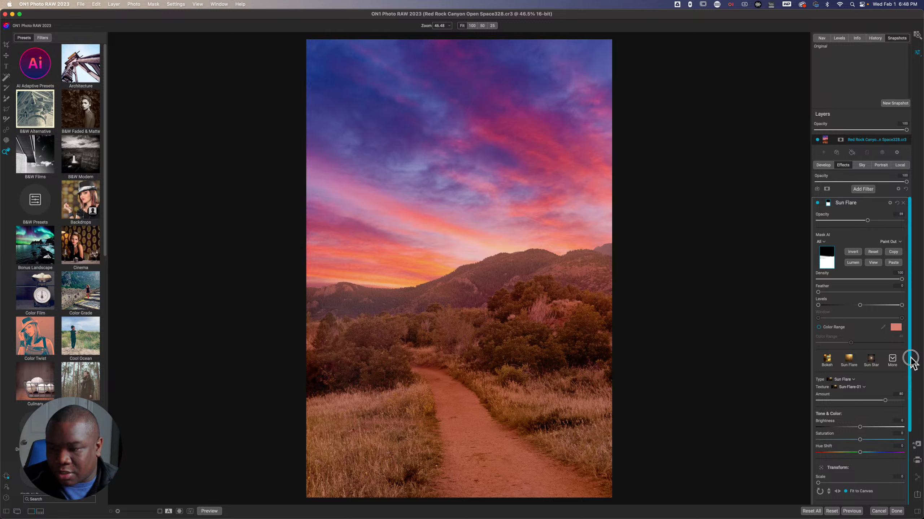
- Raise the Sun Flare filter's Brightness and Saturation to about 20 each
{"action": "left_click_drag", "start_coordinate": [909, 355], "coordinate": [917, 410]}
{"action": "left_click_drag", "start_coordinate": [859, 374], "coordinate": [878, 362]}
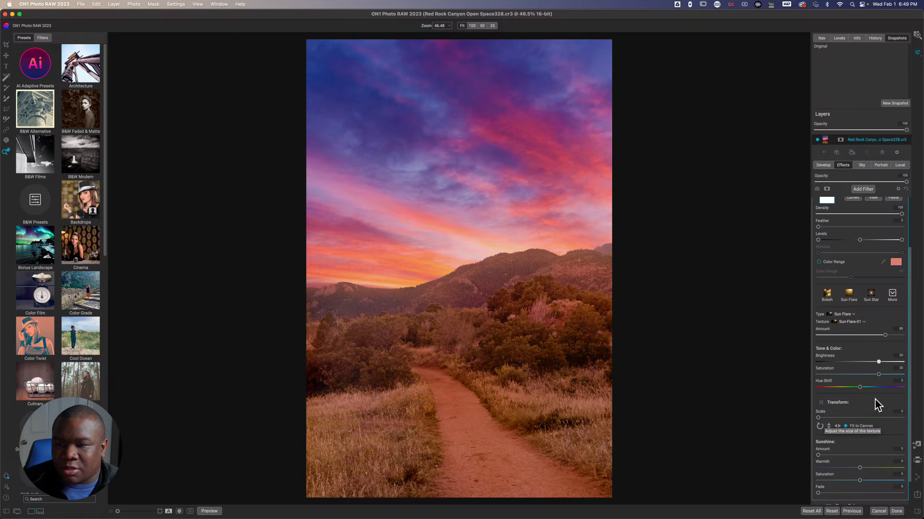
{"action": "left_click_drag", "start_coordinate": [911, 387], "coordinate": [908, 326]}
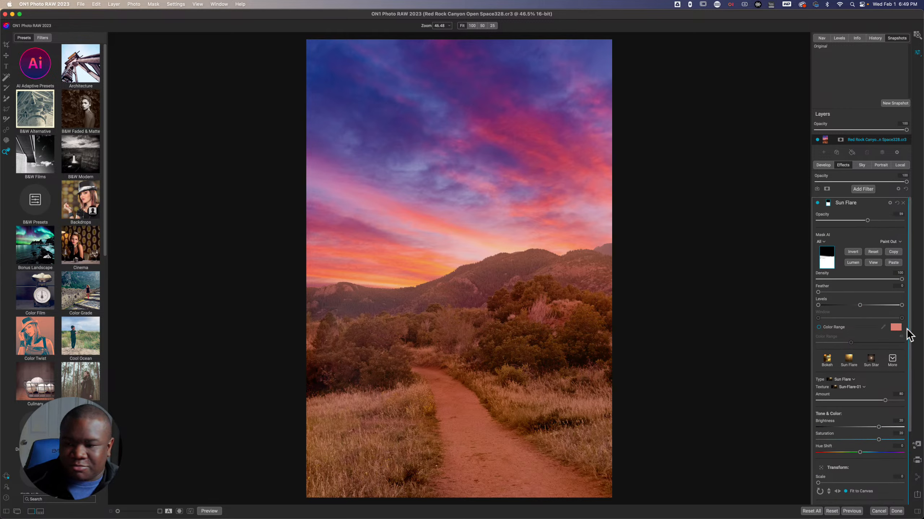
- Collapse the Sun Flare settings and compare the edited photo with the original
{"action": "left_click", "coordinate": [858, 203]}
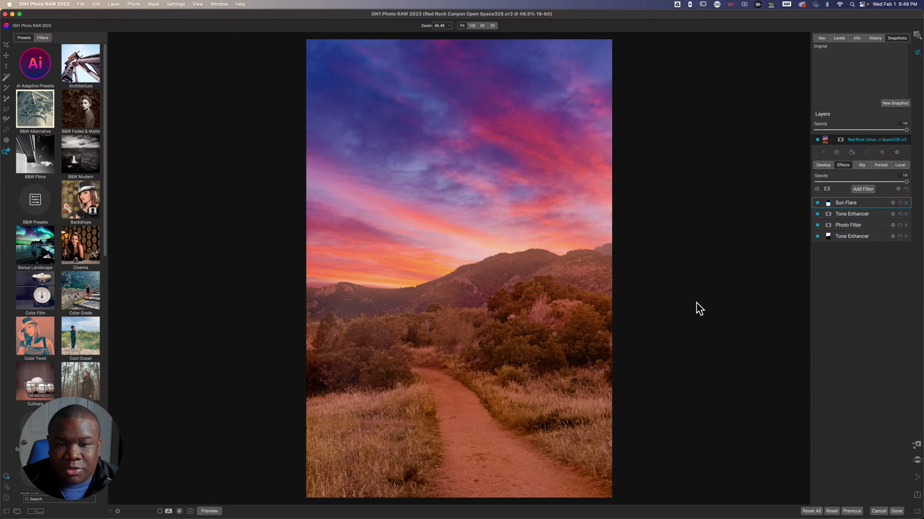
{"action": "key", "text": "backslash"}
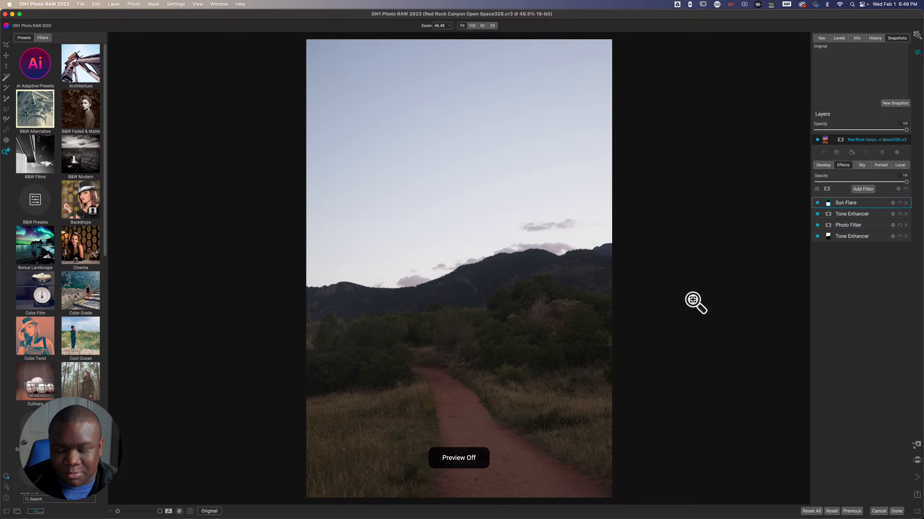
{"action": "key", "text": "backslash"}
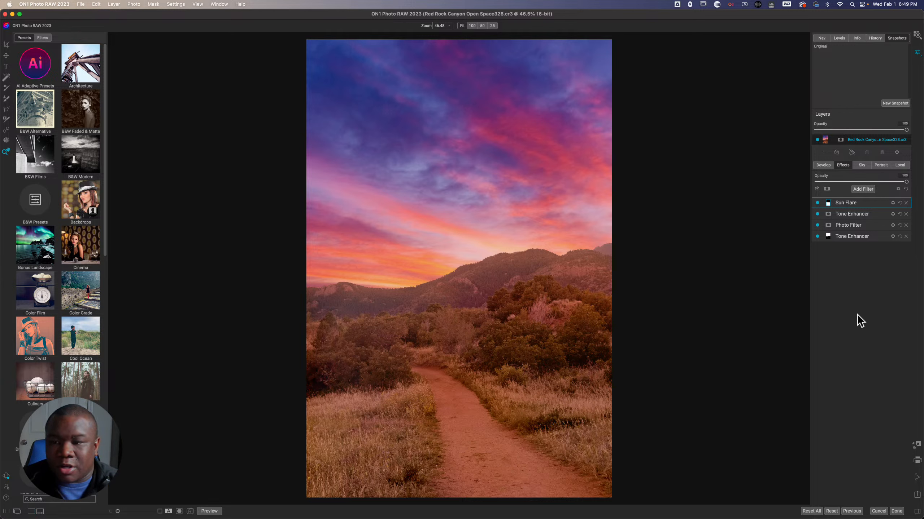
- Add a Dynamic Contrast filter, paste the copied sky mask into it and invert the mask to target the land
{"action": "left_click", "coordinate": [862, 189]}
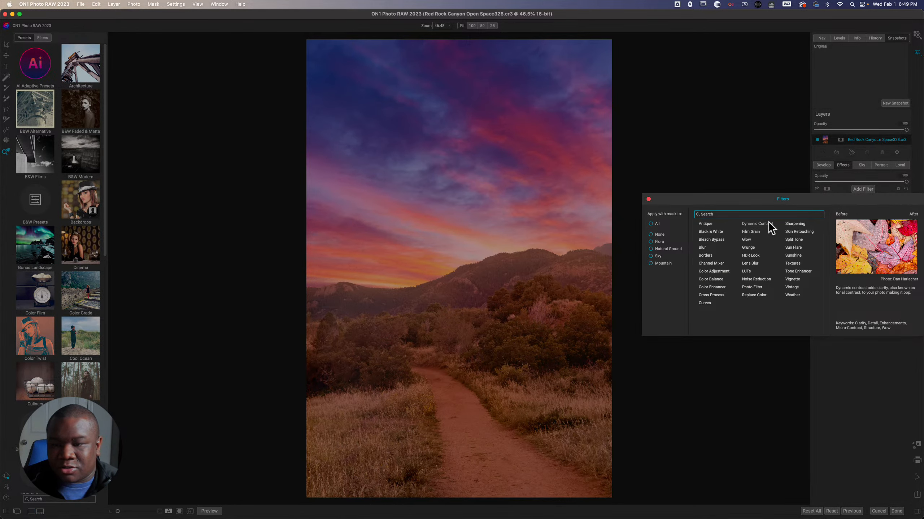
{"action": "left_click", "coordinate": [756, 224]}
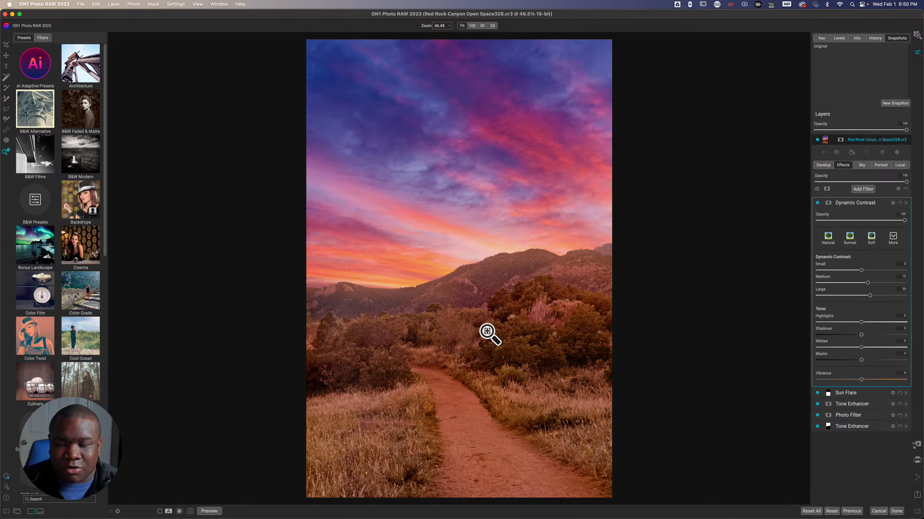
{"action": "left_click", "coordinate": [830, 203]}
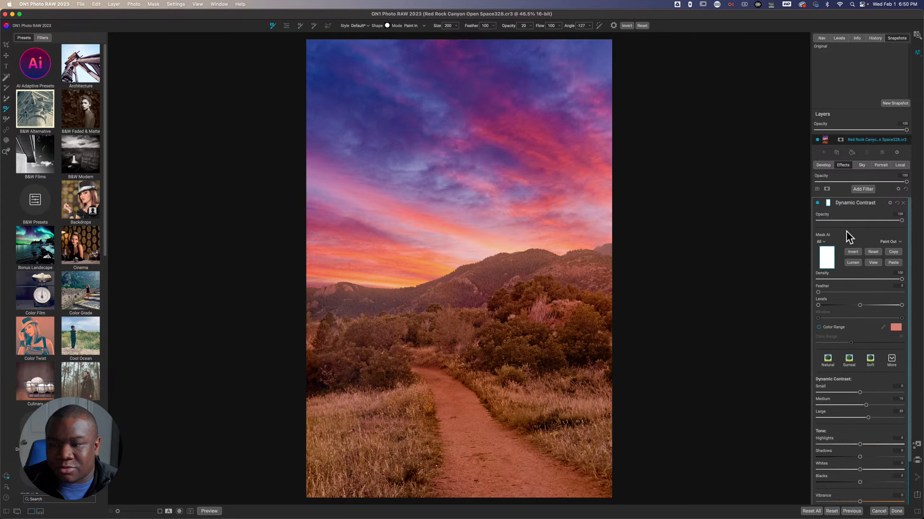
{"action": "left_click", "coordinate": [891, 263]}
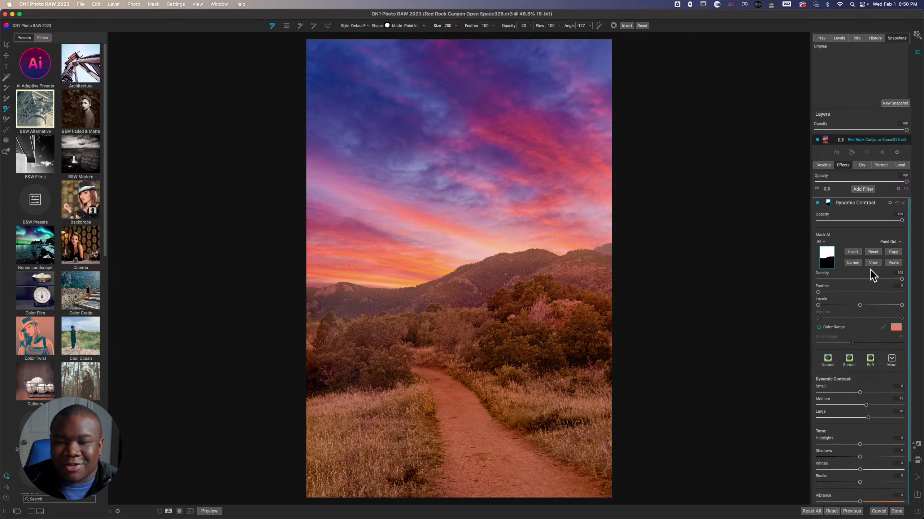
{"action": "left_click", "coordinate": [854, 251]}
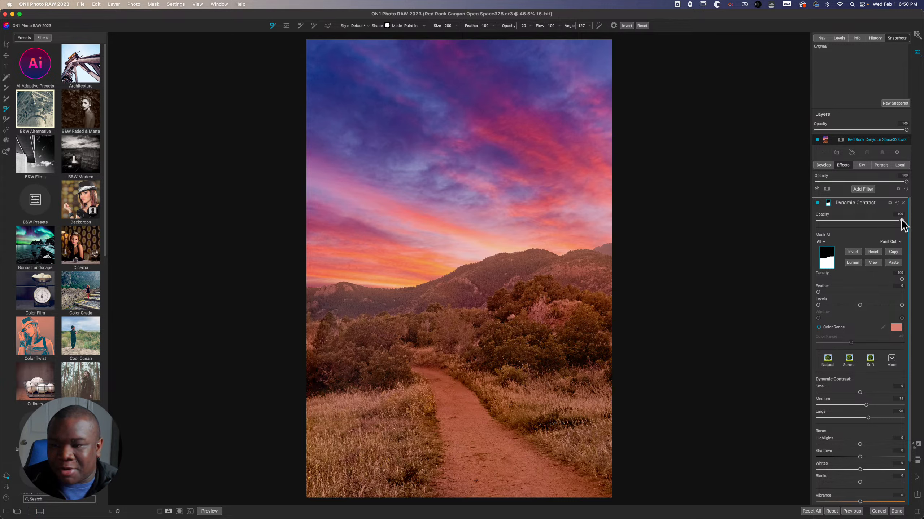
- Lower the Dynamic Contrast filter's opacity to about 35 and collapse its settings
{"action": "left_click_drag", "start_coordinate": [901, 221], "coordinate": [844, 222]}
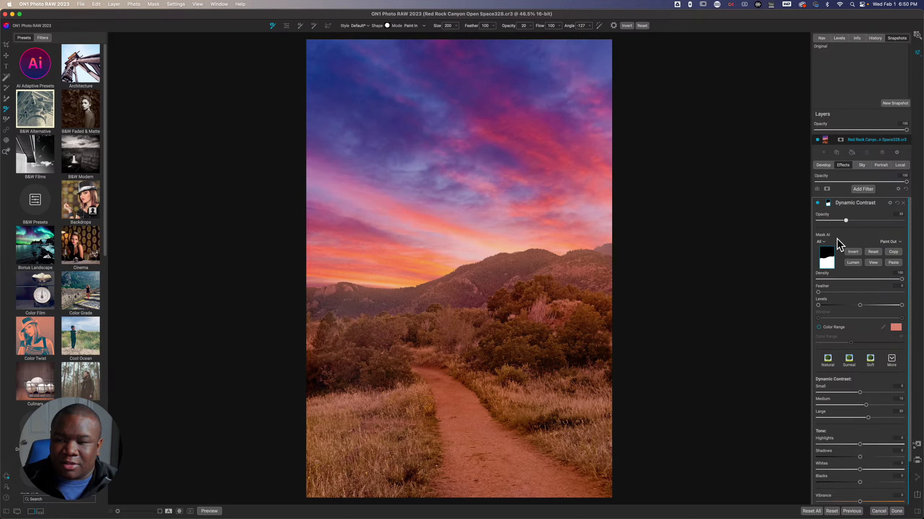
{"action": "left_click", "coordinate": [828, 202]}
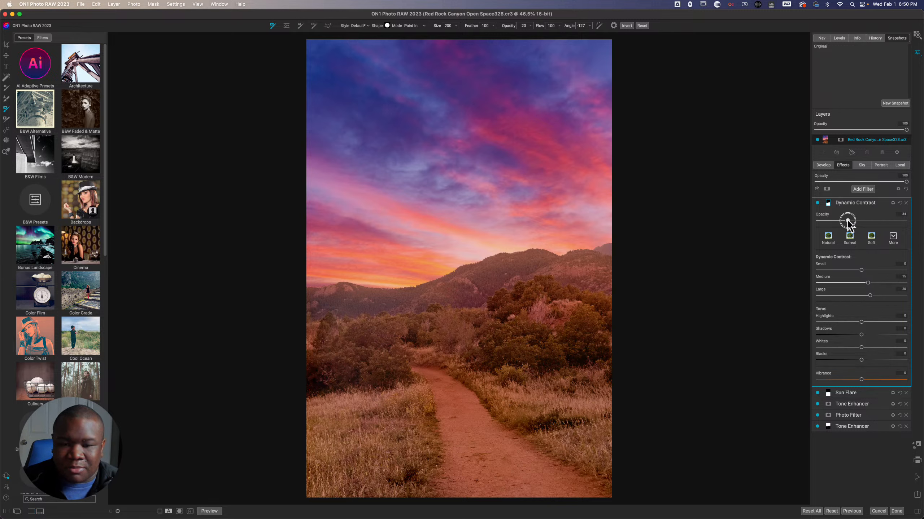
{"action": "left_click_drag", "start_coordinate": [846, 221], "coordinate": [847, 223]}
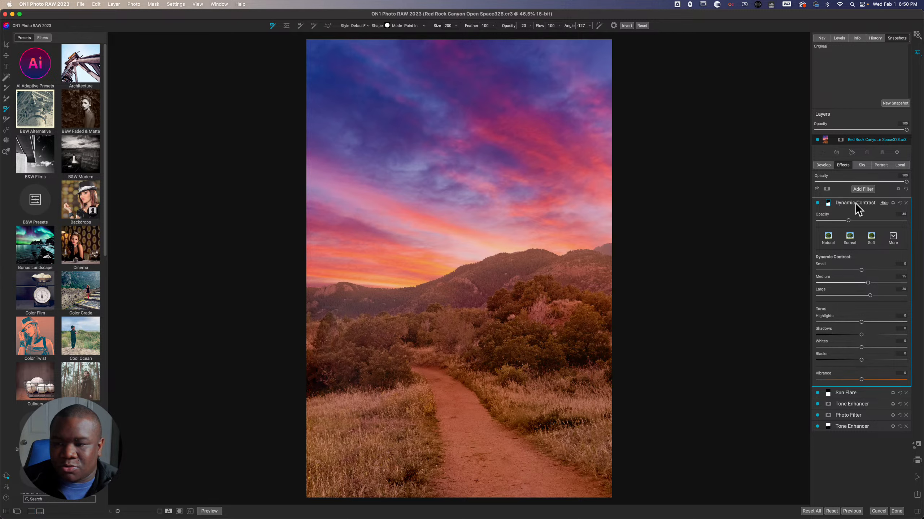
{"action": "left_click", "coordinate": [855, 203]}
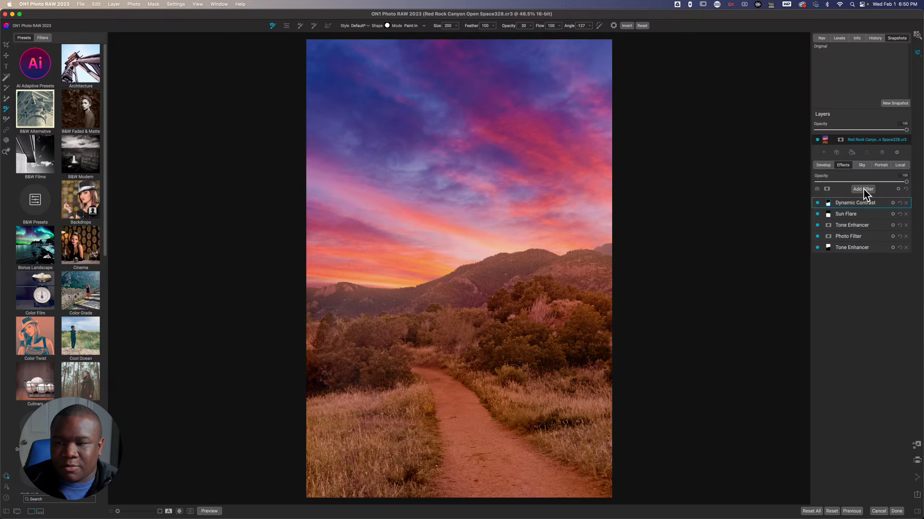
- Add another Tone Enhancer filter with Exposure at 0 and Contrast at 11, and switch the filter off
{"action": "left_click", "coordinate": [863, 188]}
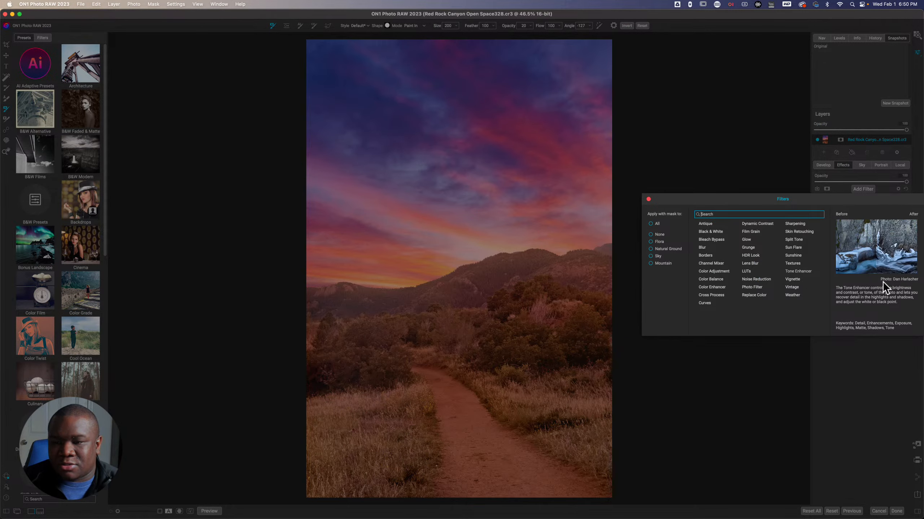
{"action": "left_click", "coordinate": [866, 273]}
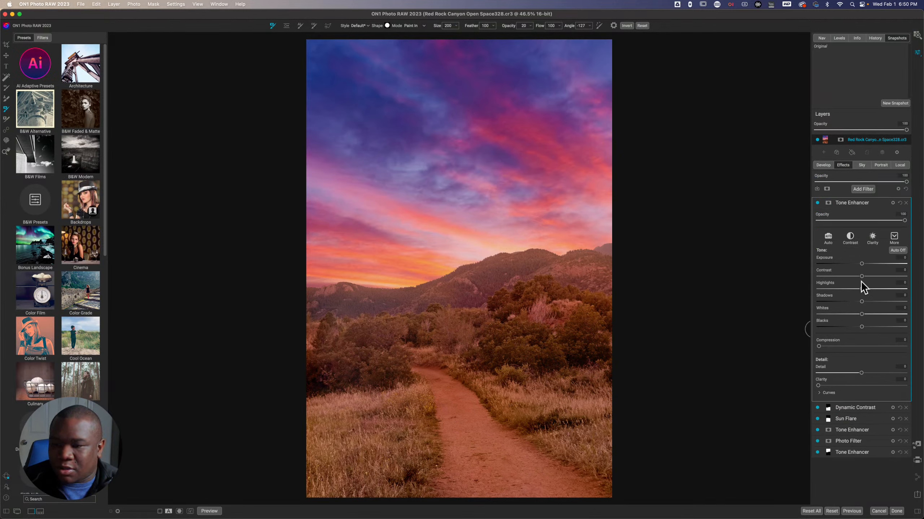
{"action": "mouse_move", "coordinate": [862, 276]}
{"action": "left_mouse_down"}
{"action": "mouse_move", "coordinate": [882, 279]}
{"action": "mouse_move", "coordinate": [861, 264]}
{"action": "left_mouse_up"}
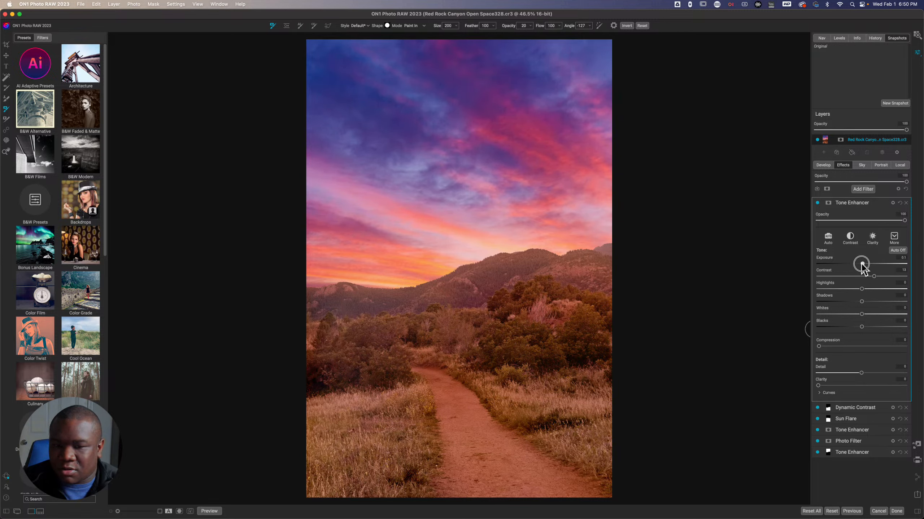
{"action": "double_click", "coordinate": [862, 264]}
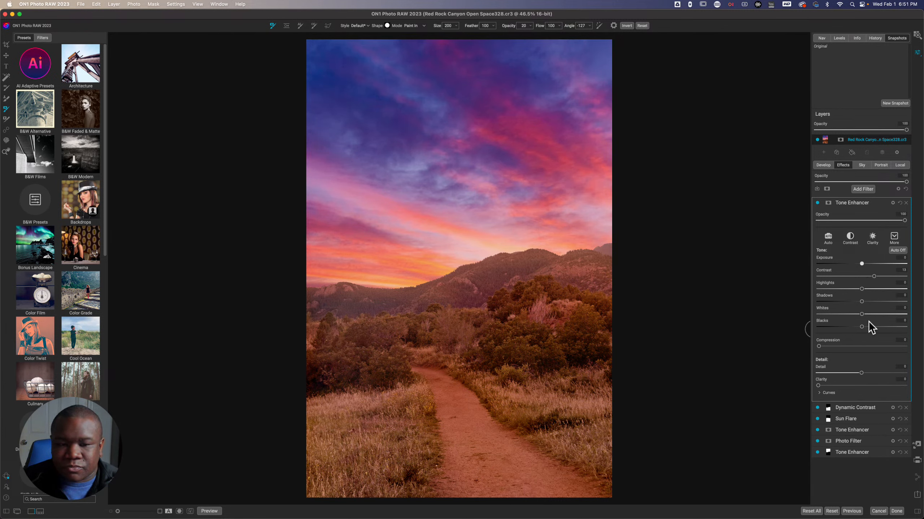
{"action": "left_click", "coordinate": [874, 276]}
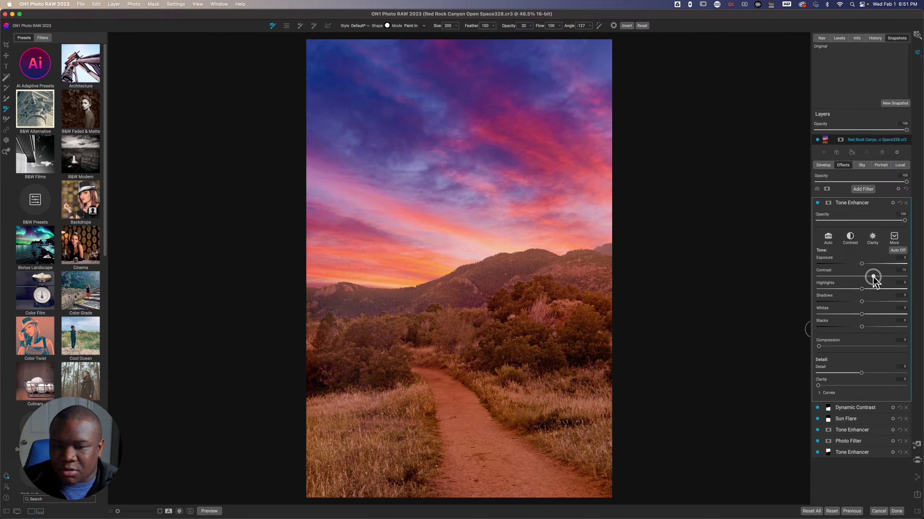
{"action": "left_click_drag", "start_coordinate": [874, 278], "coordinate": [872, 277]}
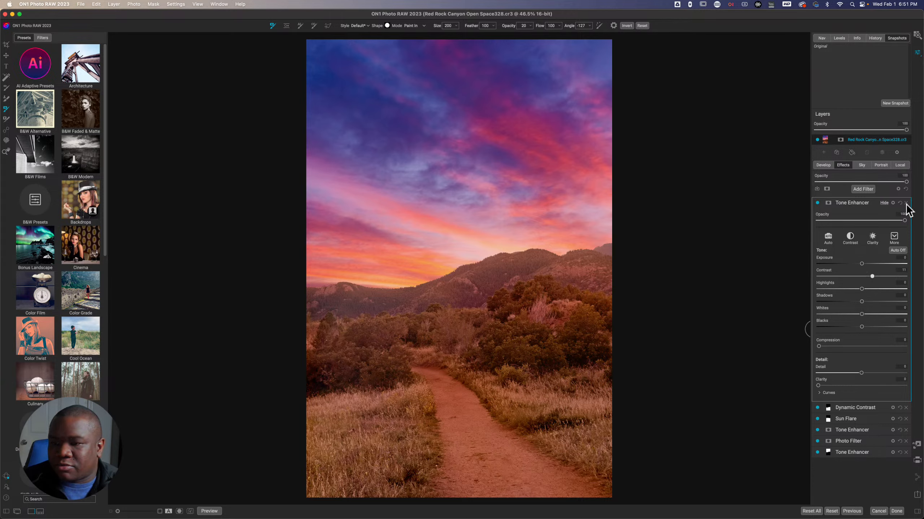
{"action": "left_click", "coordinate": [817, 203]}
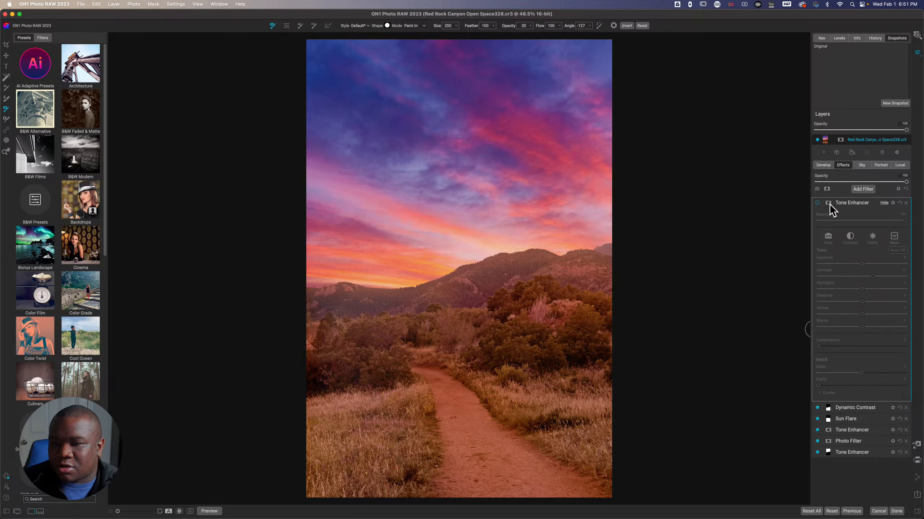
- Add a Color Enhancer filter and set the yellow range's Saturation to about 16 and Brightness to about -19
{"action": "left_click", "coordinate": [863, 187]}
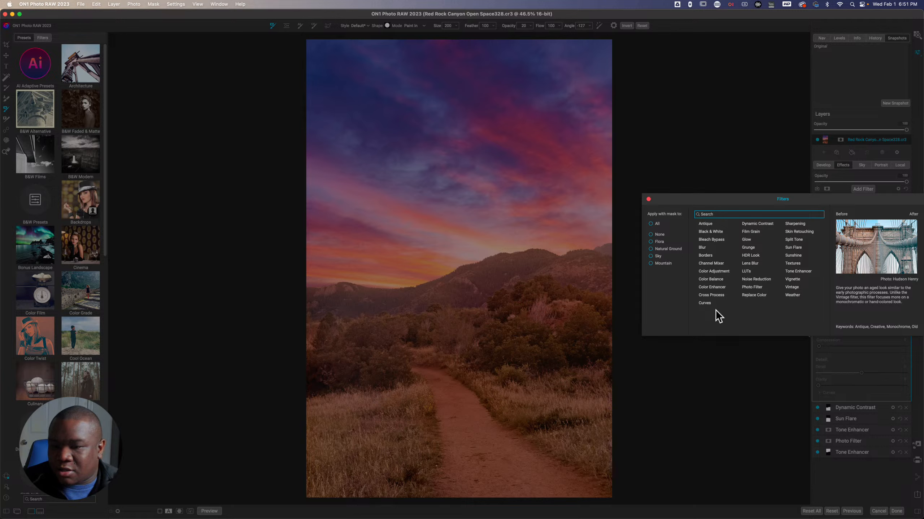
{"action": "mouse_move", "coordinate": [715, 288]}
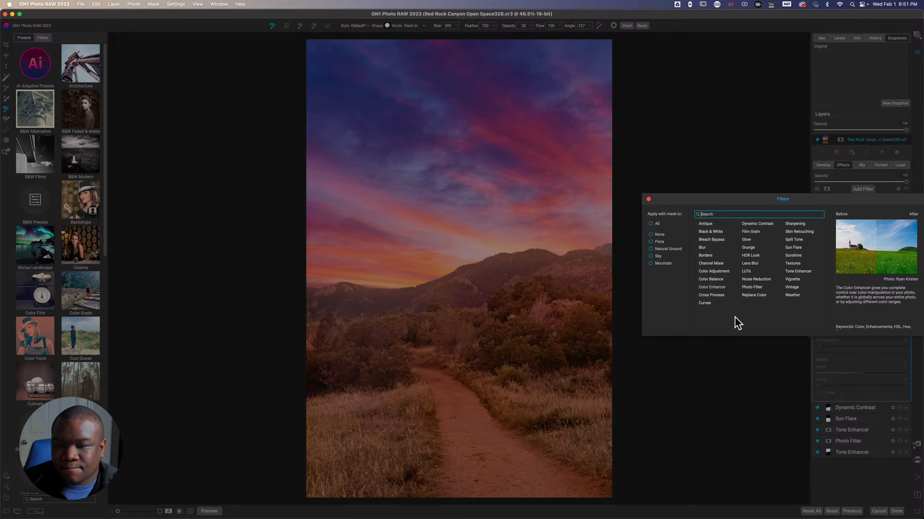
{"action": "left_click", "coordinate": [712, 287]}
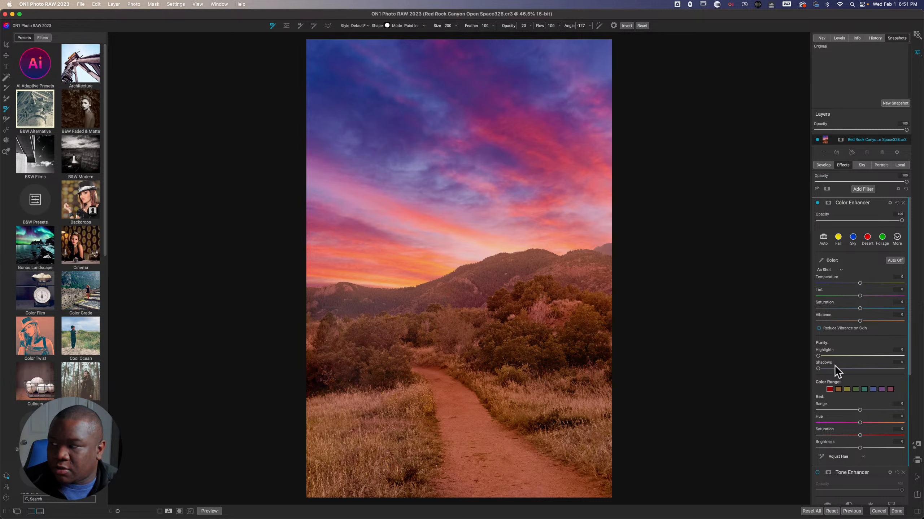
{"action": "left_click", "coordinate": [844, 389]}
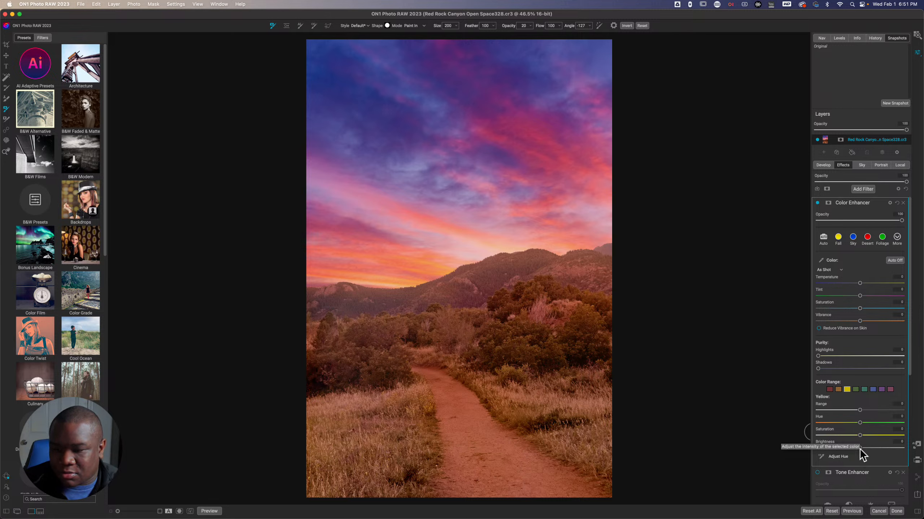
{"action": "left_click_drag", "start_coordinate": [860, 450], "coordinate": [874, 436]}
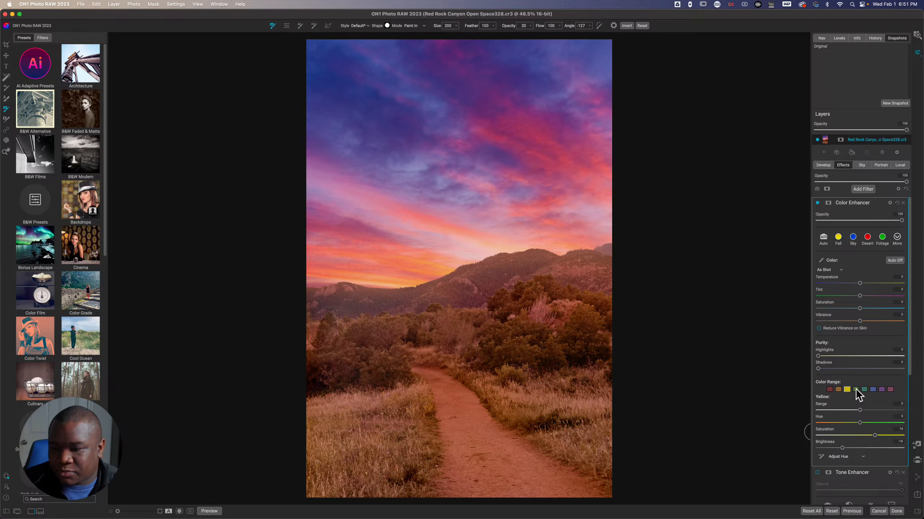
- Set the green range's Hue and Brightness to about -22 and Saturation to 17, and compare the Color Enhancer off and on
{"action": "left_click", "coordinate": [855, 389]}
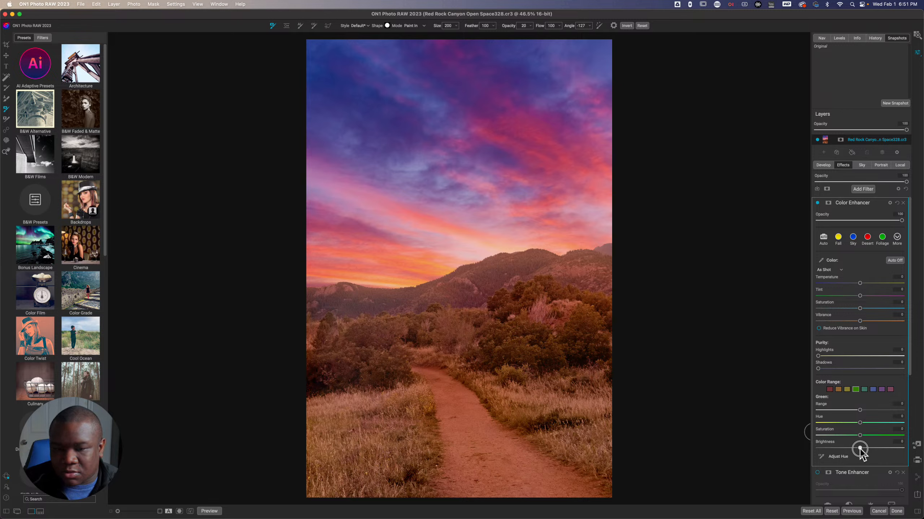
{"action": "left_click_drag", "start_coordinate": [860, 448], "coordinate": [840, 453]}
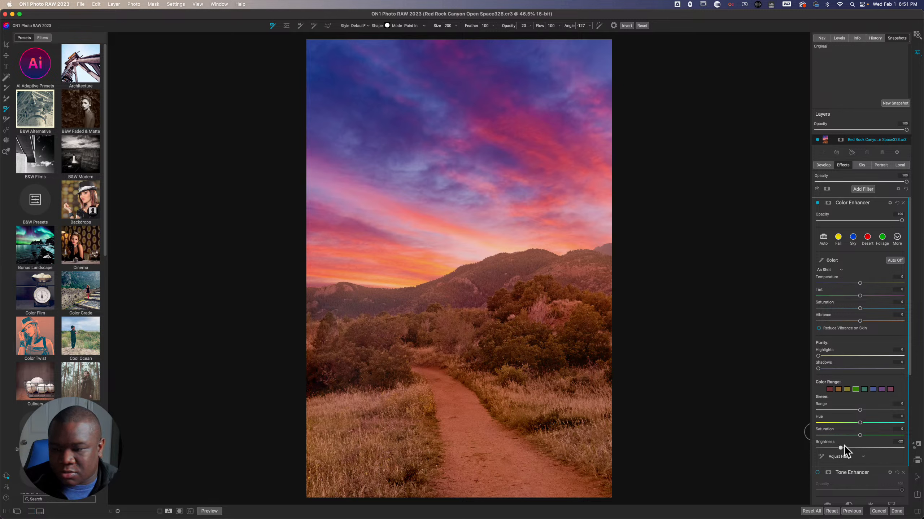
{"action": "left_click_drag", "start_coordinate": [860, 423], "coordinate": [876, 436]}
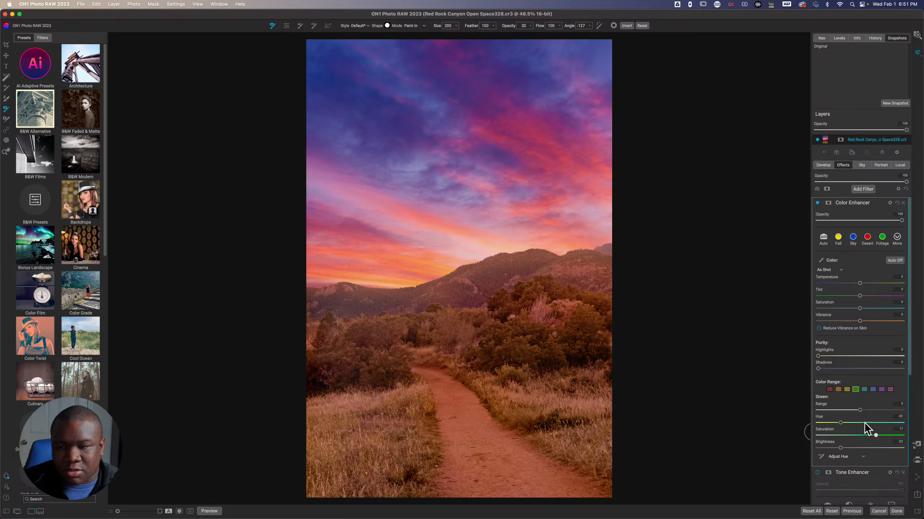
{"action": "left_click", "coordinate": [817, 203]}
{"action": "left_click", "coordinate": [817, 203]}
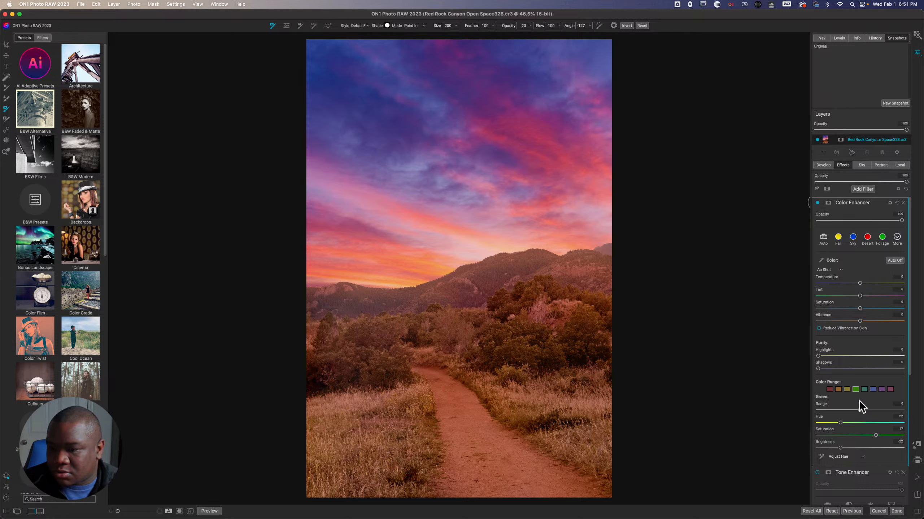
- Switch off the unmasked Color Enhancer filter and delete it from the effects stack
{"action": "left_click", "coordinate": [817, 203]}
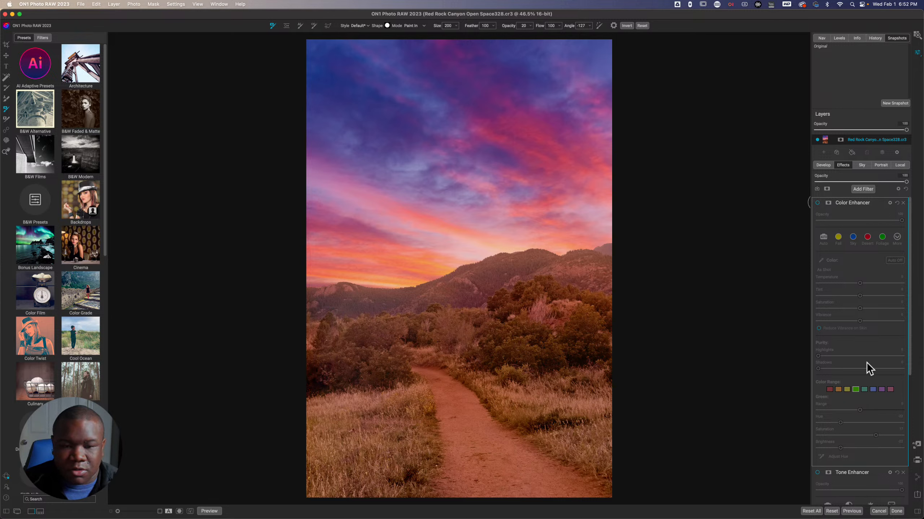
{"action": "key", "text": "Delete"}
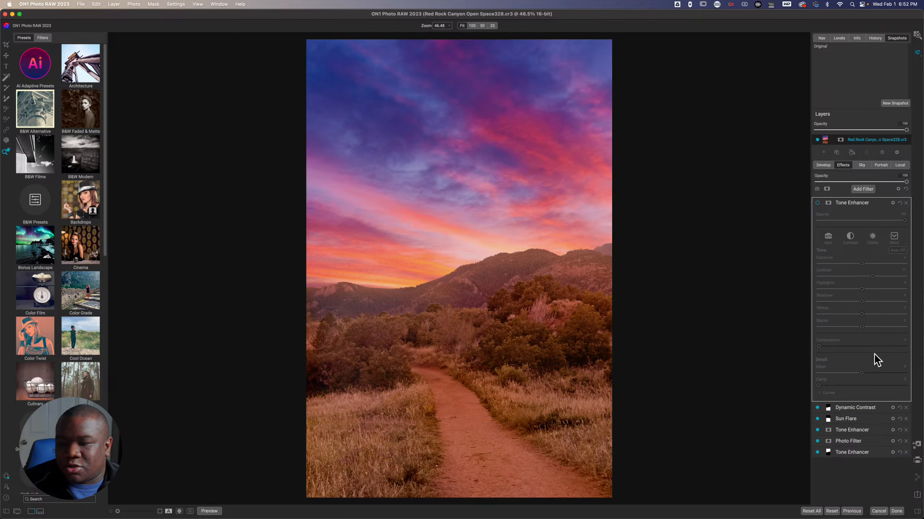
{"action": "left_click", "coordinate": [865, 407]}
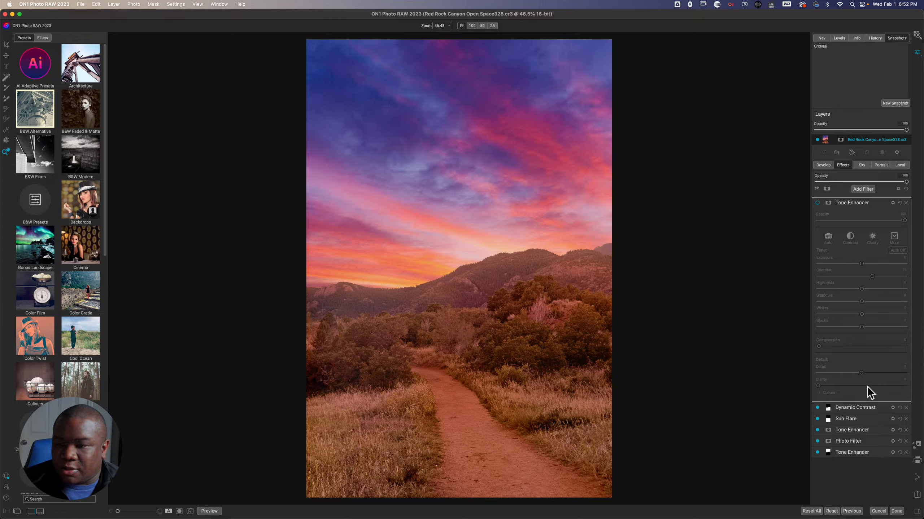
{"action": "left_click", "coordinate": [853, 206]}
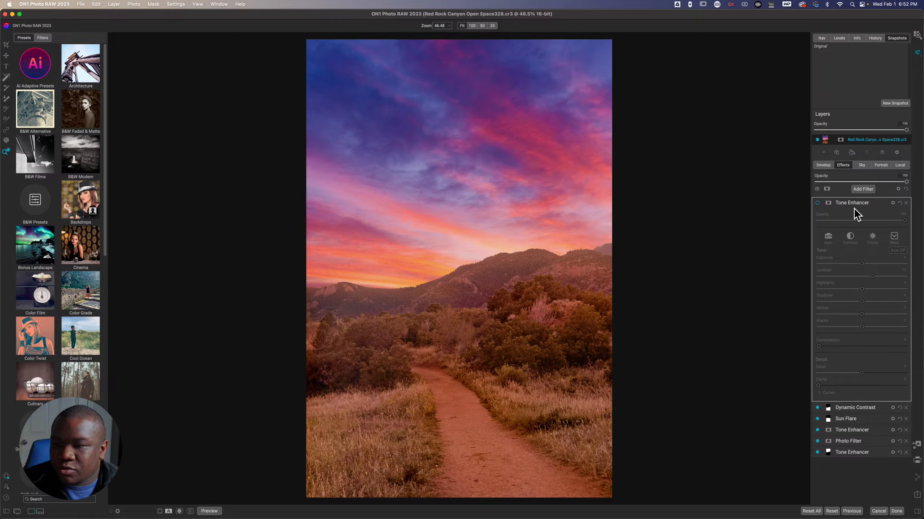
- Add a new Color Enhancer filter, paste the copied mask into it and invert the mask to target the ground
{"action": "left_click", "coordinate": [861, 189]}
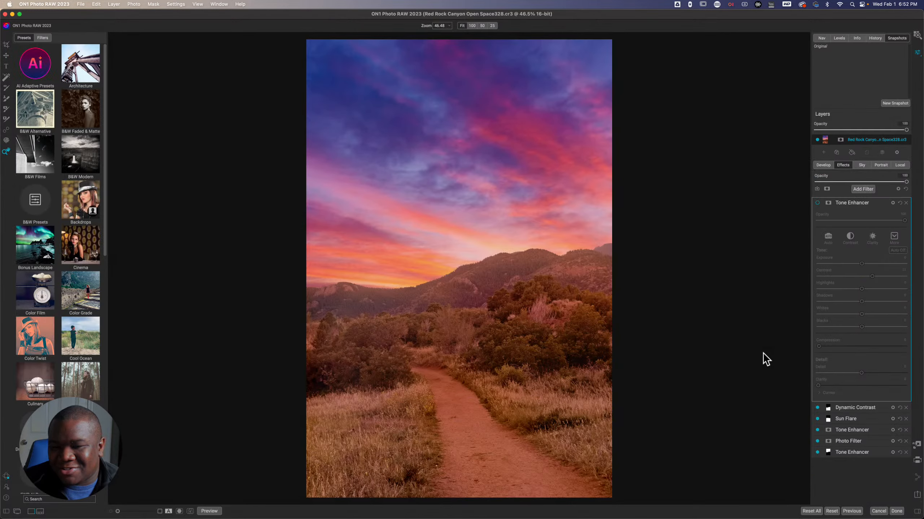
{"action": "left_click", "coordinate": [828, 203]}
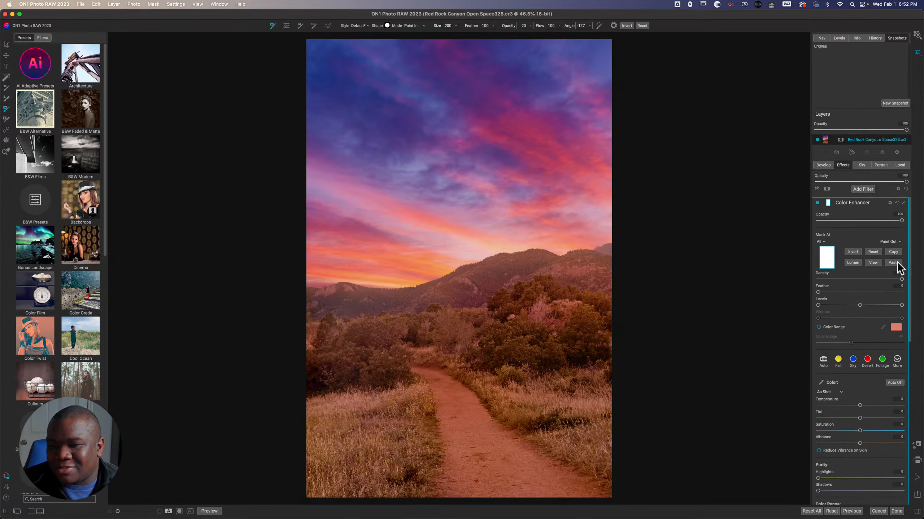
{"action": "left_click", "coordinate": [893, 262]}
{"action": "left_click", "coordinate": [853, 252]}
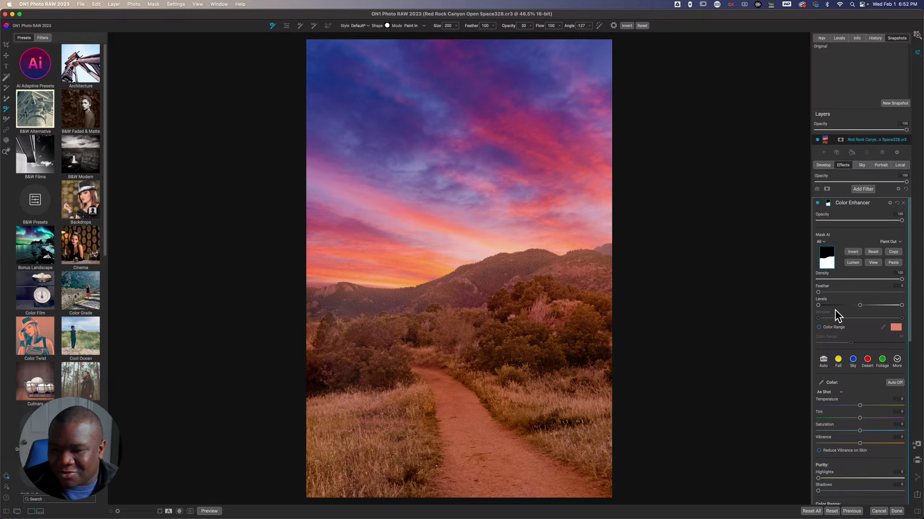
- Set the ground Color Enhancer's Saturation to 11, Vibrance to 12, Temperature to about -6 and Tint to 4, and collapse it
{"action": "mouse_move", "coordinate": [859, 443]}
{"action": "left_mouse_down"}
{"action": "mouse_move", "coordinate": [882, 444]}
{"action": "mouse_move", "coordinate": [867, 445]}
{"action": "mouse_move", "coordinate": [861, 432]}
{"action": "mouse_move", "coordinate": [870, 432]}
{"action": "left_mouse_up"}
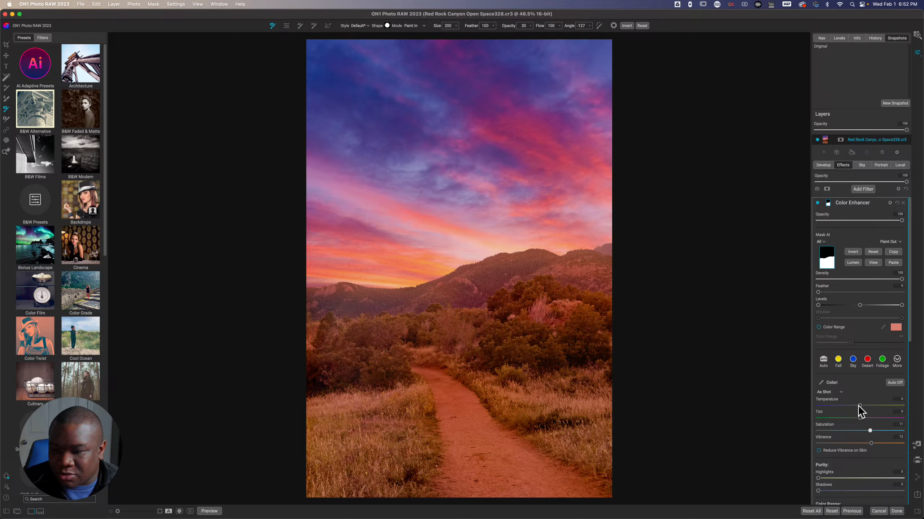
{"action": "left_click_drag", "start_coordinate": [860, 408], "coordinate": [863, 419]}
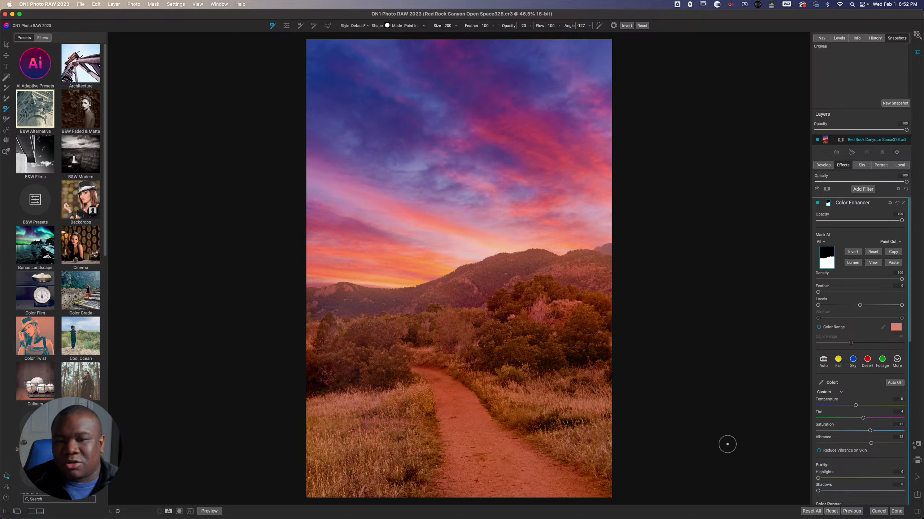
{"action": "left_click", "coordinate": [852, 202]}
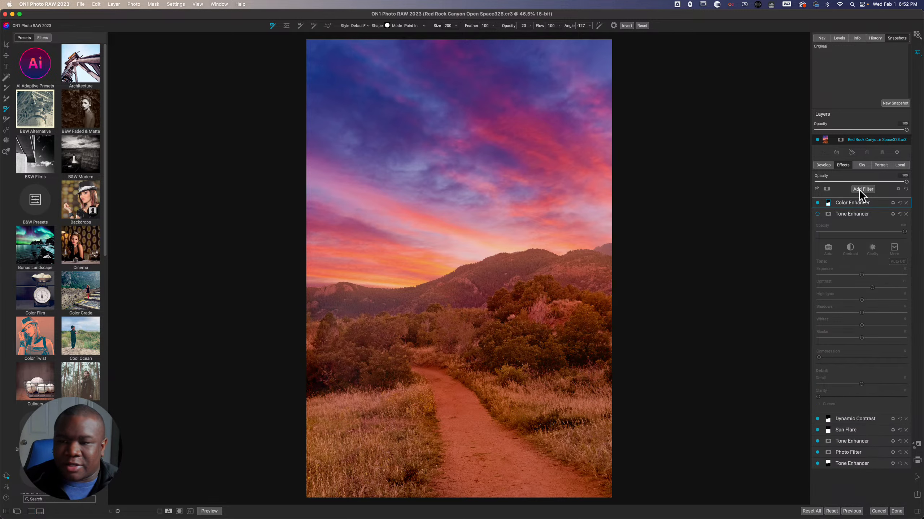
- Add another Color Enhancer filter and paste the copied mask so it affects only the sky
{"action": "left_click", "coordinate": [859, 189]}
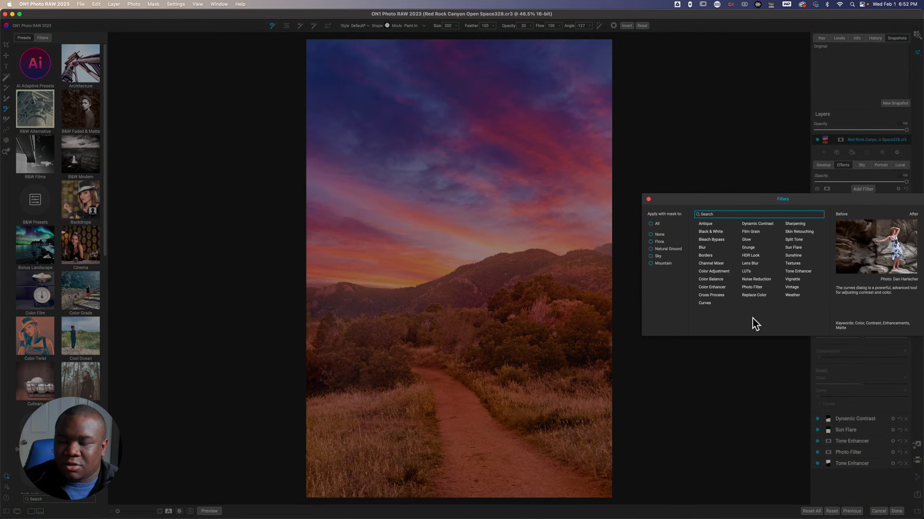
{"action": "left_click", "coordinate": [712, 288]}
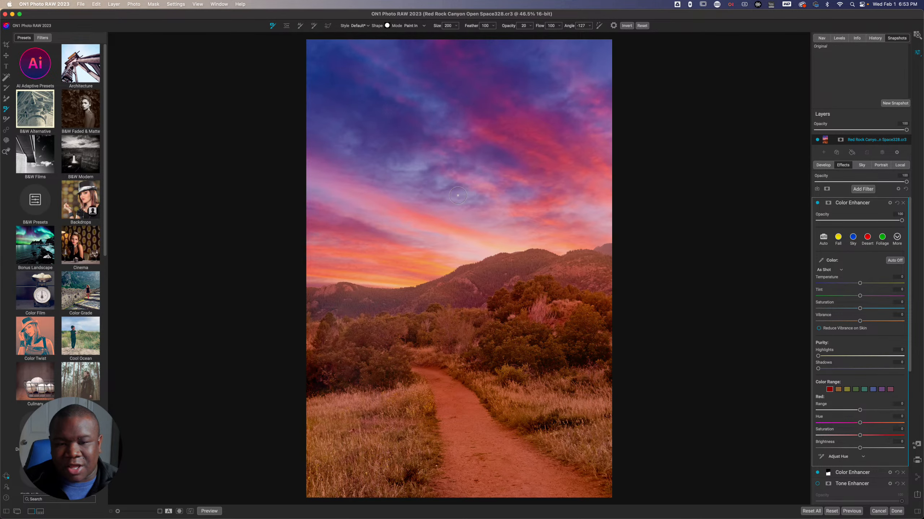
{"action": "left_click", "coordinate": [828, 204]}
{"action": "left_click", "coordinate": [891, 263]}
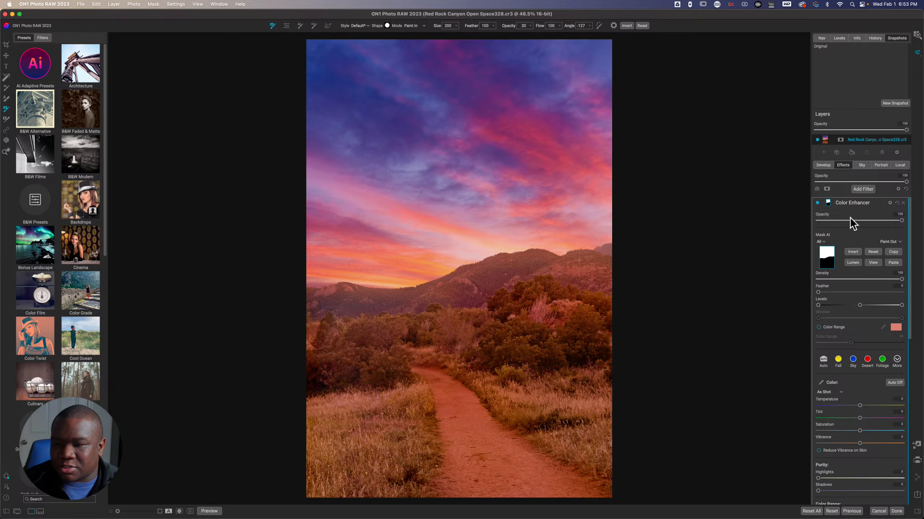
{"action": "left_click", "coordinate": [827, 203]}
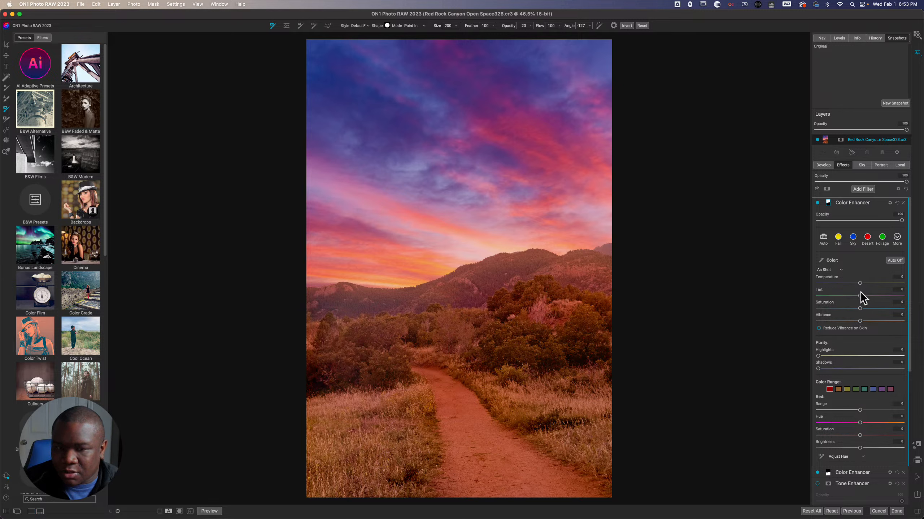
- Set the sky Color Enhancer's Saturation to 10, Vibrance to 6, a slightly cooler Temperature and Opacity to about 90, and compare with the original photo
{"action": "mouse_move", "coordinate": [860, 309]}
{"action": "left_mouse_down"}
{"action": "mouse_move", "coordinate": [876, 311]}
{"action": "mouse_move", "coordinate": [866, 310]}
{"action": "mouse_move", "coordinate": [874, 310]}
{"action": "mouse_move", "coordinate": [865, 320]}
{"action": "left_mouse_up"}
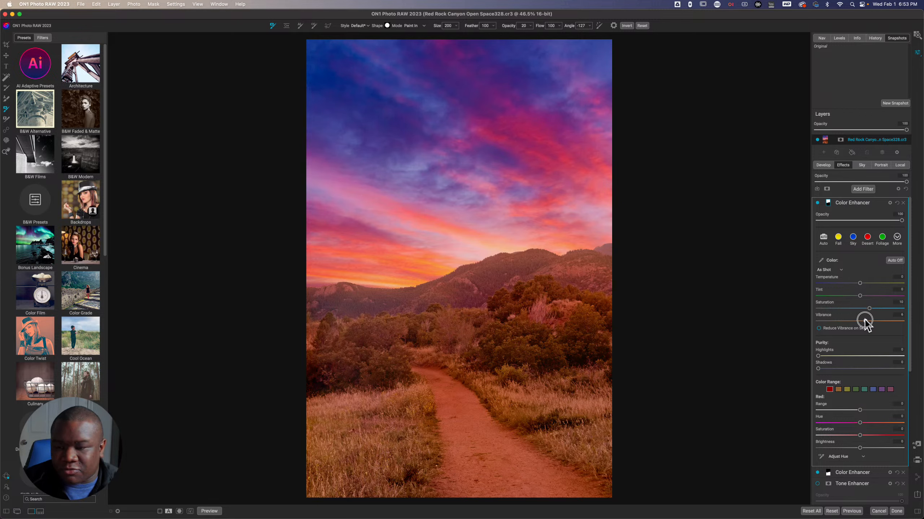
{"action": "left_click_drag", "start_coordinate": [860, 284], "coordinate": [857, 285]}
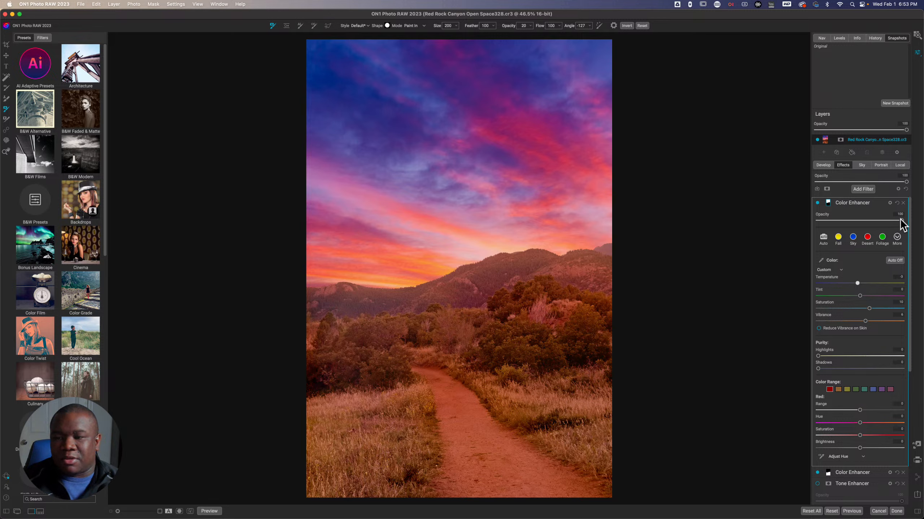
{"action": "left_click_drag", "start_coordinate": [900, 220], "coordinate": [893, 220]}
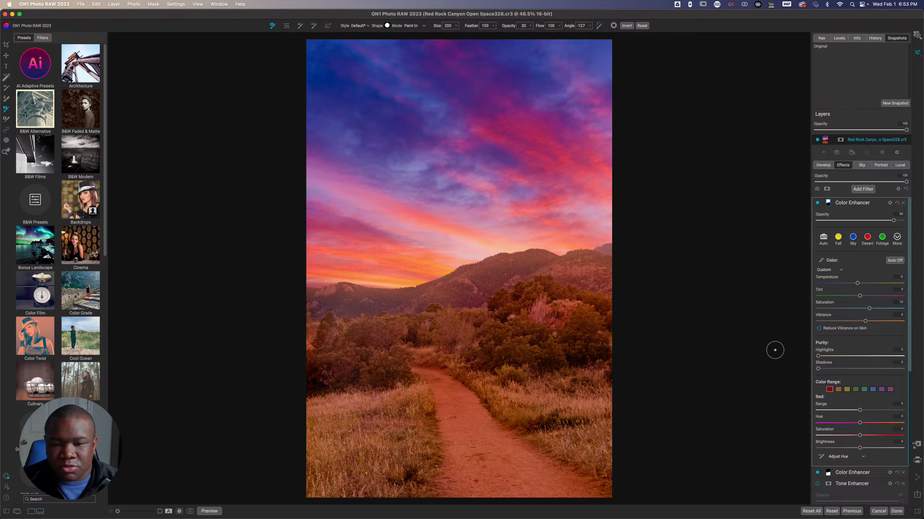
{"action": "key", "text": "super+p"}
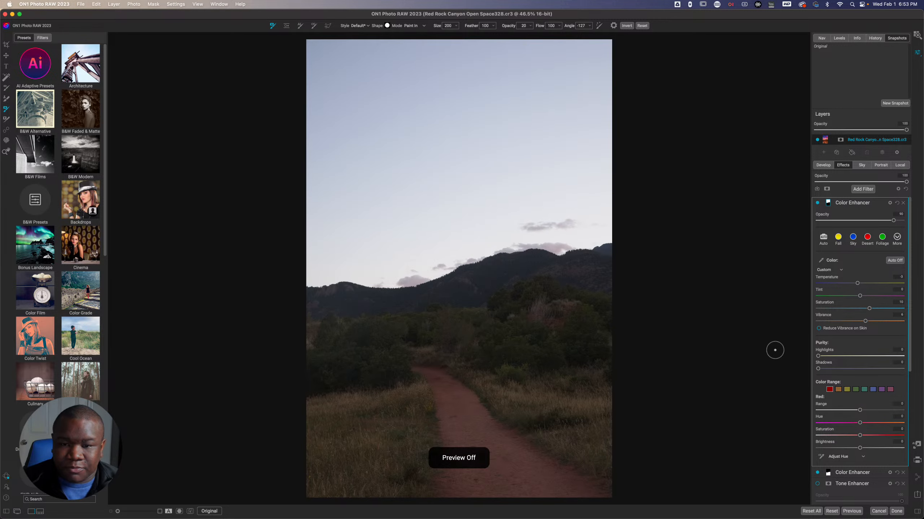
{"action": "key", "text": "super+p"}
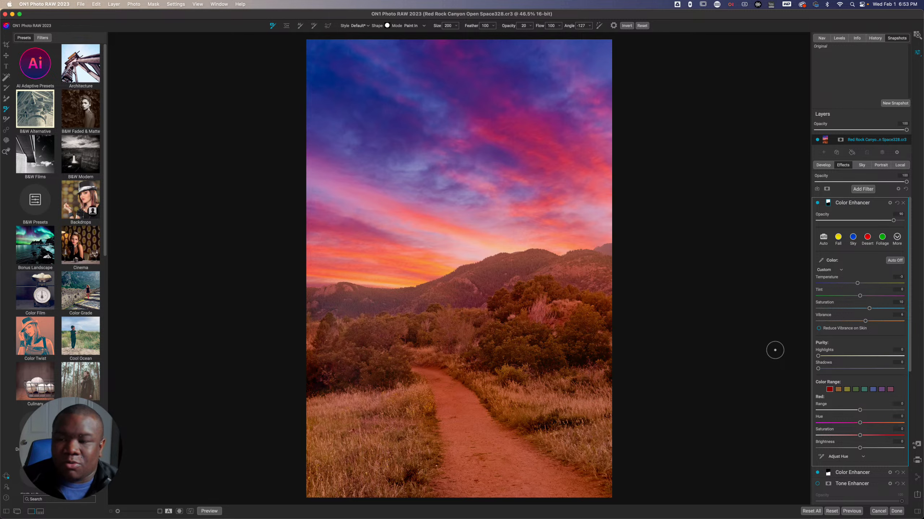
- Collapse the settings of the sky Color Enhancer and the switched-off Tone Enhancer
{"action": "left_click", "coordinate": [866, 203]}
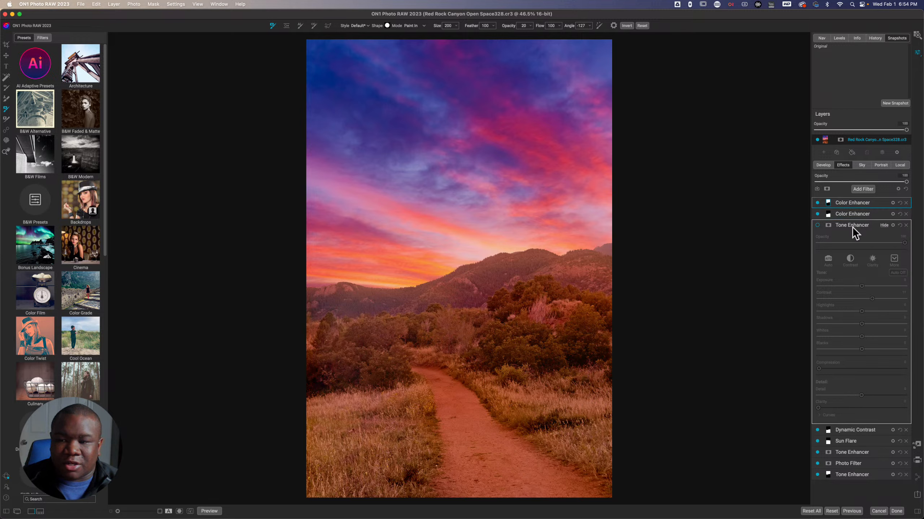
{"action": "key", "text": "z"}
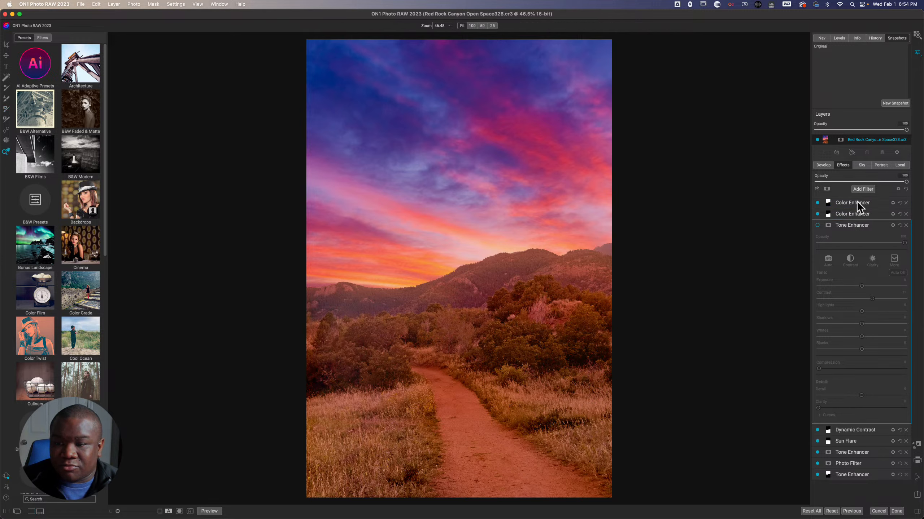
{"action": "left_click", "coordinate": [856, 202]}
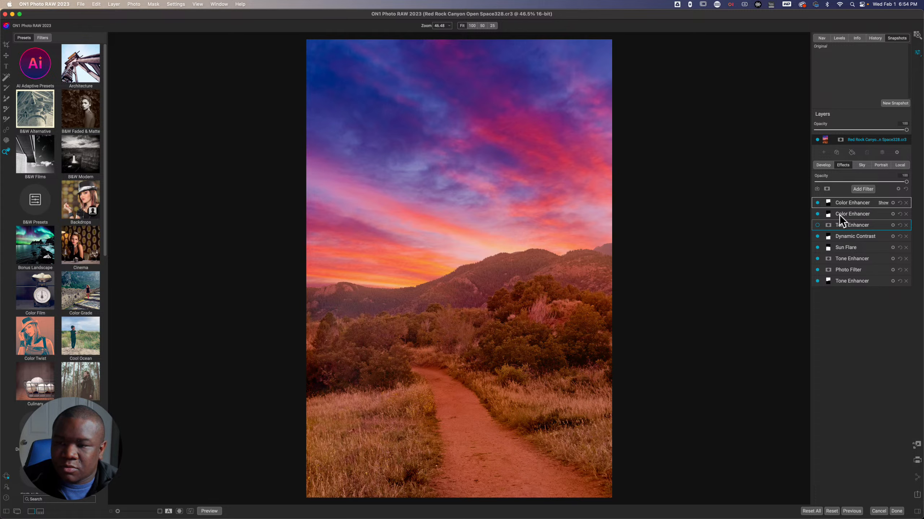
- Add a Glow filter with Amount at about 14 and compare the image with the glow off and on
{"action": "left_click", "coordinate": [855, 201]}
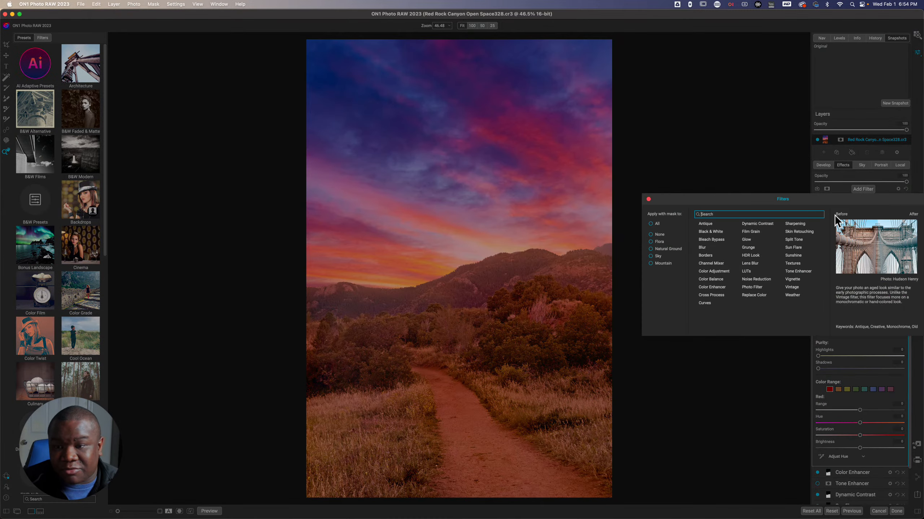
{"action": "left_click", "coordinate": [746, 240]}
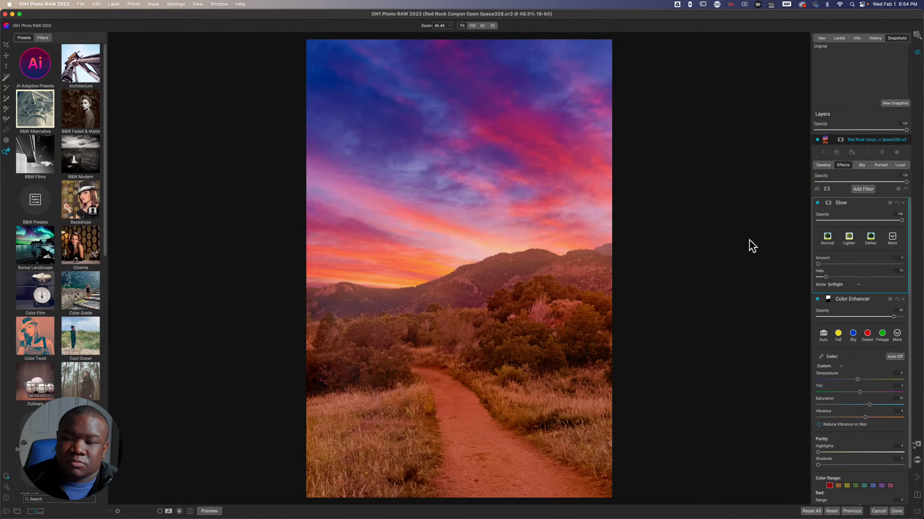
{"action": "left_click_drag", "start_coordinate": [823, 264], "coordinate": [830, 266]}
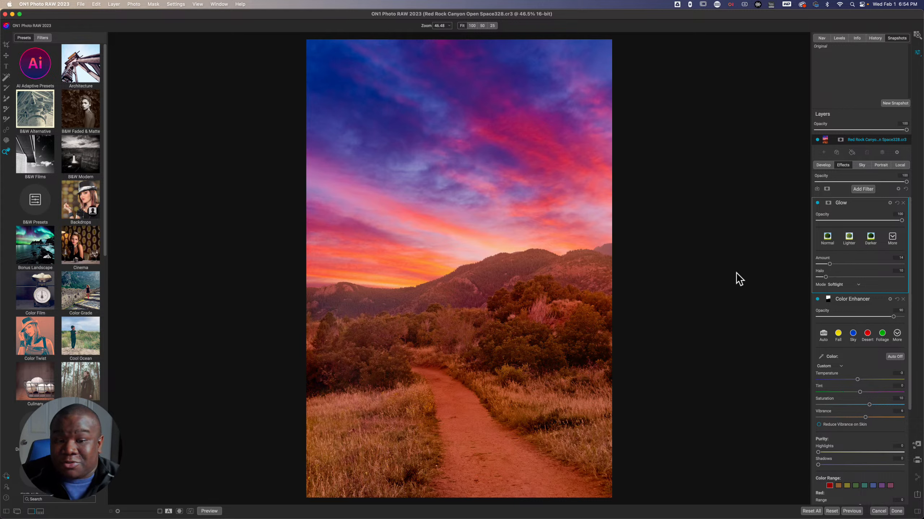
{"action": "left_click", "coordinate": [818, 203]}
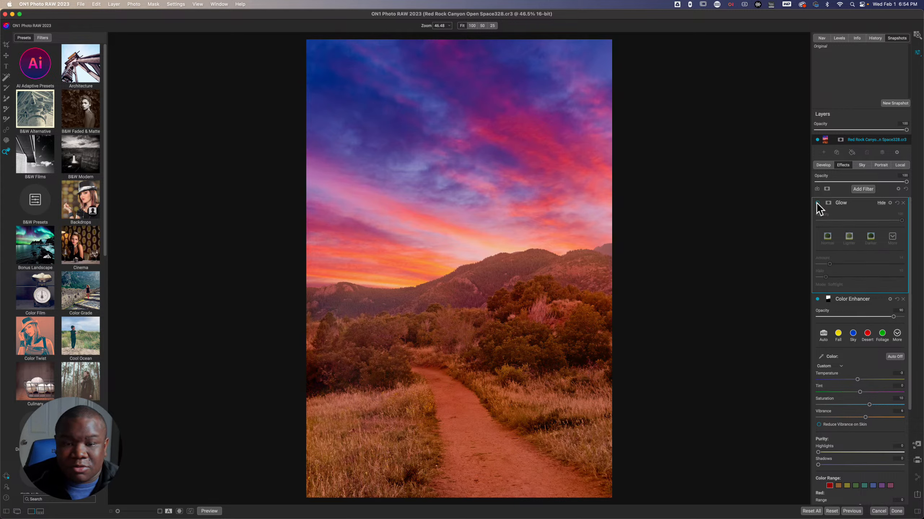
{"action": "left_click", "coordinate": [817, 203]}
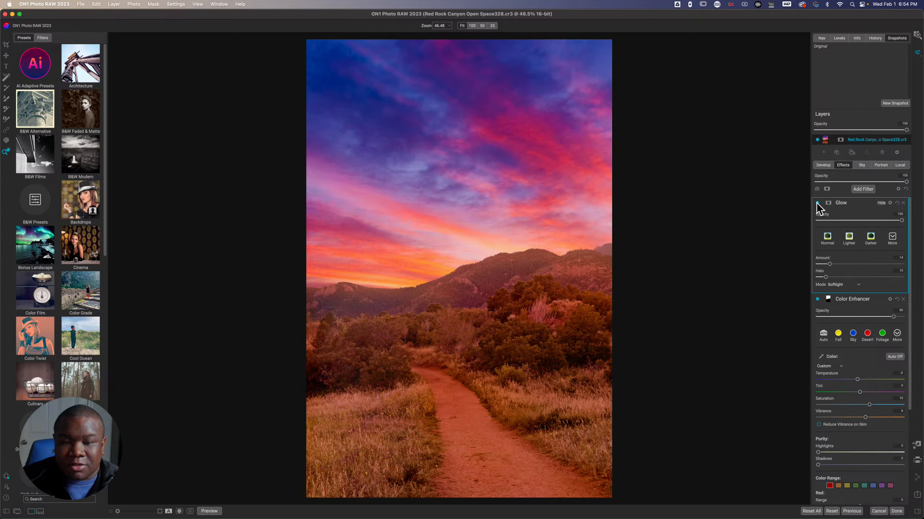